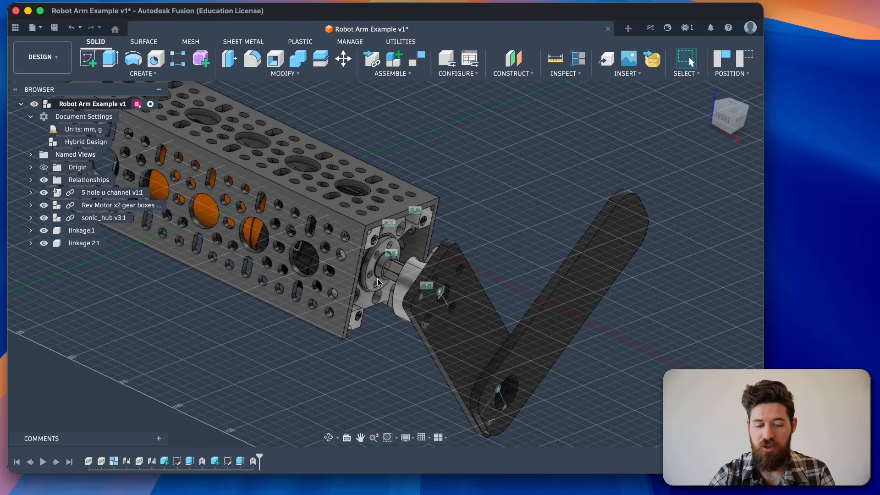
# - Facing the right side of the assembly, swing the lower linkage around the motor hub to about 104°
pyautogui.keyDown('shift'); pyautogui.moveTo(435, 290); pyautogui.dragTo(439, 290, button='middle'); pyautogui.keyUp('shift')
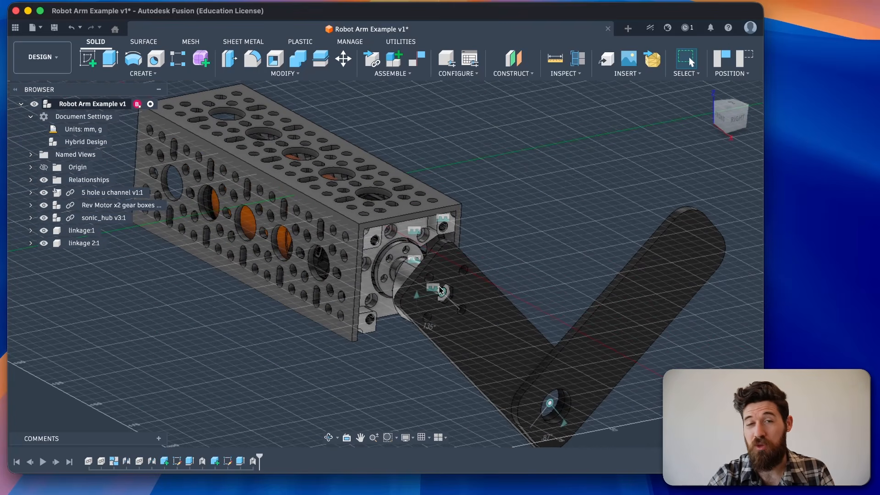
pyautogui.click(734, 120)
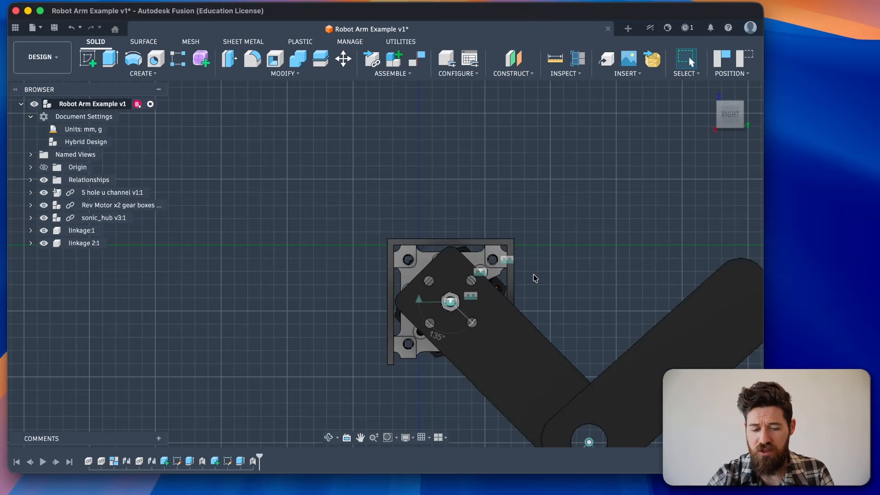
pyautogui.moveTo(536, 278); pyautogui.dragTo(516, 227, button='middle')
pyautogui.scroll(2, 405, 263)
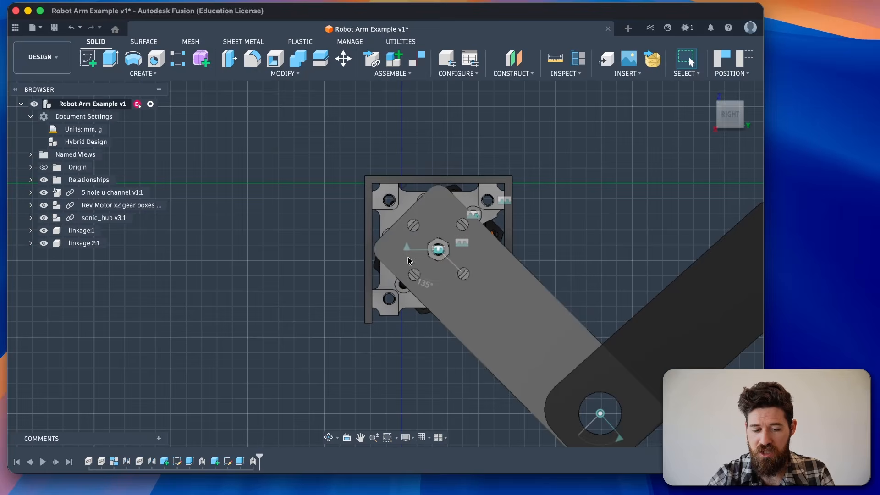
pyautogui.moveTo(495, 304); pyautogui.dragTo(511, 274)
pyautogui.scroll(-2, 510, 274)
pyautogui.hscroll(3, 511, 275)
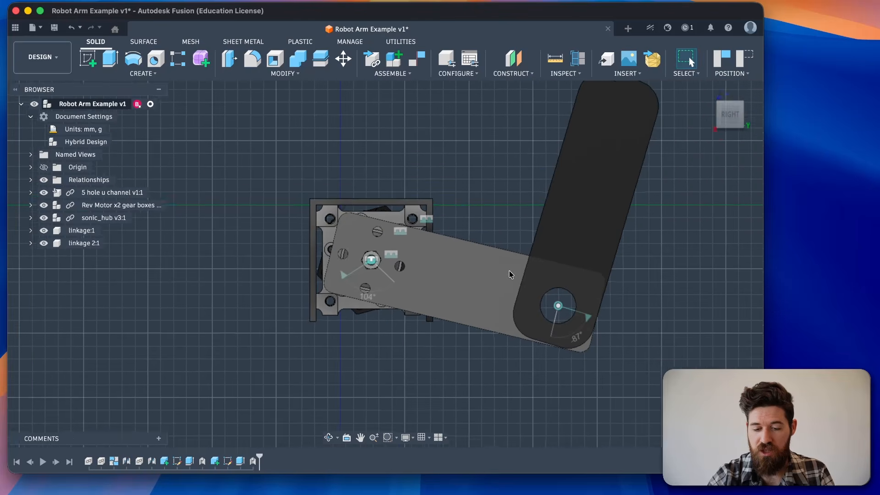
# - Swing the upper linkage through several positions around its pivot to demonstrate how the jointed arm moves
pyautogui.moveTo(587, 114); pyautogui.dragTo(300, 260)
pyautogui.moveTo(299, 257); pyautogui.dragTo(362, 247, button='middle')
pyautogui.moveTo(297, 150); pyautogui.dragTo(335, 135)
pyautogui.keyDown('shift'); pyautogui.hscroll(-10, 212, 217); pyautogui.keyUp('shift')
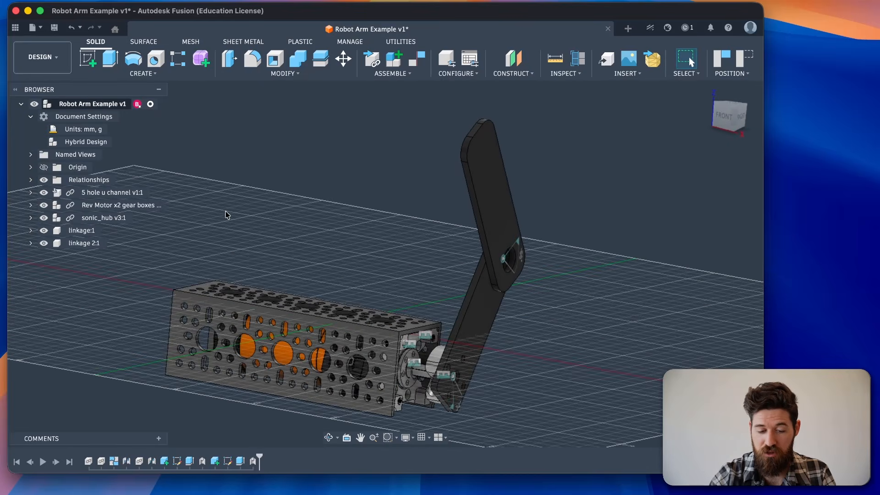
pyautogui.moveTo(488, 159); pyautogui.dragTo(397, 166)
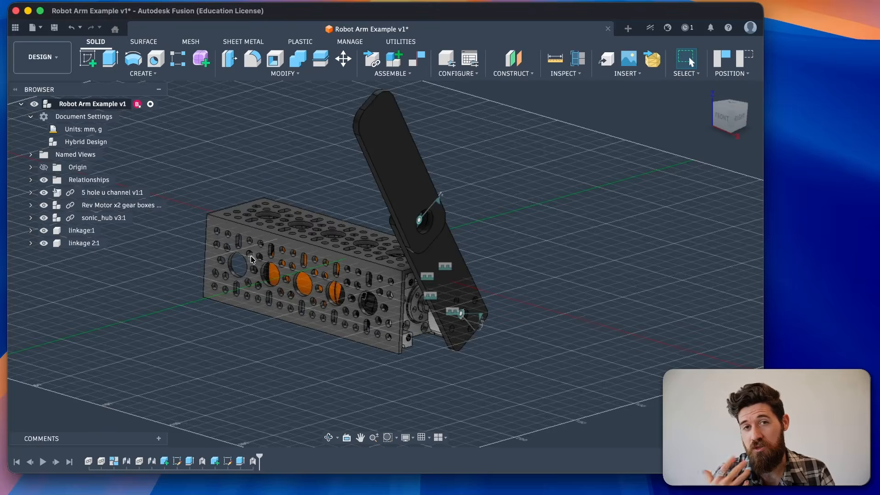
# - Highlight the 5 hole u channel and the sonic_hub components to identify them in the assembly
pyautogui.scroll(3, 266, 242)
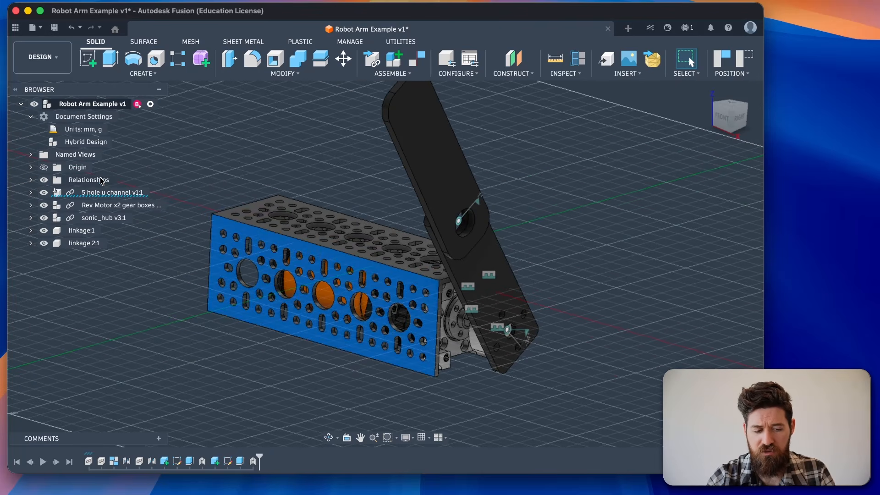
pyautogui.click(72, 195)
pyautogui.moveTo(55, 194)
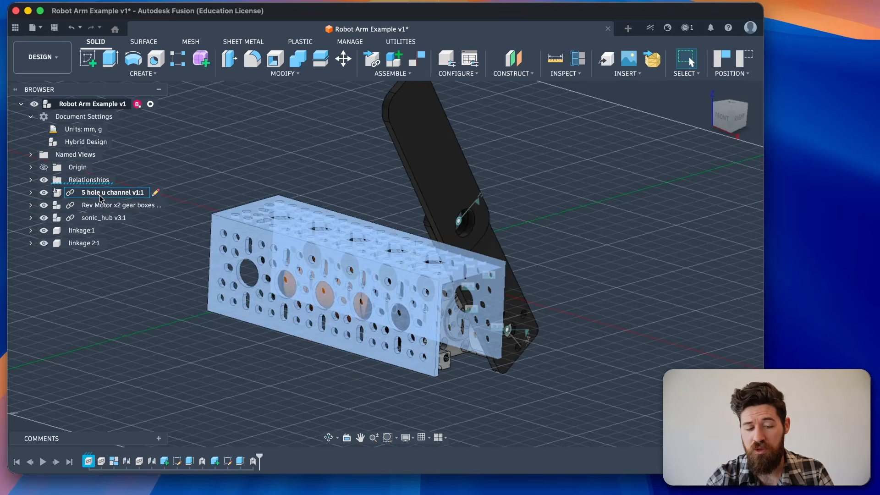
pyautogui.click(315, 194)
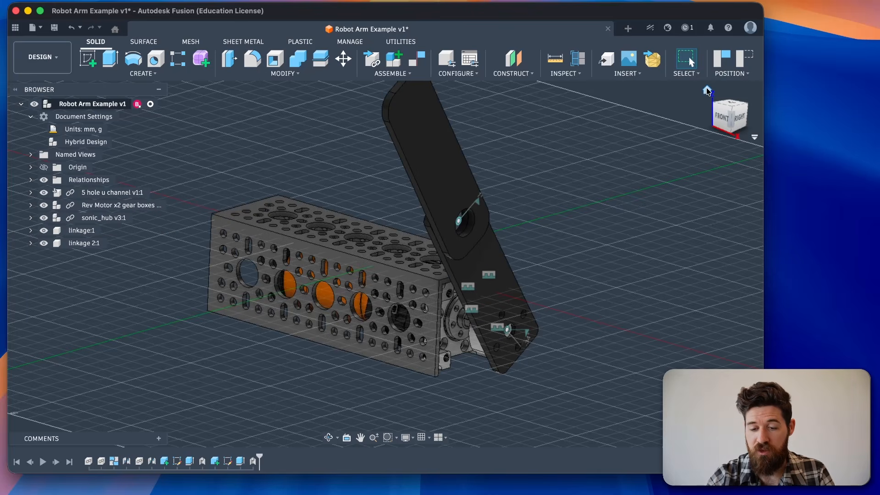
pyautogui.click(707, 91)
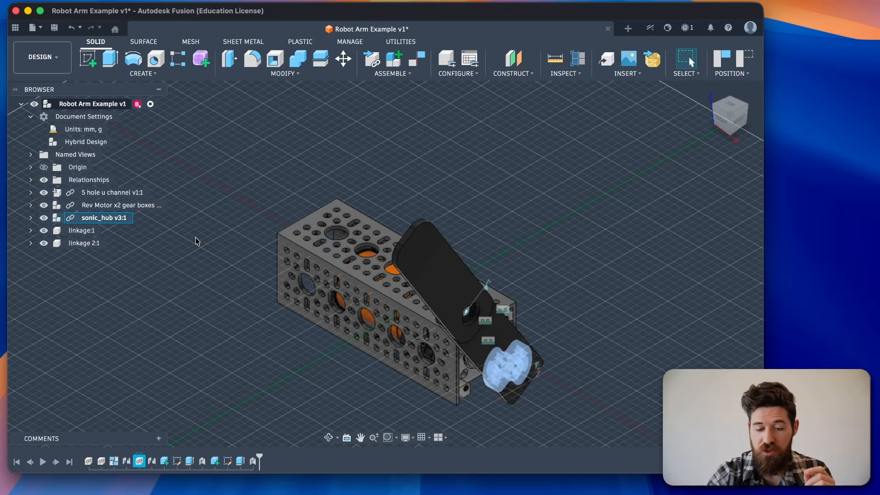
pyautogui.click(194, 239)
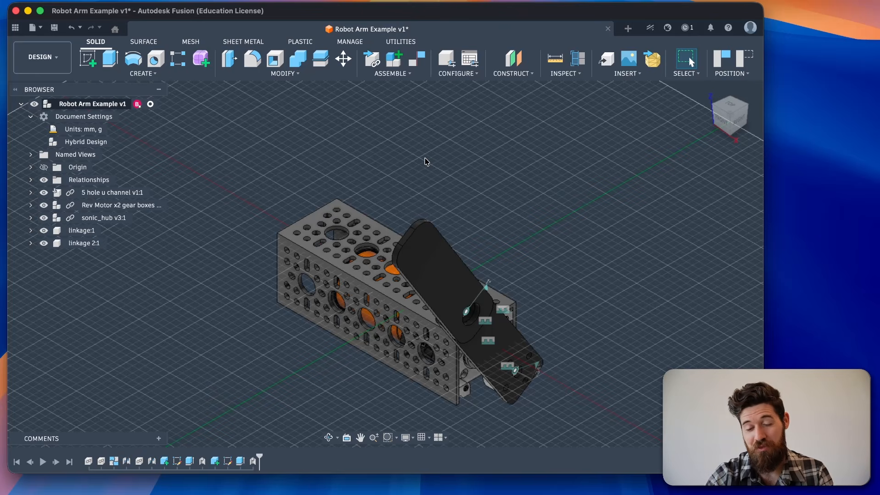
pyautogui.scroll(-3, 337, 193)
pyautogui.keyDown('shift'); pyautogui.scroll(-5, 289, 255); pyautogui.keyUp('shift')
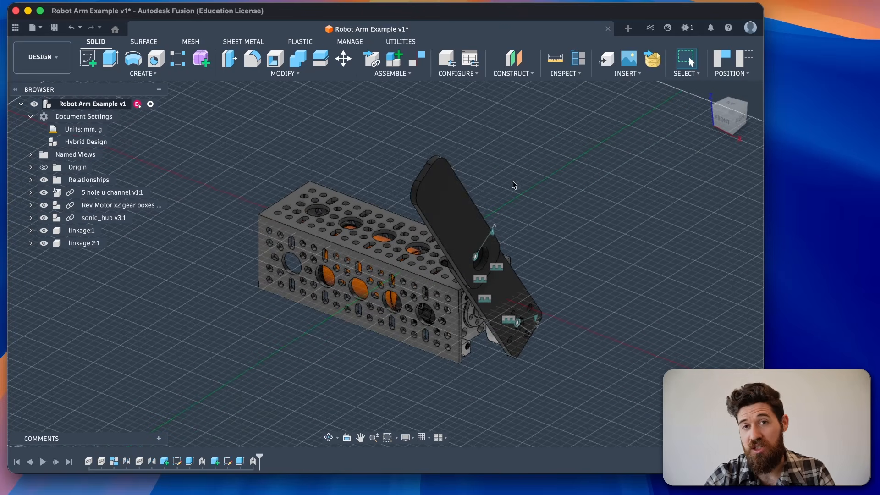
pyautogui.scroll(2, 391, 312)
pyautogui.hscroll(2, 392, 312)
pyautogui.moveTo(339, 395); pyautogui.dragTo(412, 237)
pyautogui.click(524, 220)
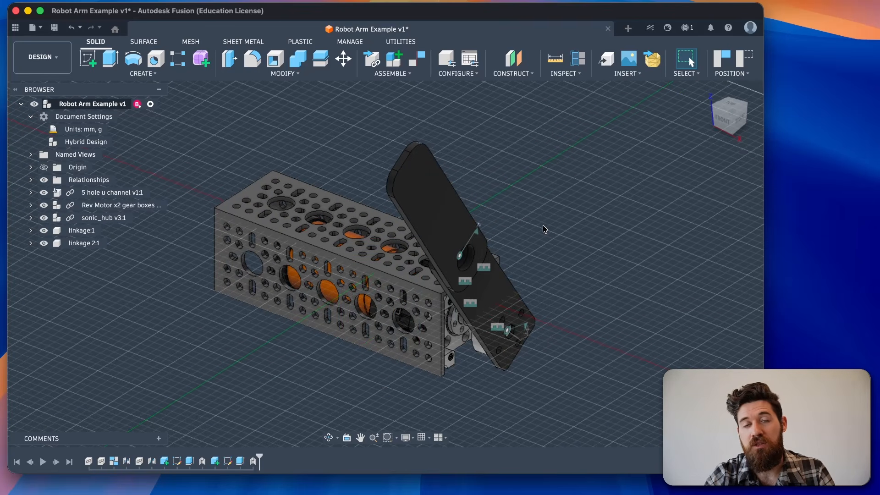
pyautogui.scroll(-2, 492, 216)
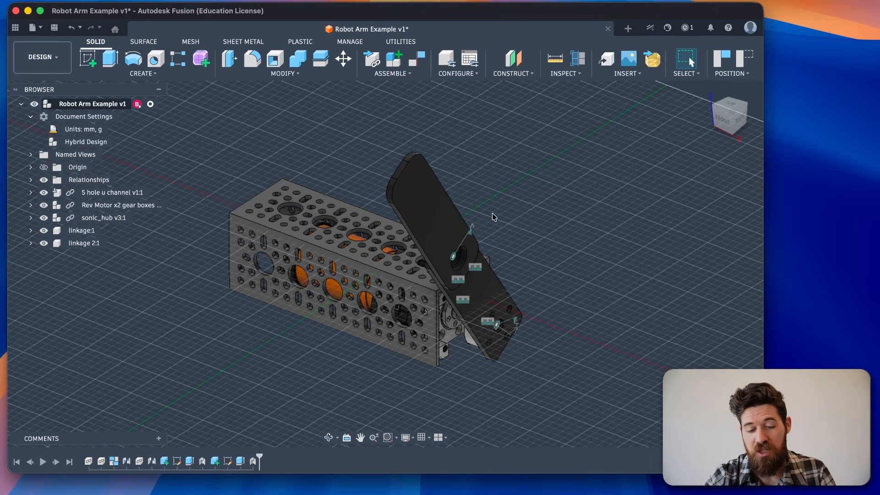
pyautogui.hscroll(1, 492, 217)
pyautogui.scroll(2, 491, 210)
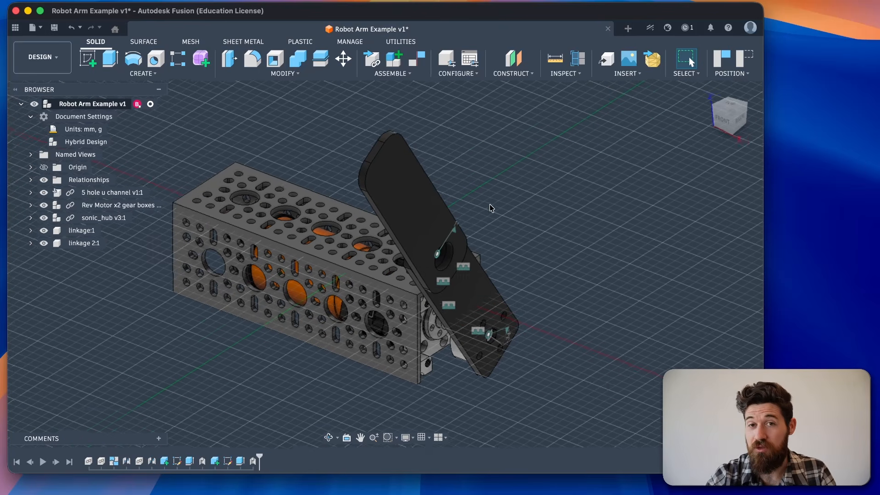
# - Create a new hybrid design and save it as "simple robot linkage tutorial" in the Tutorials project's Robot Arm folder
pyautogui.click(628, 29)
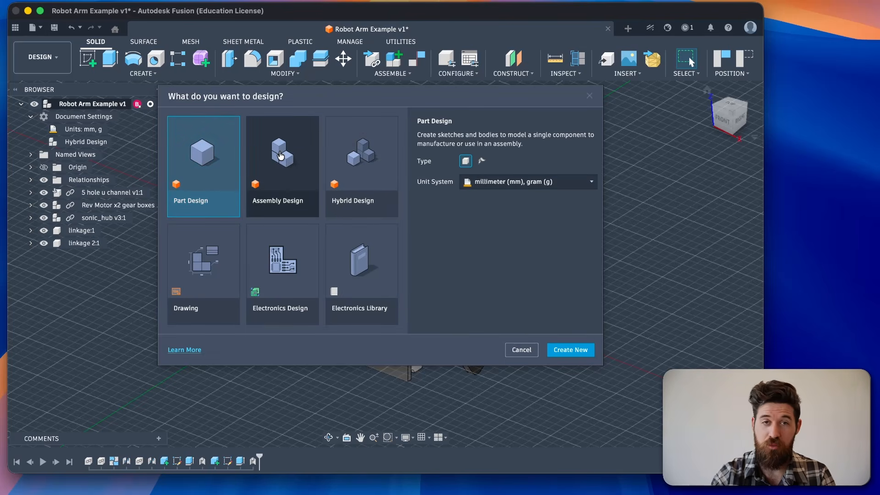
pyautogui.click(357, 147)
pyautogui.click(570, 348)
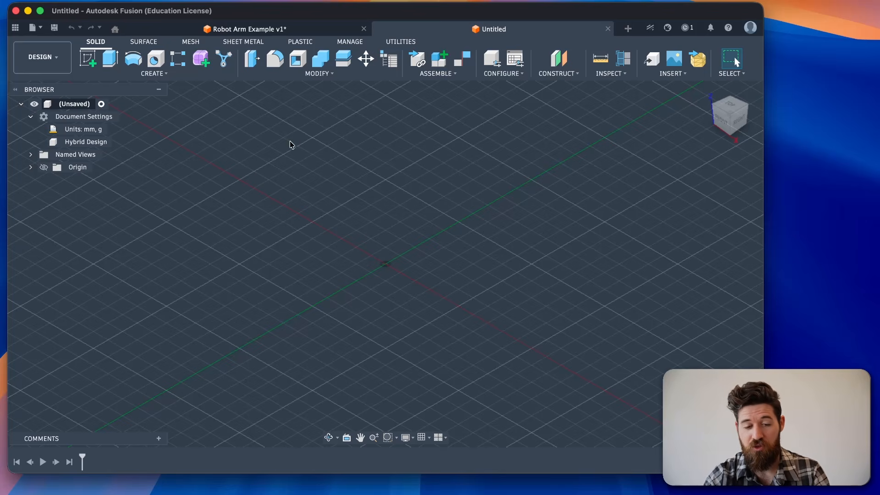
pyautogui.press('super+s')
pyautogui.write('simple robot linkage')
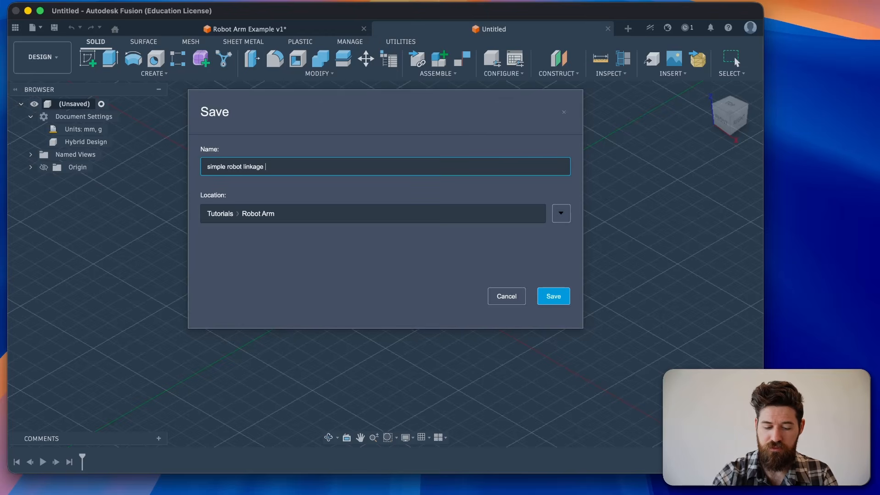
pyautogui.press('Return')
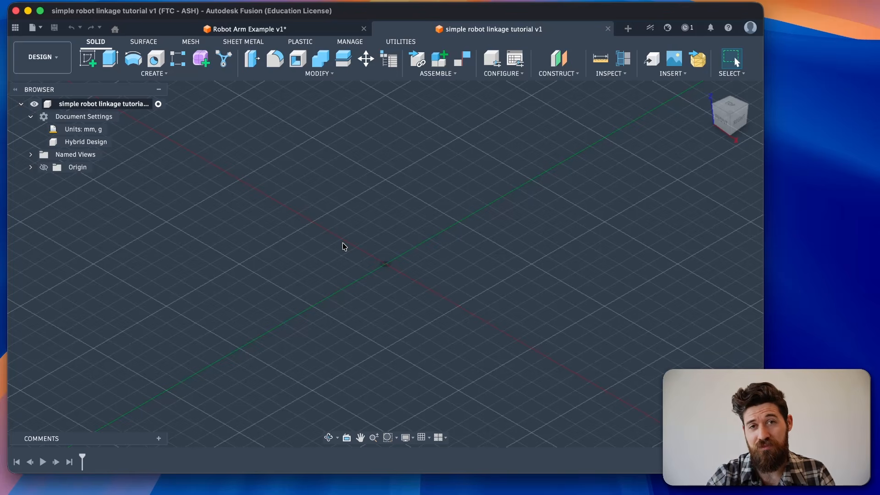
# - Search the stored design files for "u channel" and insert the 5 hole u channel into the current design
pyautogui.click(15, 27)
pyautogui.doubleClick(83, 24)
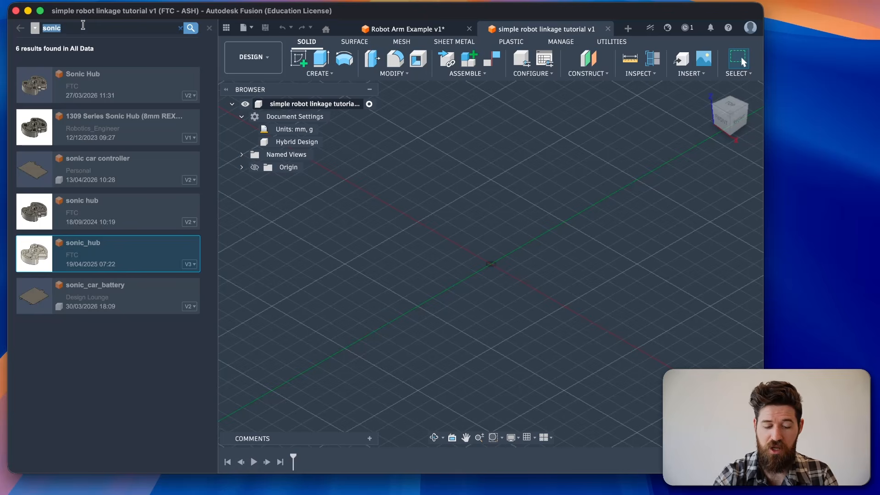
pyautogui.write('u c')
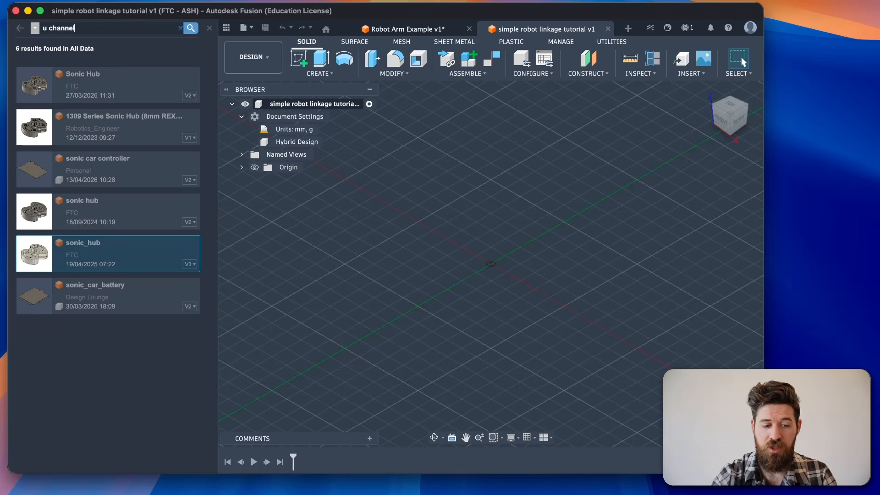
pyautogui.write('hannel')
pyautogui.press('Return')
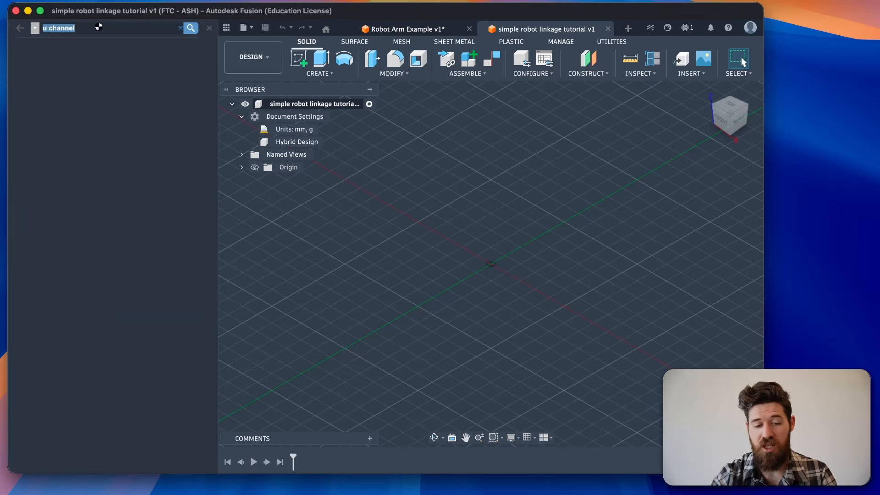
pyautogui.click(243, 28)
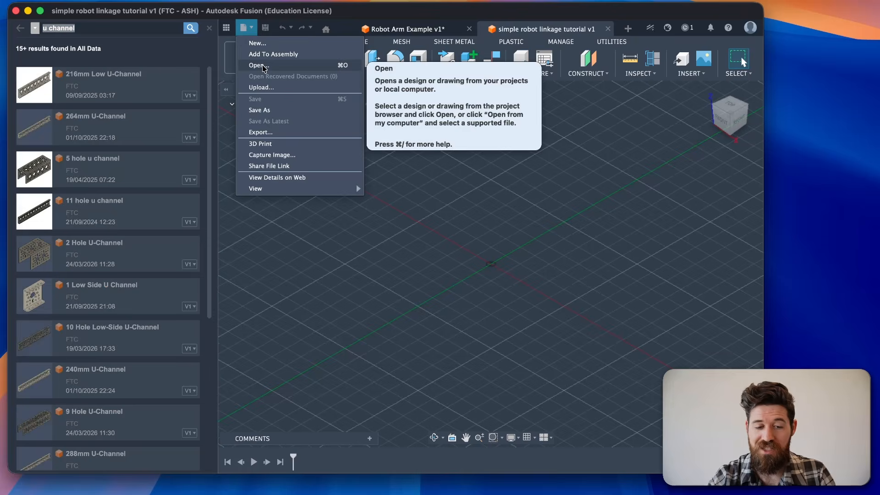
pyautogui.click(251, 26)
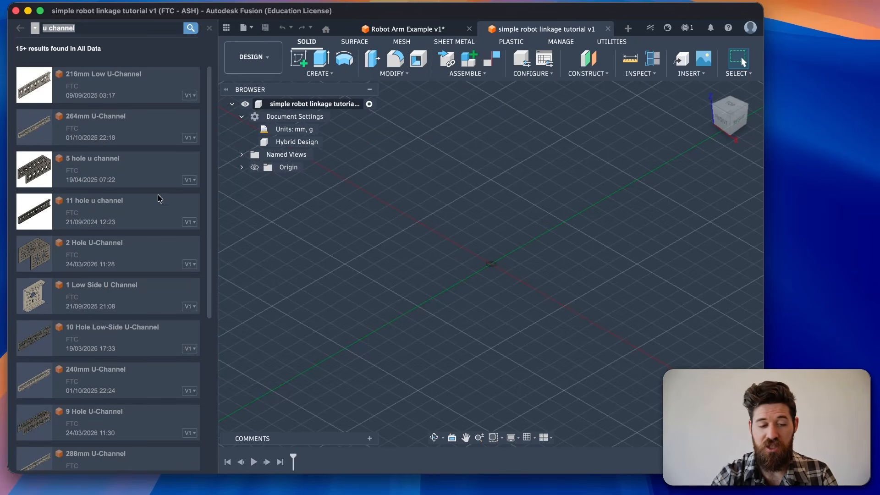
pyautogui.click(145, 178)
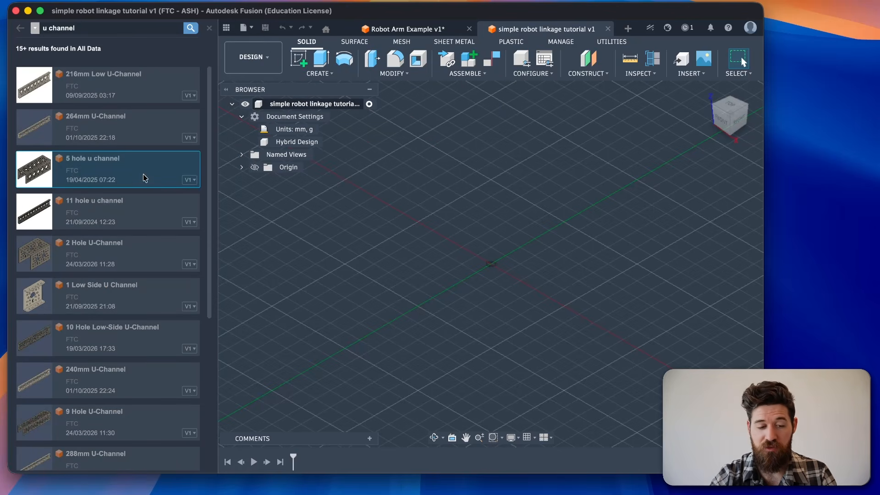
pyautogui.rightClick(111, 163)
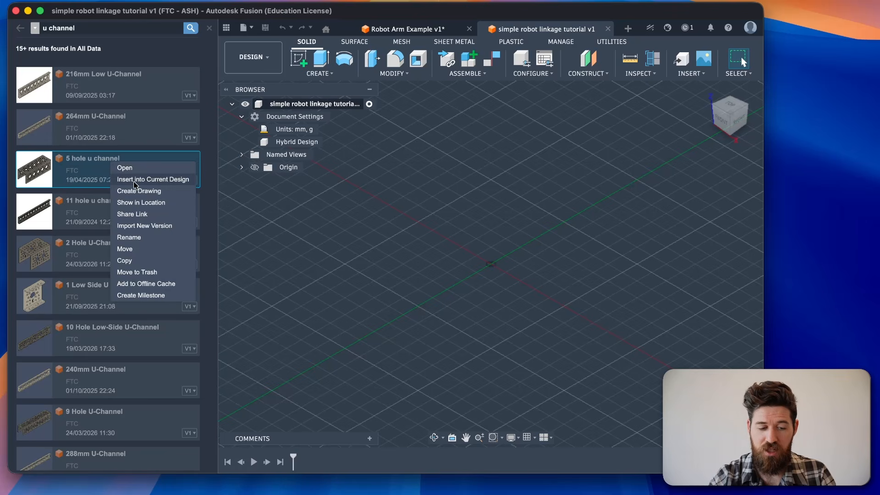
pyautogui.click(187, 183)
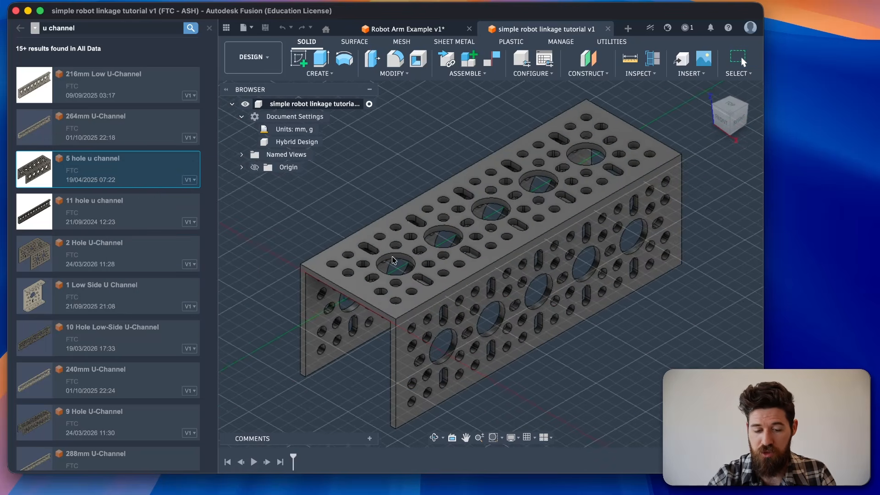
# - Move the inserted u channel 50 mm along Y so its corner sits on the origin
pyautogui.moveTo(532, 231); pyautogui.dragTo(447, 229)
pyautogui.moveTo(504, 241); pyautogui.dragTo(314, 232)
pyautogui.scroll(6, 510, 276)
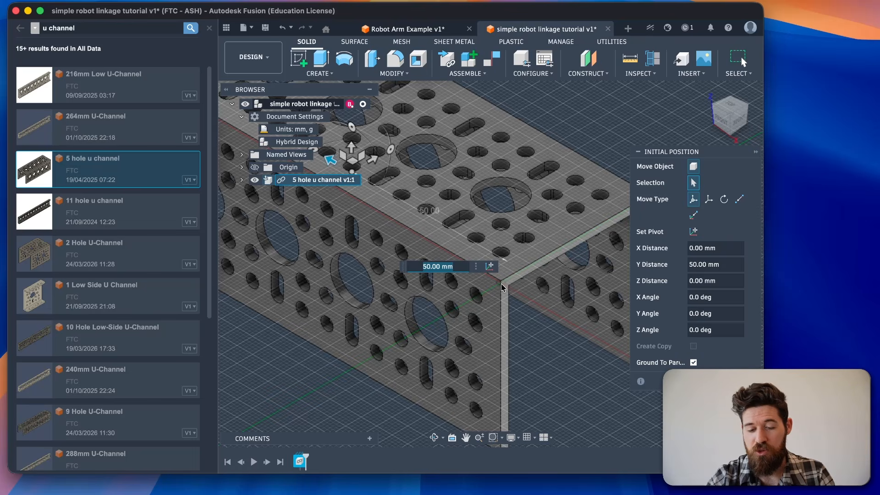
pyautogui.scroll(-2, 526, 259)
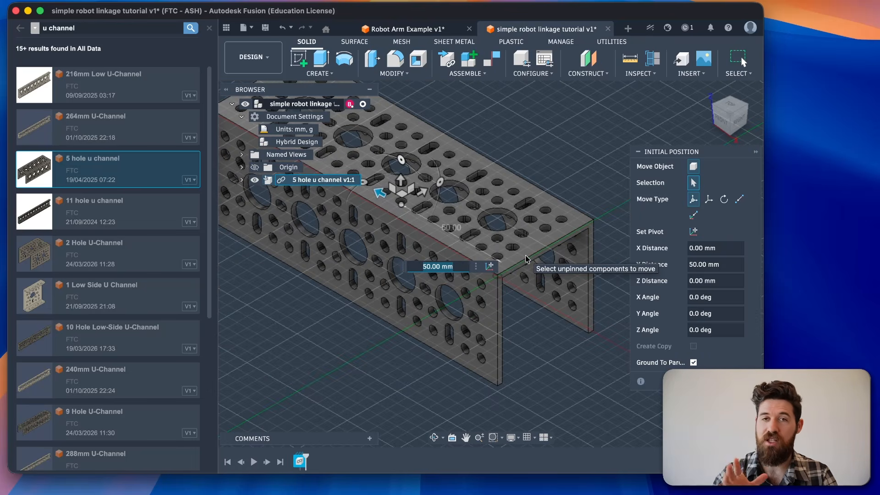
pyautogui.keyDown('shift'); pyautogui.moveTo(527, 260); pyautogui.dragTo(430, 227, button='middle'); pyautogui.keyUp('shift')
pyautogui.scroll(5, 430, 227)
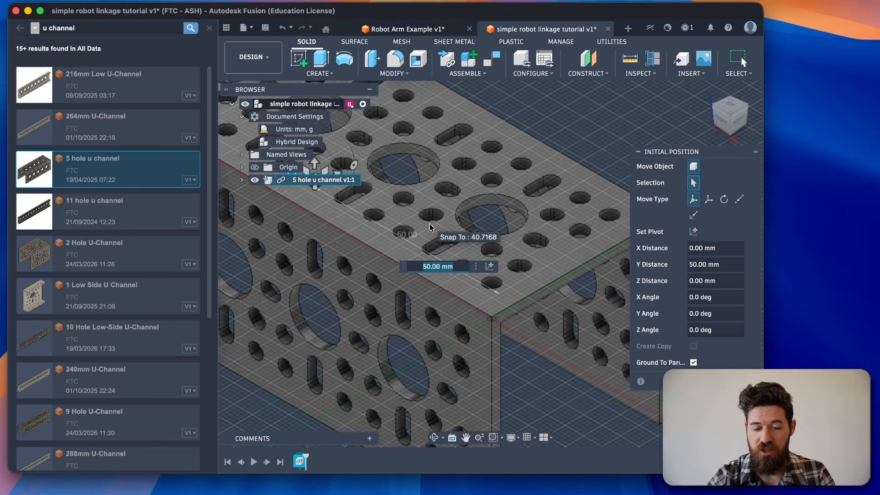
pyautogui.moveTo(429, 256)
pyautogui.mouseDown()
pyautogui.moveTo(418, 249)
pyautogui.moveTo(431, 255)
pyautogui.mouseUp()
pyautogui.scroll(-5, 475, 319)
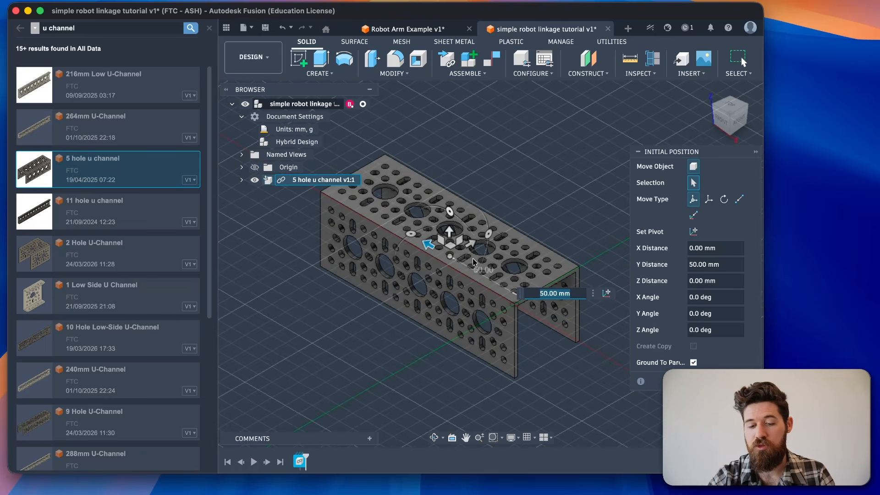
pyautogui.moveTo(433, 247)
pyautogui.mouseDown()
pyautogui.moveTo(417, 239)
pyautogui.moveTo(434, 253)
pyautogui.mouseUp()
# - Turn off Ground To Parent for the u channel and accept its initial position
pyautogui.moveTo(538, 326); pyautogui.dragTo(498, 315, button='middle')
pyautogui.scroll(4, 498, 315)
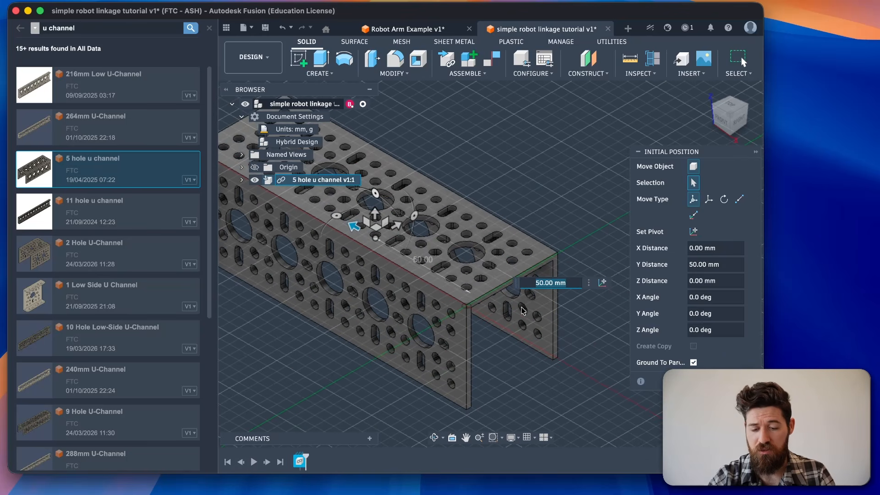
pyautogui.moveTo(442, 267); pyautogui.dragTo(489, 270, button='middle')
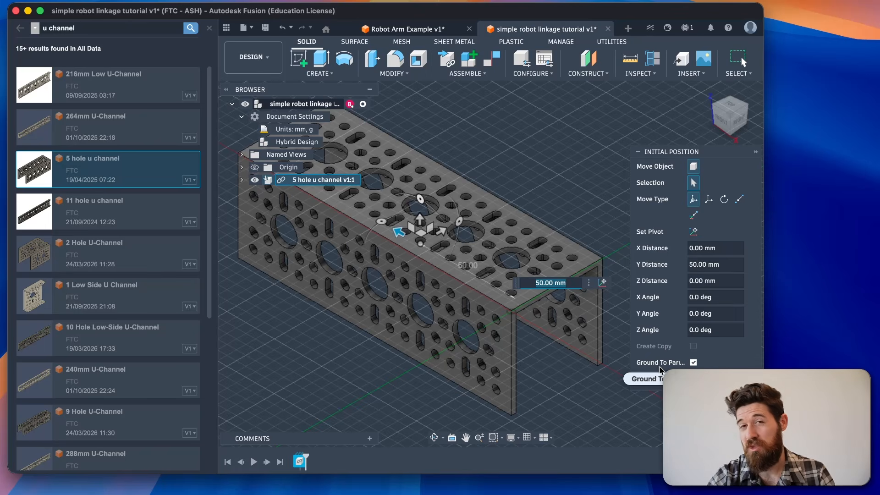
pyautogui.click(694, 363)
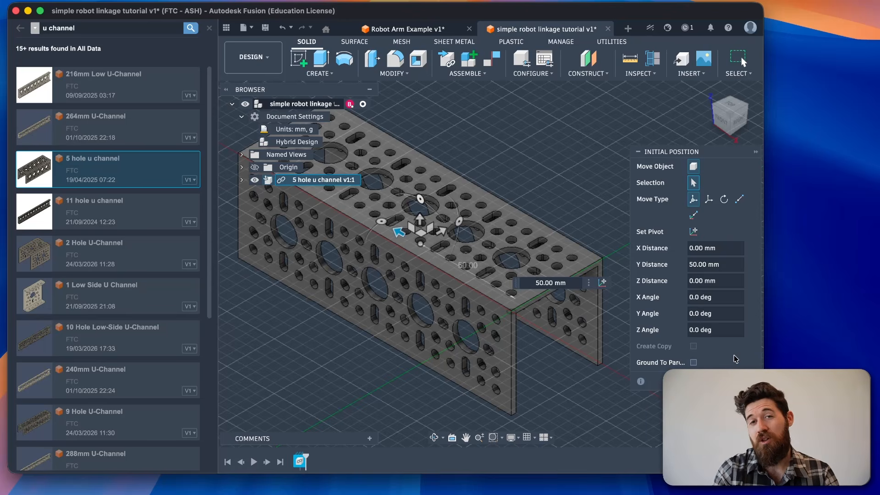
pyautogui.click(713, 381)
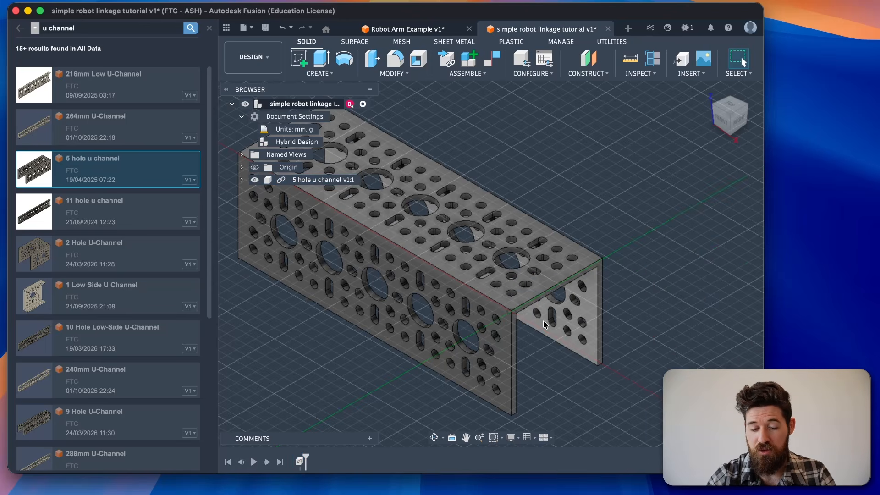
# - Try moving the ungrounded u channel freely off the origin, and undo that move
pyautogui.scroll(-3, 543, 320)
pyautogui.moveTo(510, 292); pyautogui.dragTo(553, 270)
pyautogui.press('super+z')
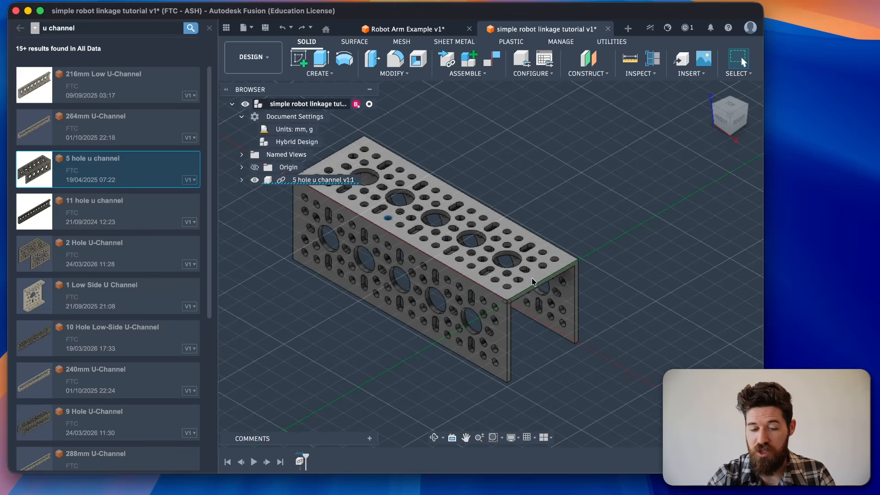
# - Ground the 5 hole u channel component to its parent so it stays fixed at the origin
pyautogui.click(495, 225)
pyautogui.hscroll(-2, 557, 184)
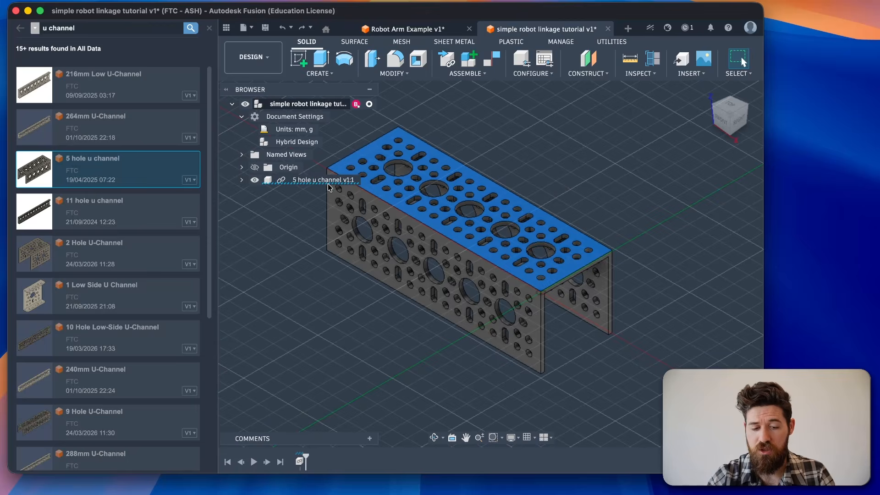
pyautogui.rightClick(316, 182)
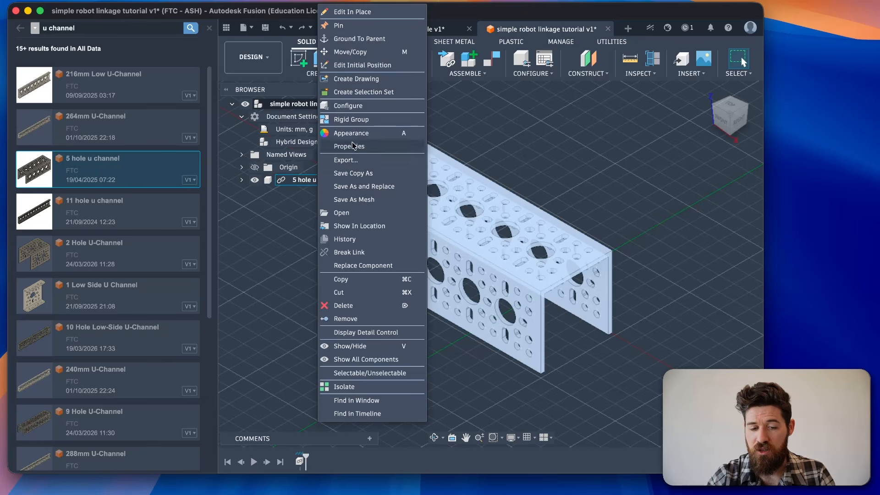
pyautogui.click(366, 39)
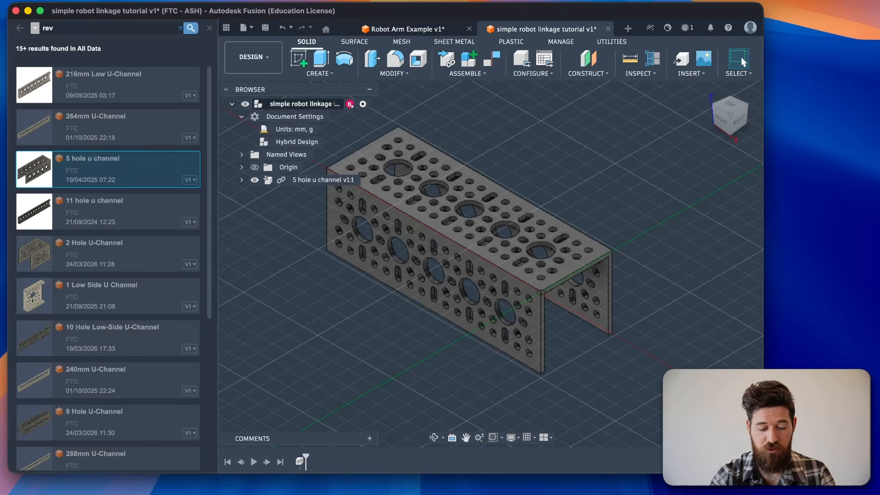
# - Search the stored design files for "rev motor" and insert "Rev Motor x1 gear boxes" into the current design
pyautogui.write('motor')
pyautogui.press('Return')
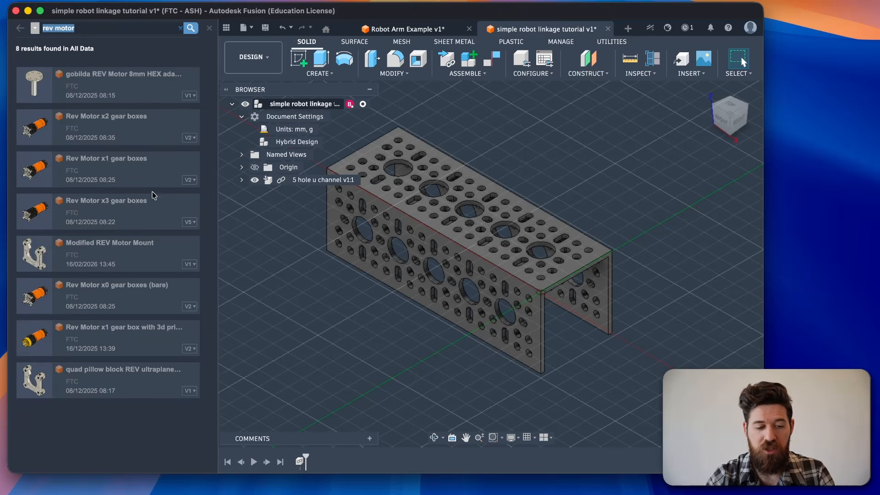
pyautogui.click(140, 179)
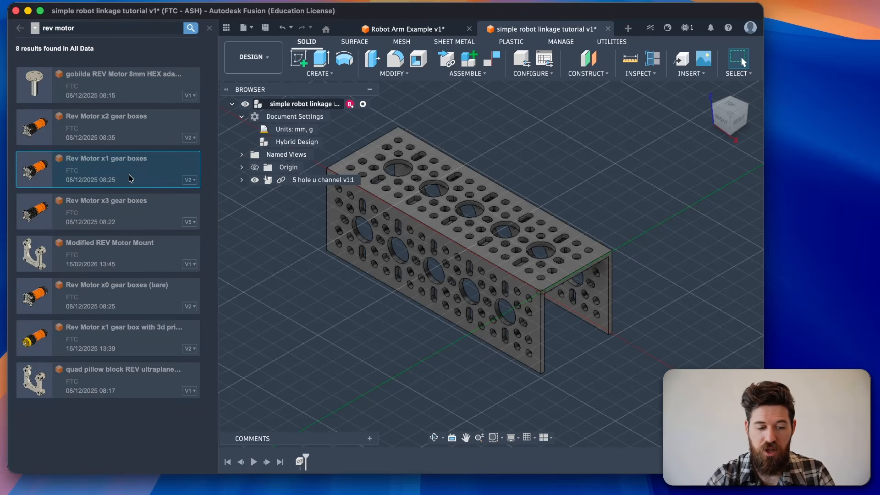
pyautogui.rightClick(132, 179)
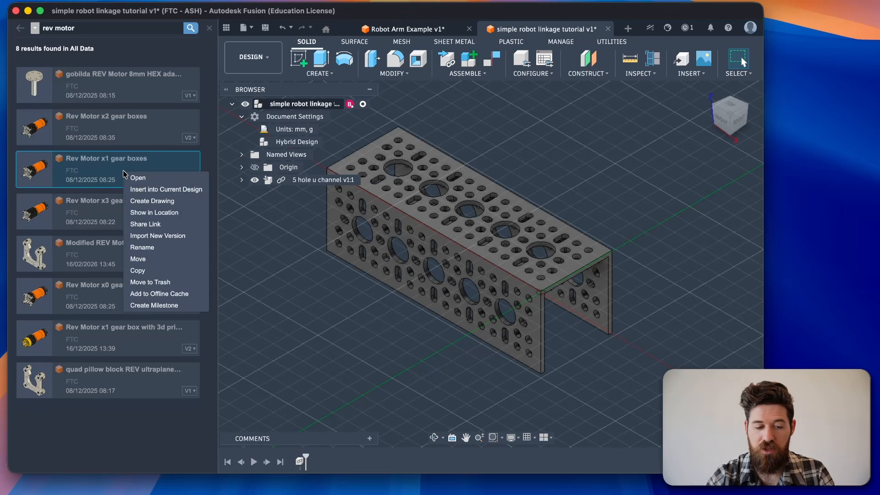
pyautogui.click(367, 241)
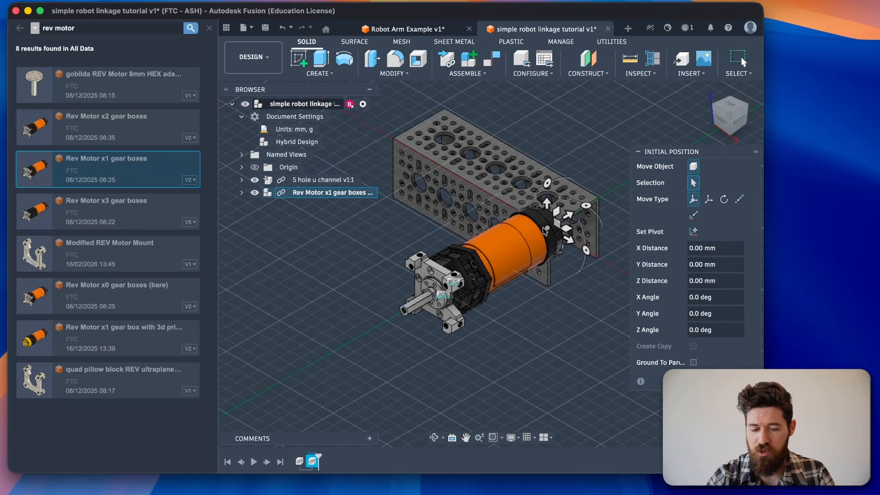
# - Move the inserted motor about -61 mm in X and -62 mm in Y, accept its initial position, and close the file search
pyautogui.moveTo(546, 229); pyautogui.dragTo(415, 230)
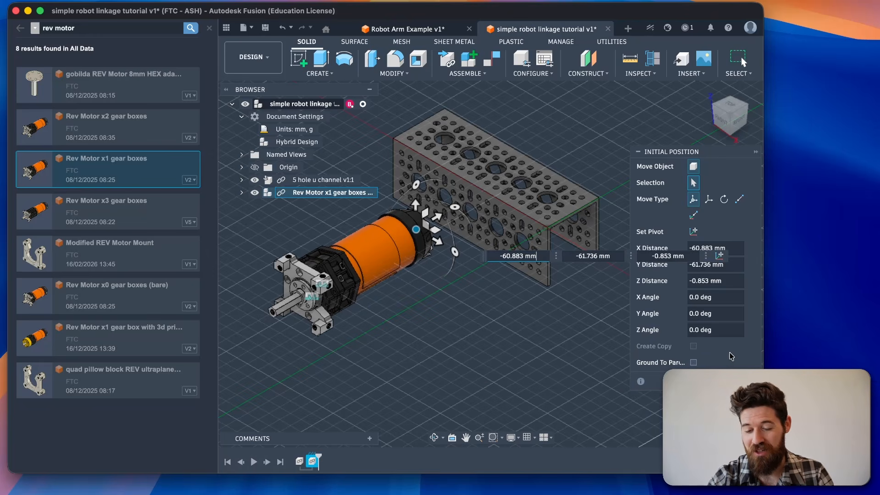
pyautogui.click(716, 382)
pyautogui.moveTo(371, 327); pyautogui.dragTo(430, 328, button='middle')
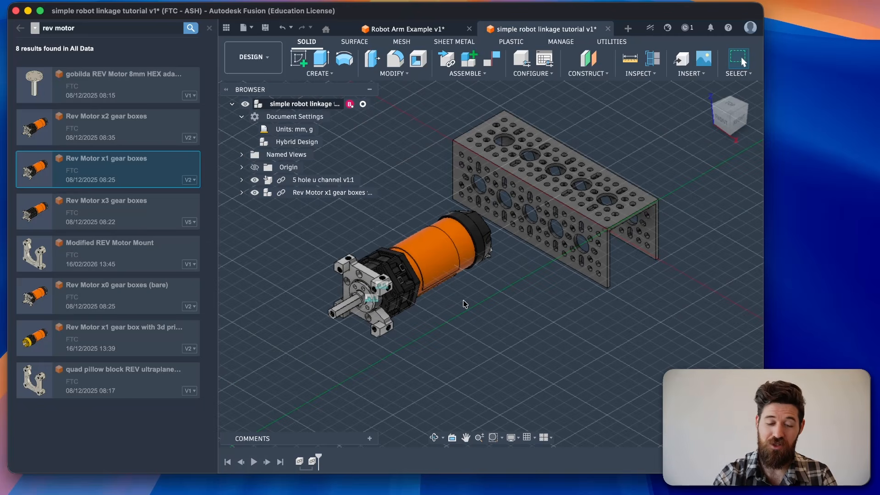
pyautogui.scroll(3, 321, 256)
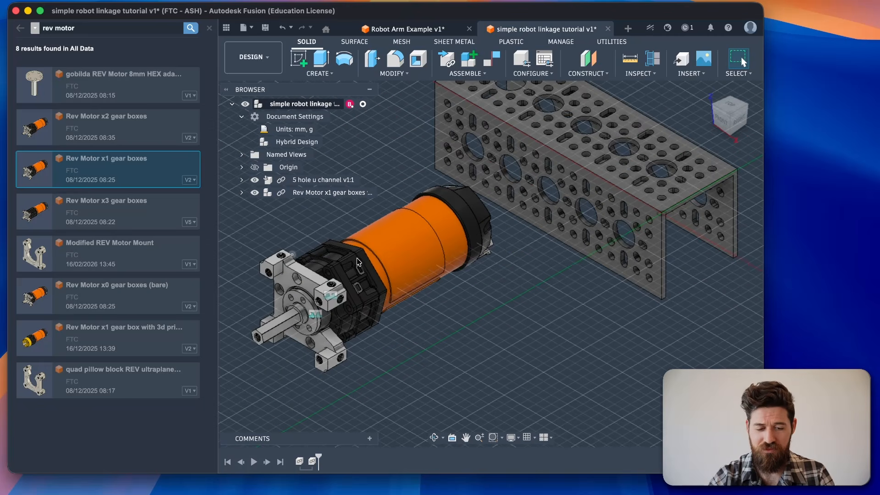
pyautogui.click(209, 29)
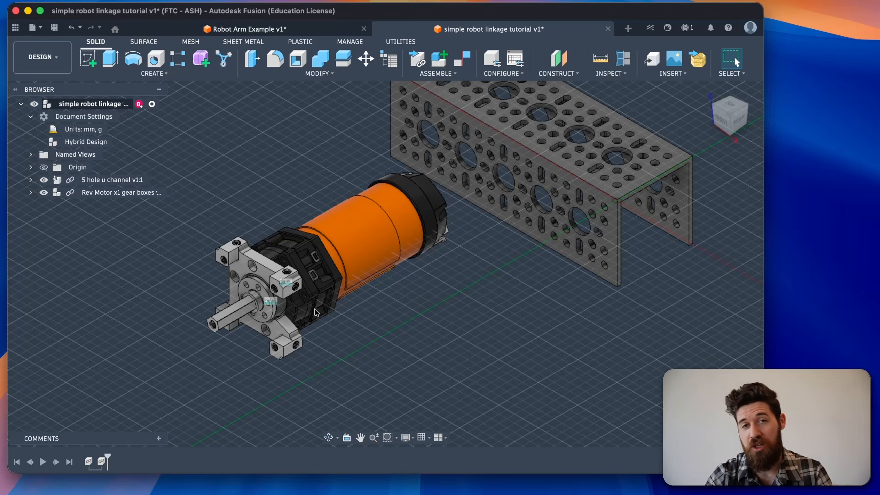
# - Create a rigid group from the Rev Motor assembly with its child components included, accepting the already constrained parts
pyautogui.rightClick(114, 196)
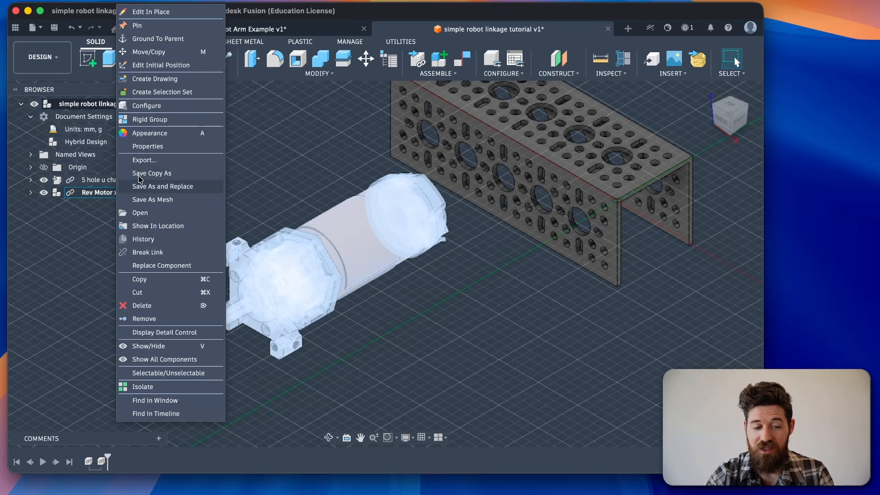
pyautogui.click(156, 120)
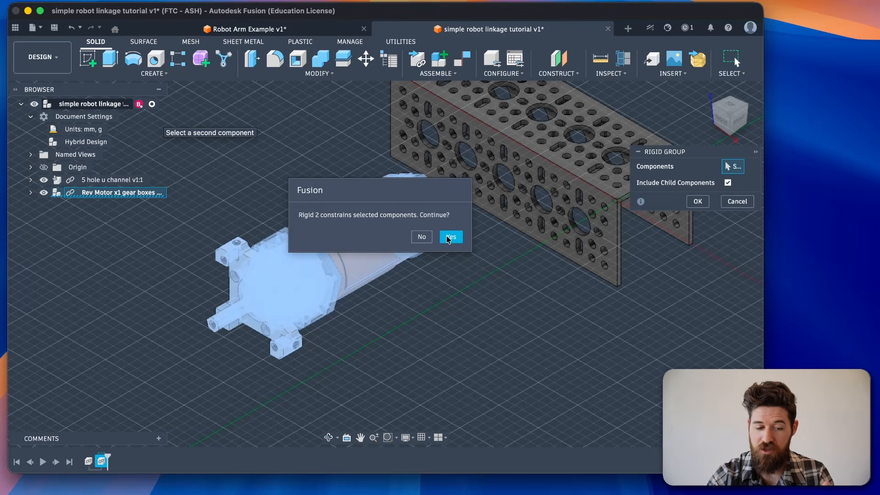
pyautogui.click(450, 236)
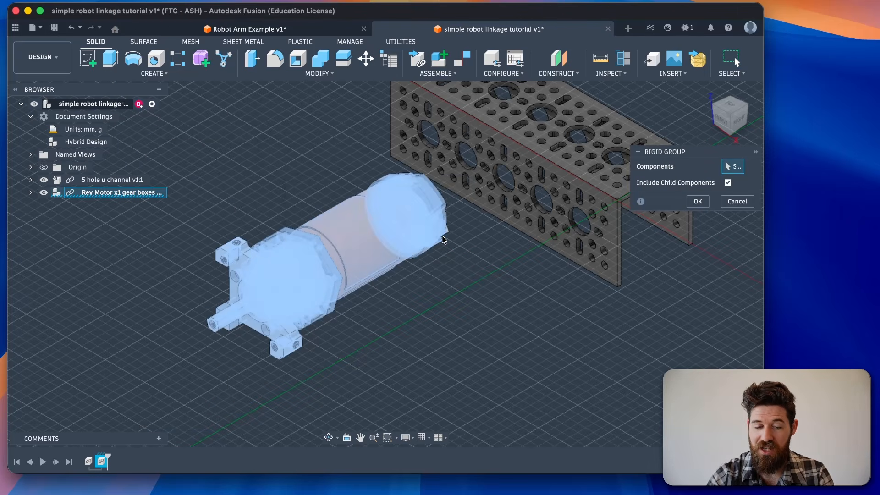
pyautogui.click(698, 202)
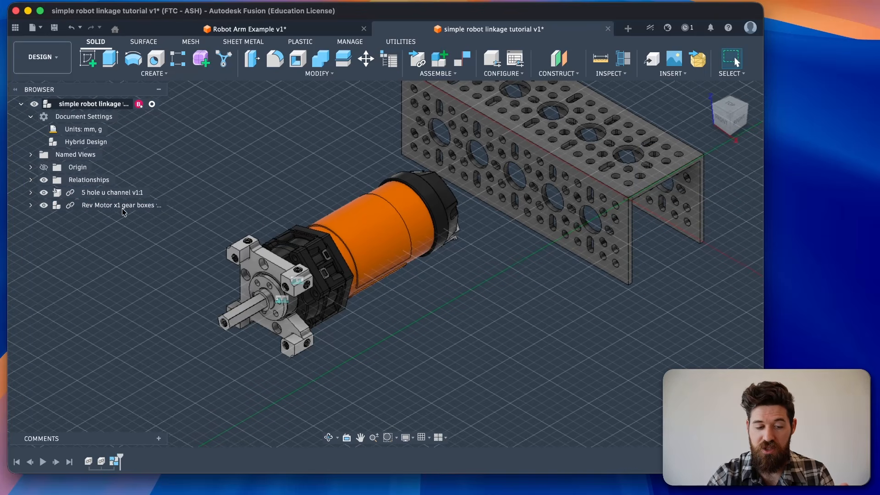
# - Move the grouped motor around beside the u channel to check that all its parts travel together
pyautogui.click(122, 206)
pyautogui.click(274, 198)
pyautogui.moveTo(373, 245); pyautogui.dragTo(433, 254)
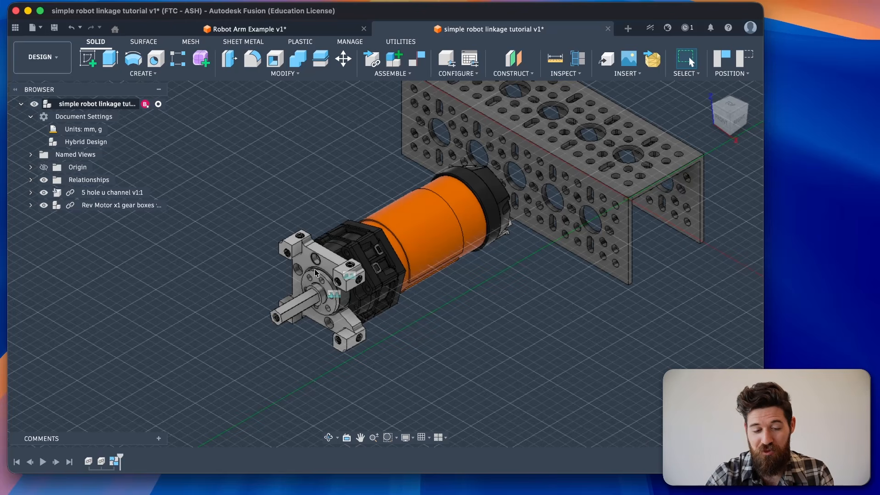
pyautogui.moveTo(302, 305); pyautogui.dragTo(220, 295)
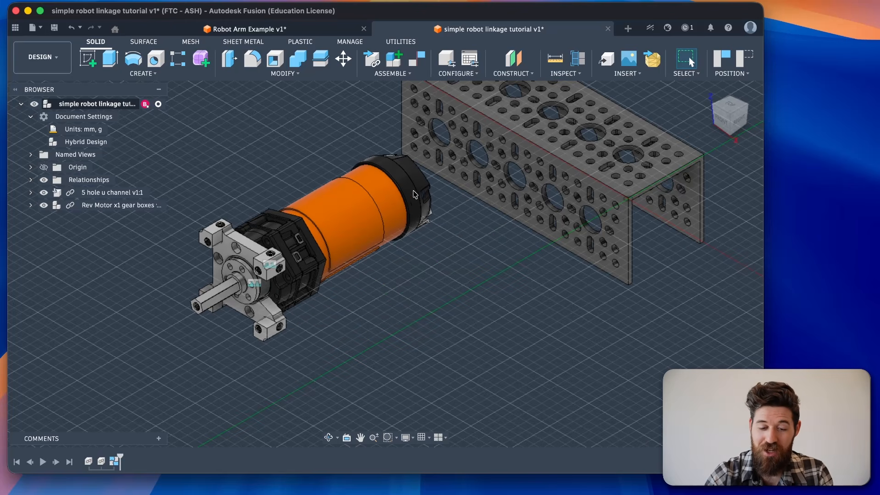
pyautogui.moveTo(394, 180); pyautogui.dragTo(445, 210)
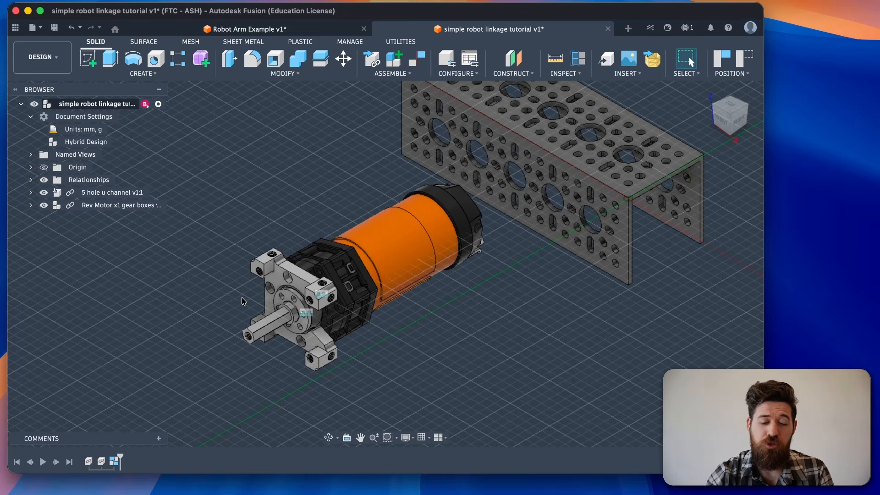
pyautogui.moveTo(310, 288); pyautogui.dragTo(238, 270)
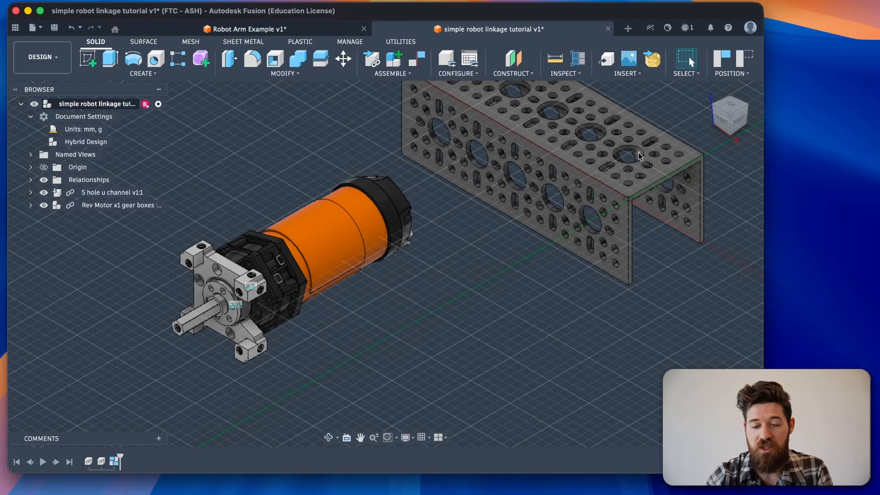
# - Start a joint and snap Component 1 to the top-face corner of an upper threaded block on the motor mount
pyautogui.scroll(5, 246, 260)
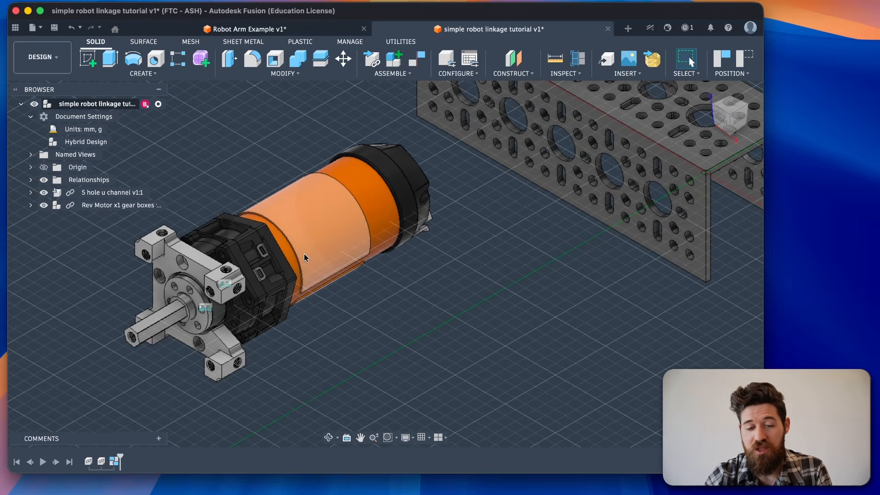
pyautogui.click(390, 75)
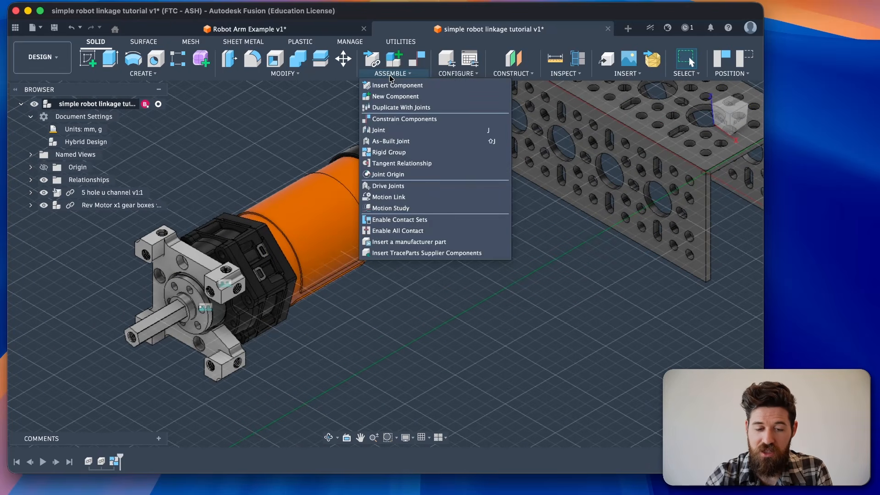
pyautogui.click(433, 133)
pyautogui.scroll(3, 458, 257)
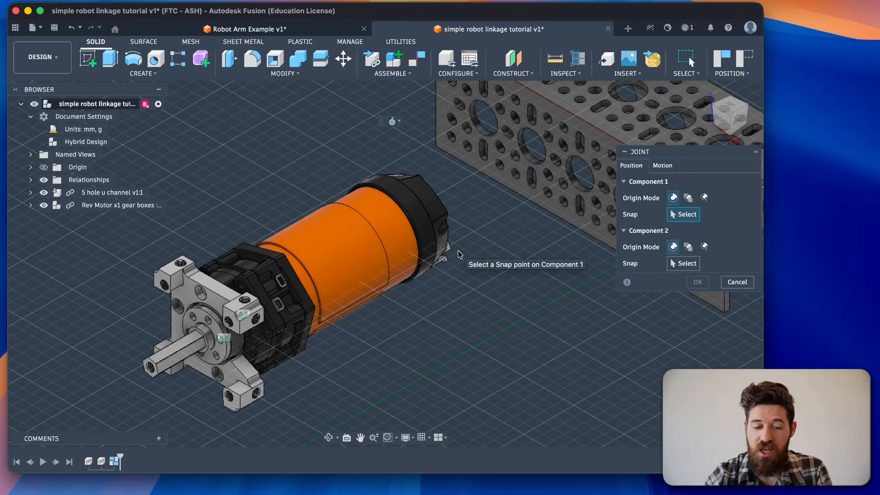
pyautogui.hscroll(1, 459, 255)
pyautogui.hscroll(-3, 454, 243)
pyautogui.hscroll(-1, 454, 243)
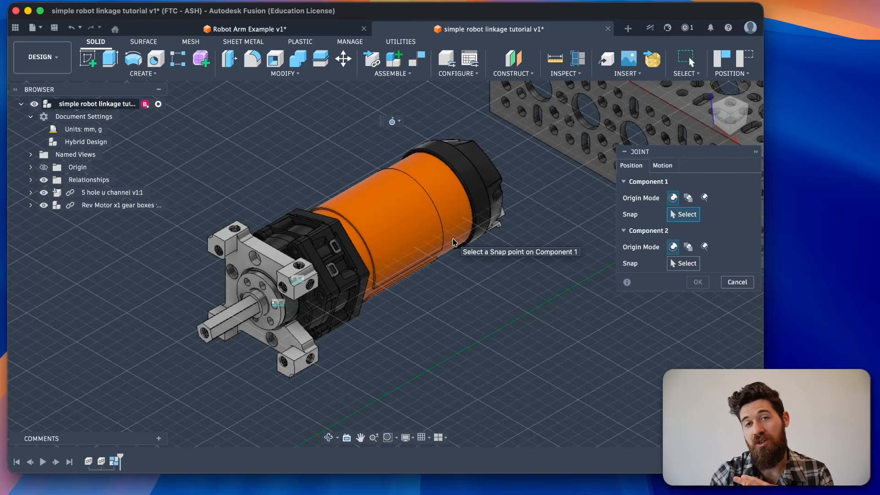
pyautogui.scroll(5, 218, 319)
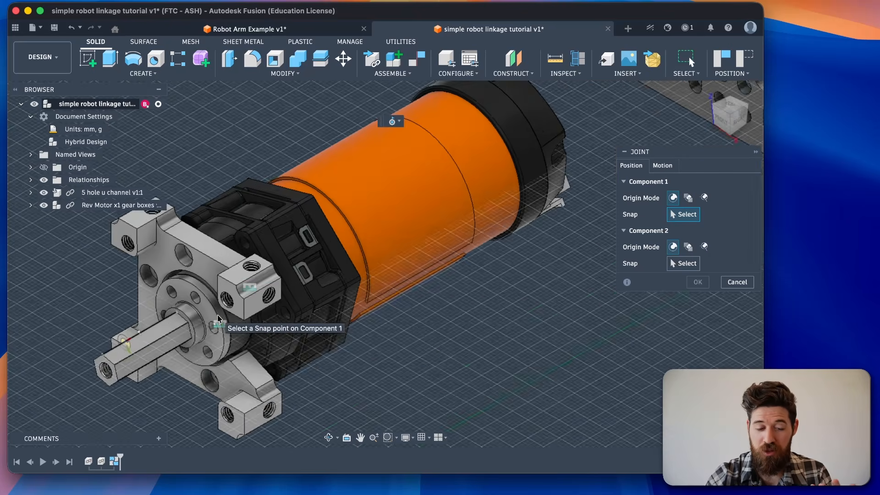
pyautogui.scroll(5, 178, 280)
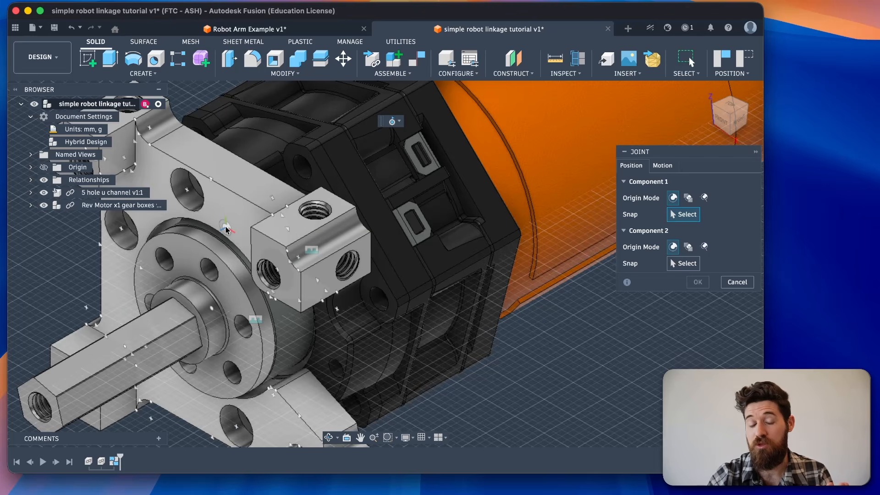
pyautogui.scroll(5, 259, 228)
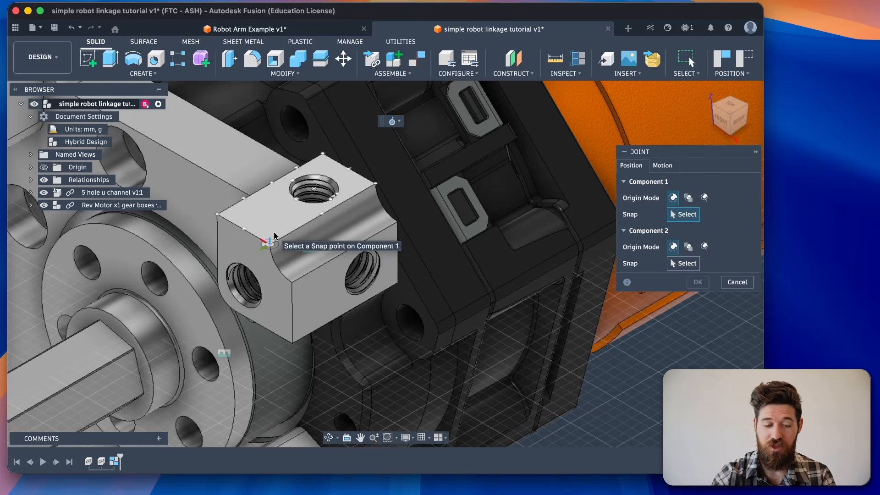
pyautogui.click(274, 236)
# - Snap Component 2 of the joint to the far top corner of the u channel's open end
pyautogui.scroll(-5, 320, 219)
pyautogui.scroll(4, 418, 193)
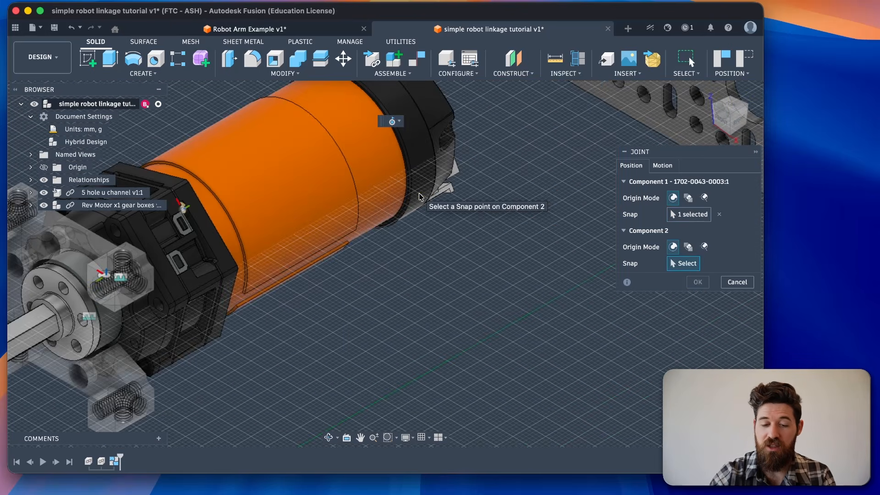
pyautogui.hscroll(10, 418, 193)
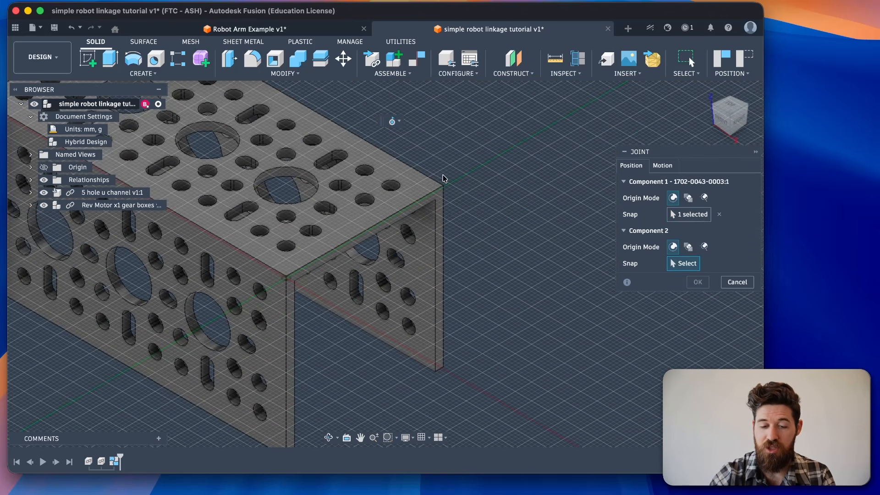
pyautogui.click(441, 184)
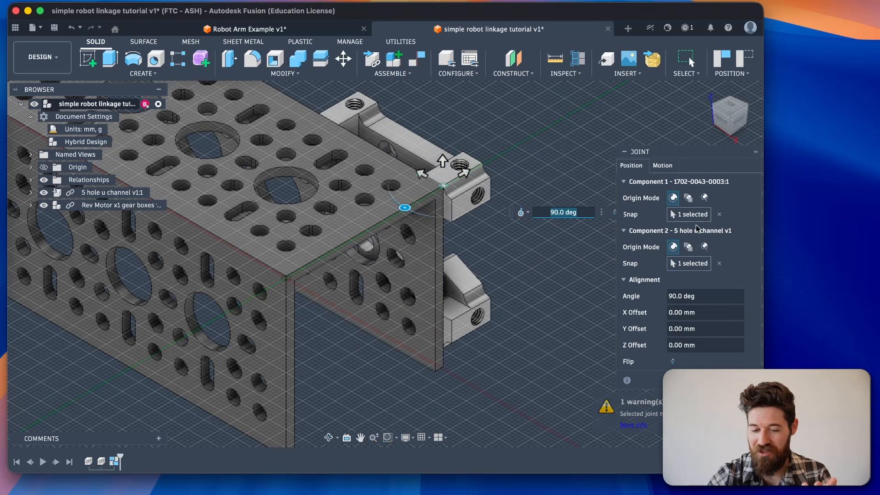
# - Set the joint's motion type to Rigid and return to its position settings
pyautogui.click(668, 167)
pyautogui.click(710, 182)
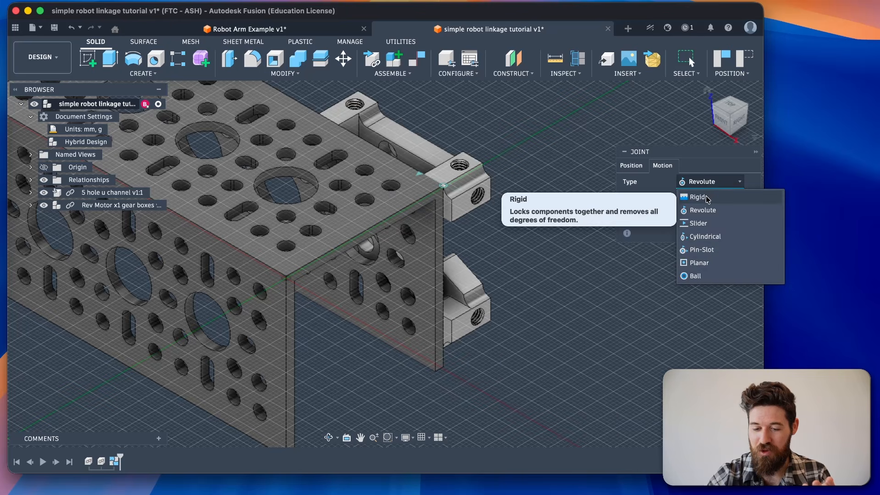
pyautogui.click(698, 196)
pyautogui.click(641, 166)
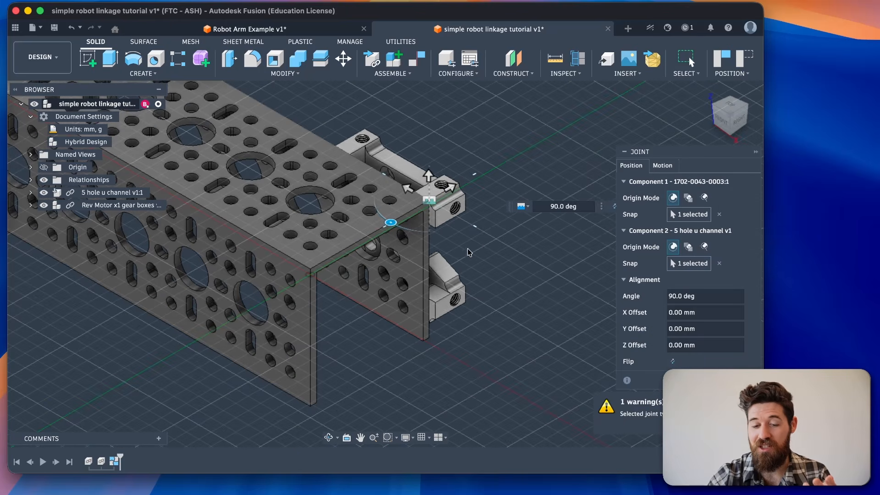
# - Rotate the joint alignment to 180 degrees so the motor mount turns into the u channel's open end
pyautogui.scroll(2, 430, 236)
pyautogui.scroll(3, 405, 301)
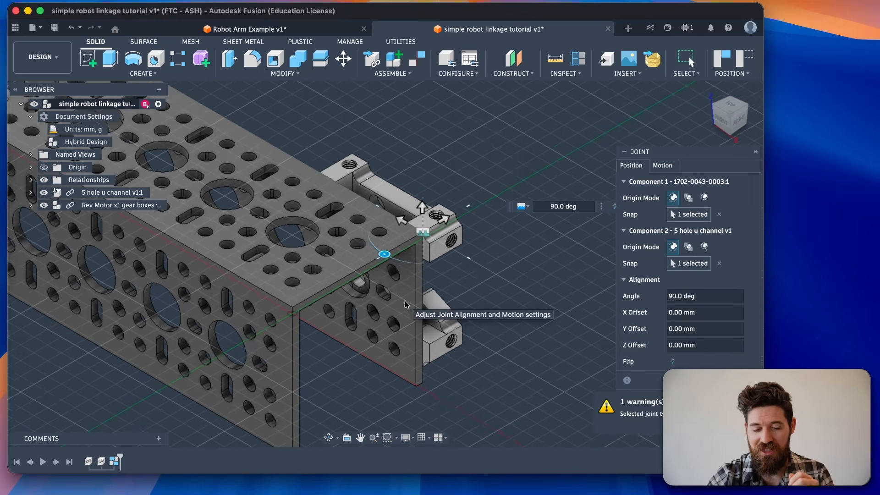
pyautogui.moveTo(394, 245); pyautogui.dragTo(472, 246)
pyautogui.moveTo(432, 201)
pyautogui.mouseDown()
pyautogui.moveTo(432, 160)
pyautogui.moveTo(436, 225)
pyautogui.moveTo(432, 200)
pyautogui.mouseUp()
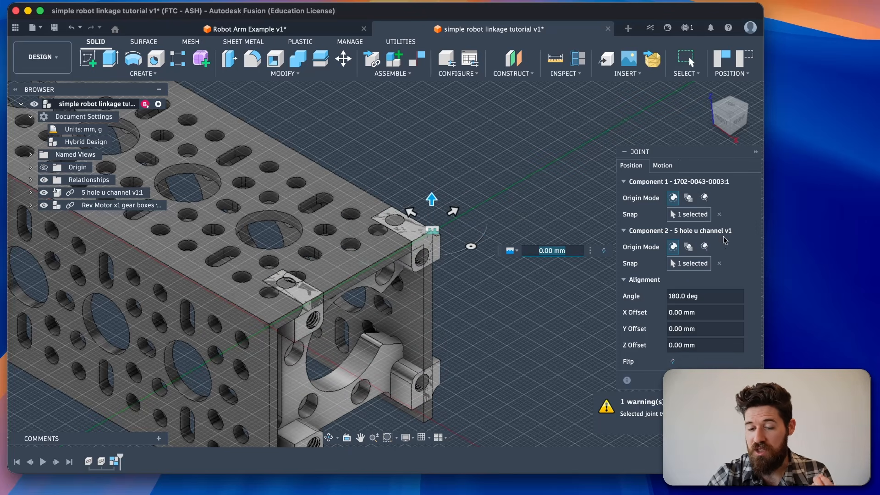
# - Clear both joint snaps and snap Component 1 to the outward side-face threaded hole of an upper block on the motor mount
pyautogui.click(720, 264)
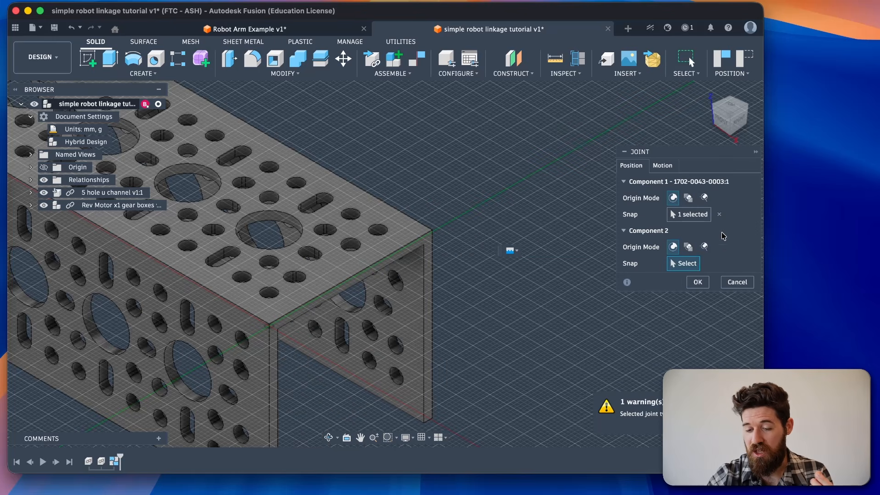
pyautogui.click(719, 215)
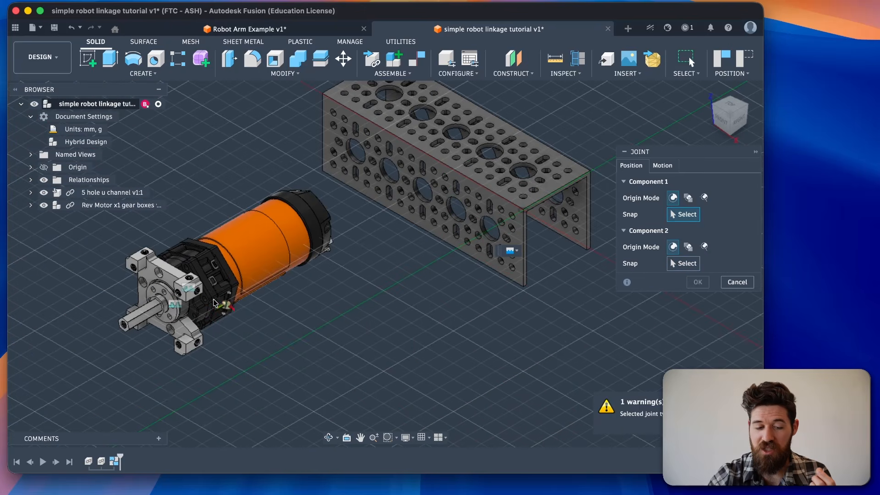
pyautogui.scroll(6, 233, 291)
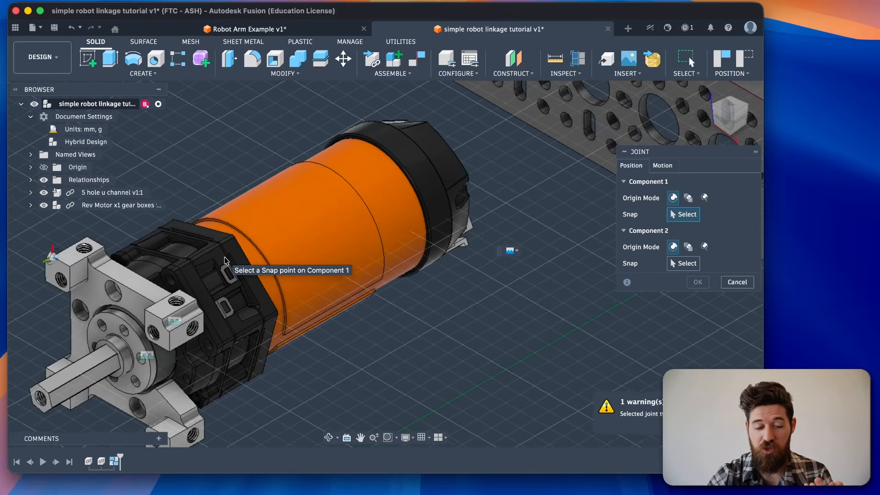
pyautogui.scroll(-4, 251, 282)
pyautogui.scroll(4, 206, 217)
pyautogui.scroll(1, 228, 338)
pyautogui.scroll(3, 226, 339)
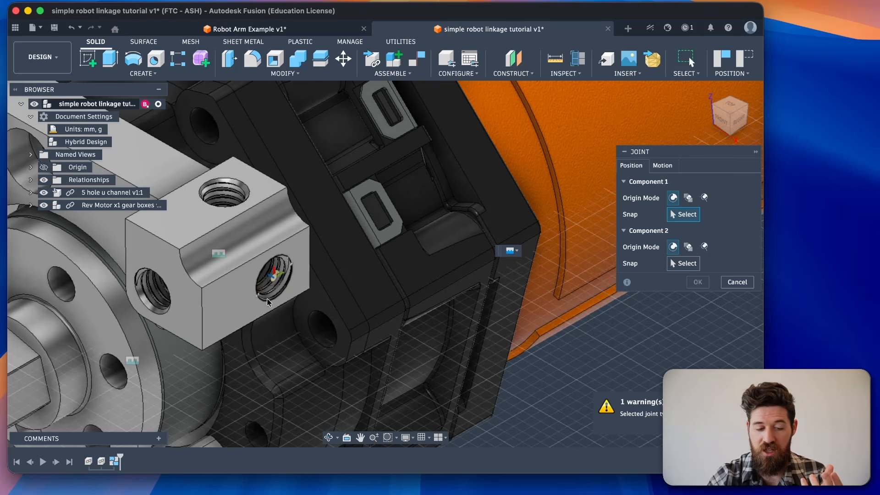
pyautogui.scroll(3, 269, 300)
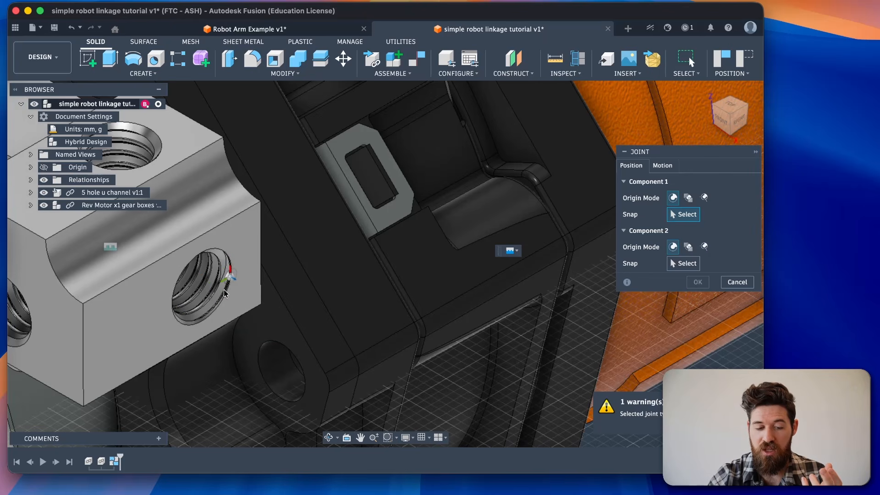
pyautogui.click(191, 323)
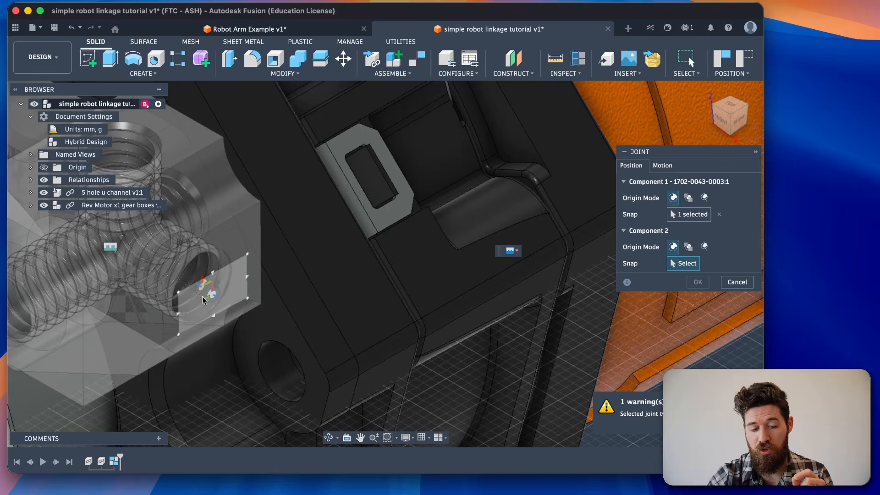
# - Snap Component 2 to the inner-face centre of the top corner hole at the open end of the u channel's far side wall
pyautogui.scroll(-5, 465, 234)
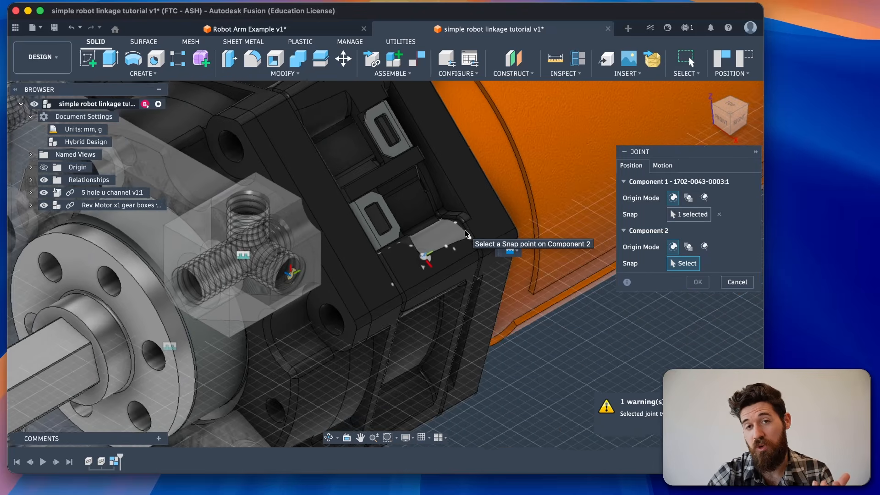
pyautogui.scroll(-5, 464, 230)
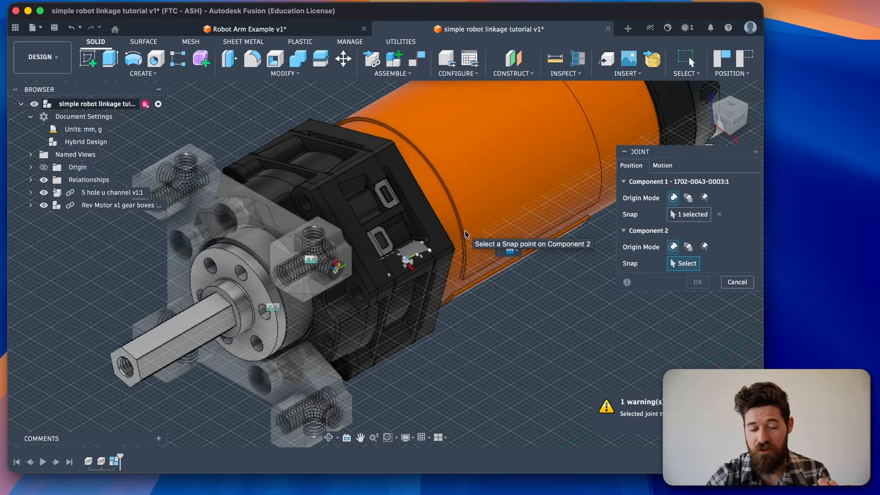
pyautogui.hscroll(10, 562, 167)
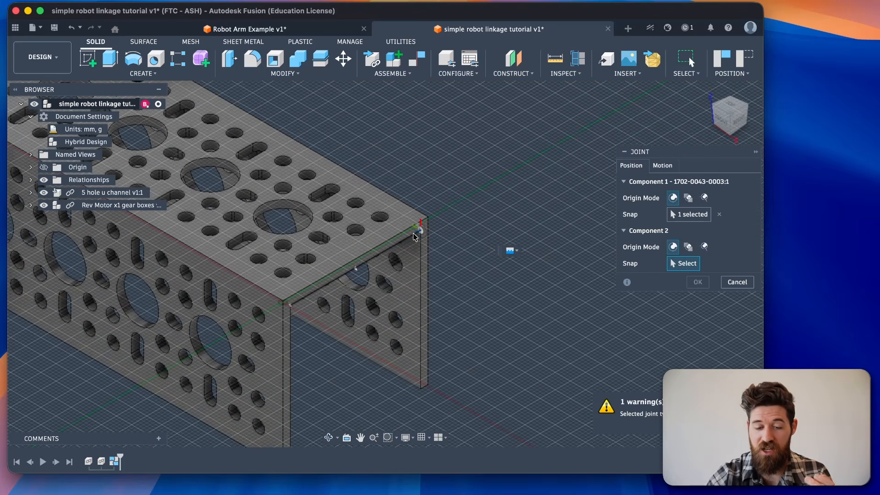
pyautogui.scroll(5, 415, 233)
pyautogui.keyDown('shift'); pyautogui.scroll(-10, 413, 232); pyautogui.keyUp('shift')
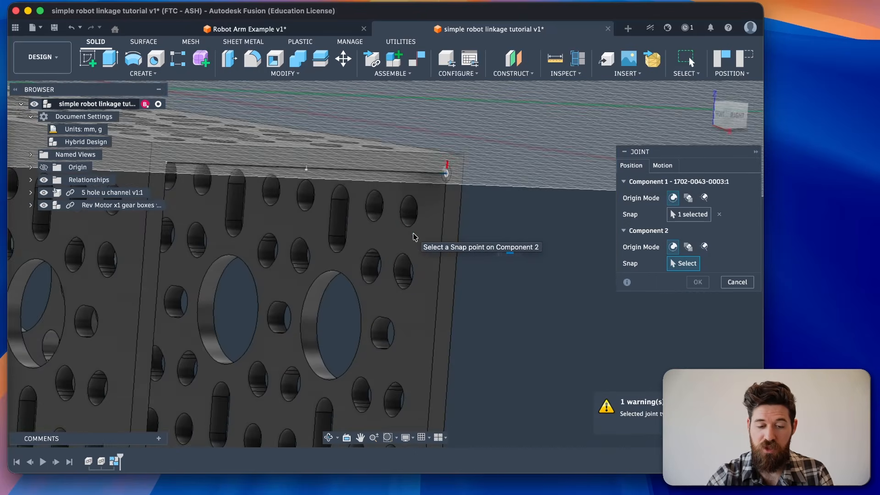
pyautogui.scroll(10, 406, 221)
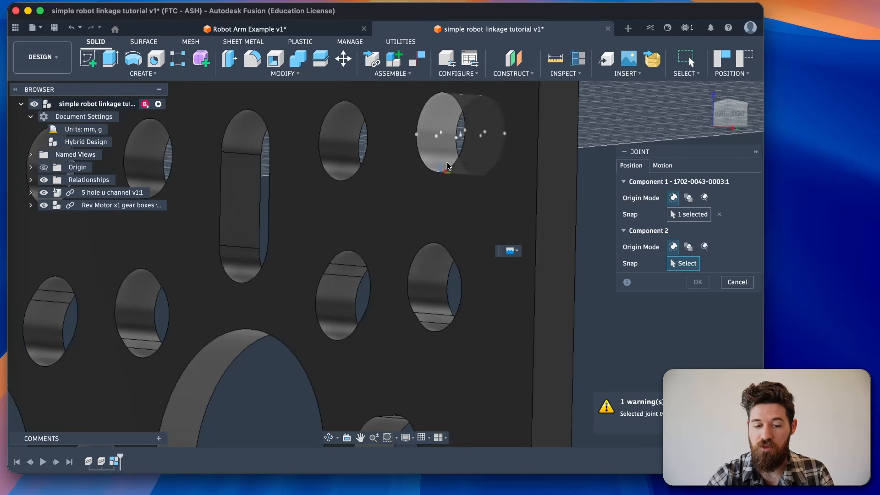
pyautogui.click(456, 176)
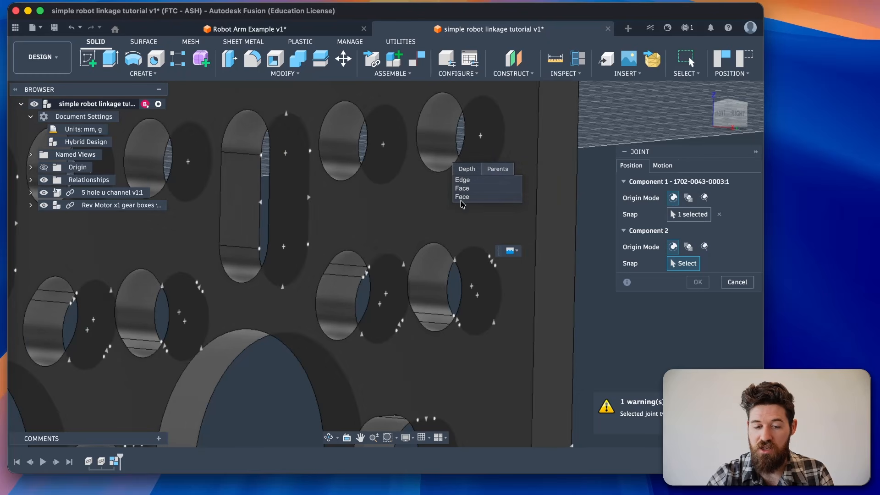
pyautogui.click(438, 132)
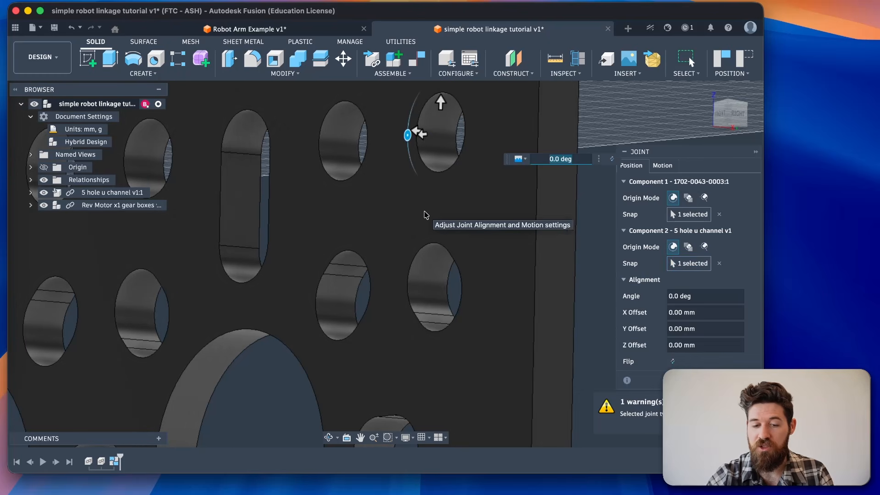
# - Set the joint's motion type to Rigid and preview its motion
pyautogui.scroll(-10, 479, 205)
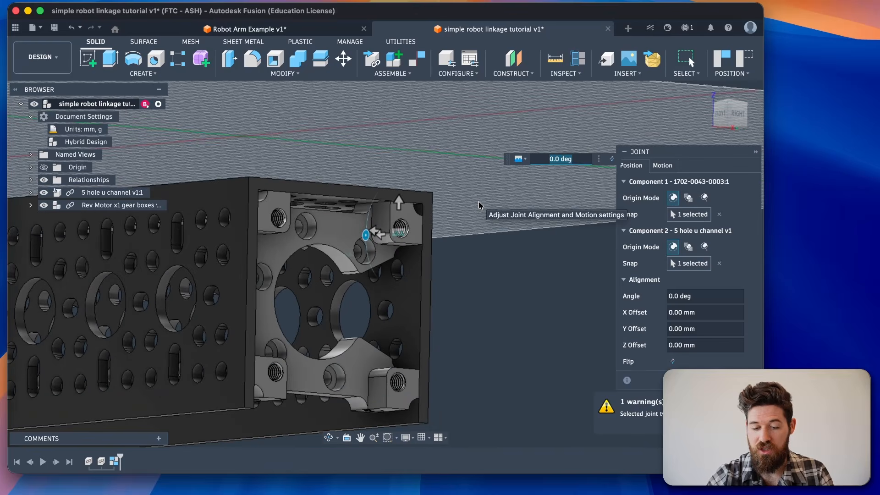
pyautogui.keyDown('shift'); pyautogui.scroll(-5, 479, 205); pyautogui.keyUp('shift')
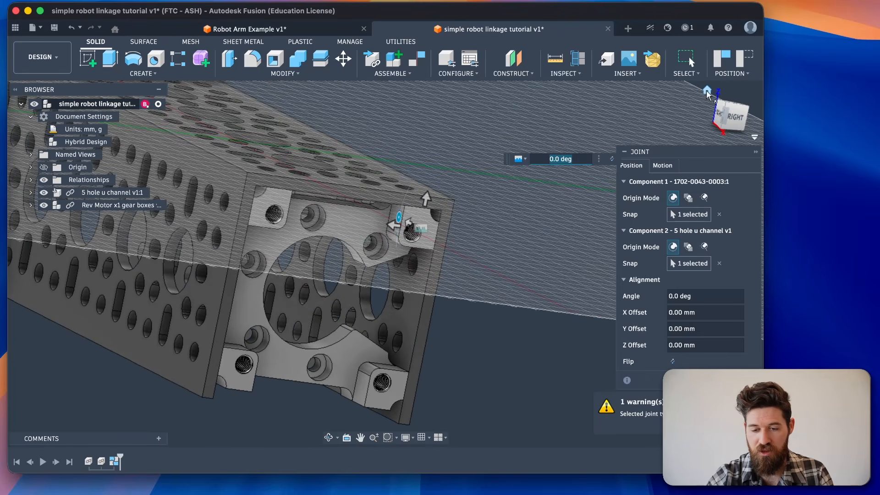
pyautogui.click(707, 92)
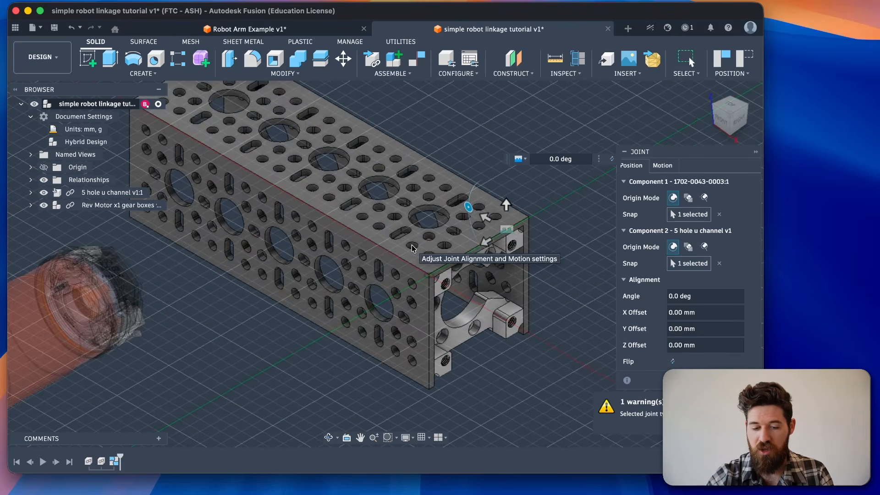
pyautogui.scroll(10, 411, 247)
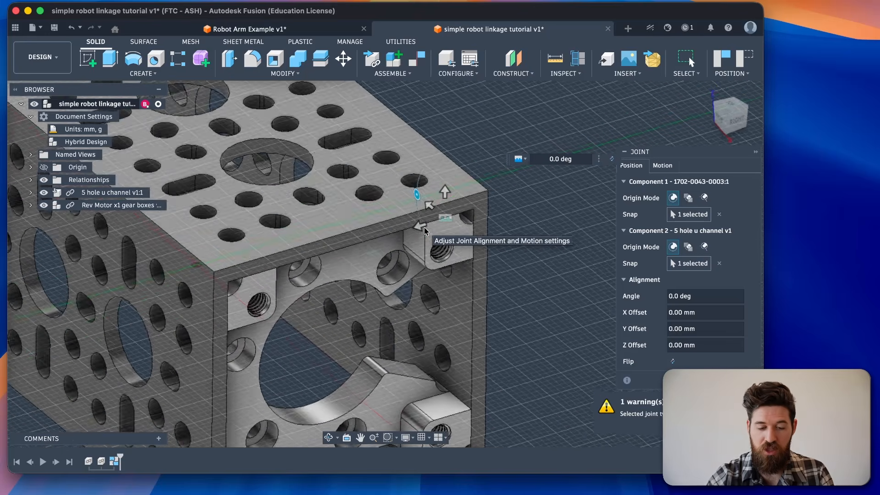
pyautogui.keyDown('shift'); pyautogui.scroll(5, 424, 231); pyautogui.keyUp('shift')
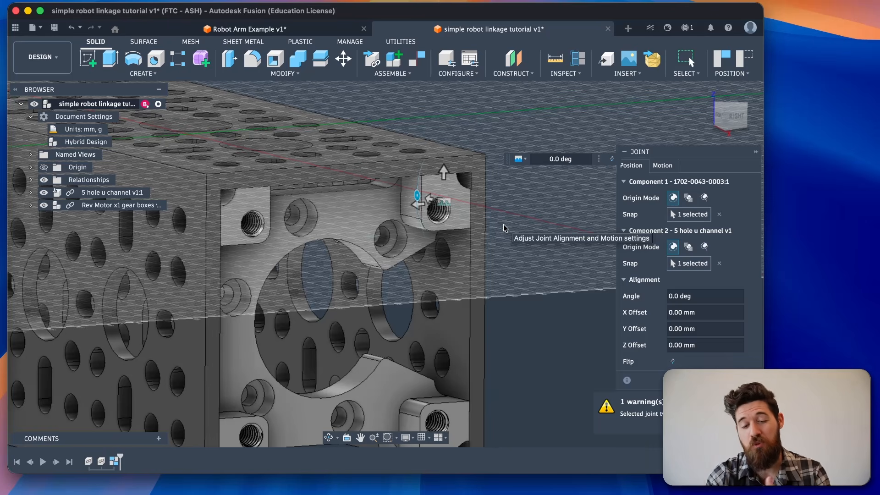
pyautogui.click(663, 166)
pyautogui.click(696, 181)
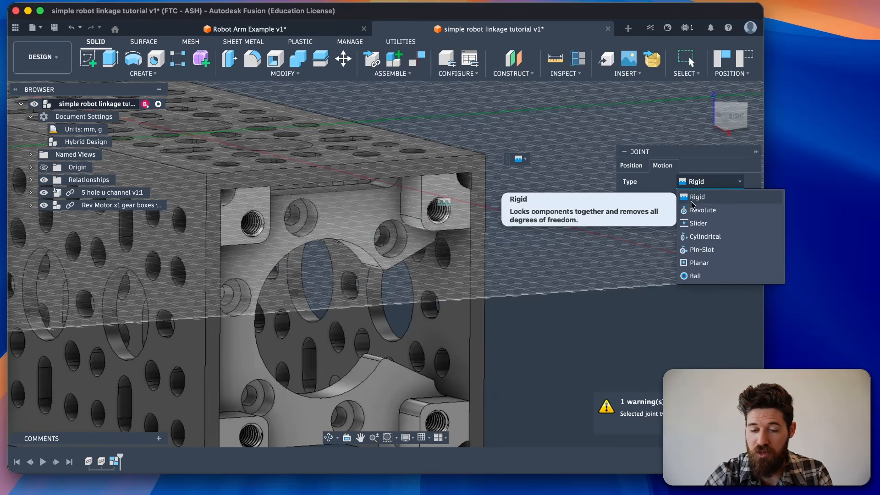
pyautogui.click(704, 198)
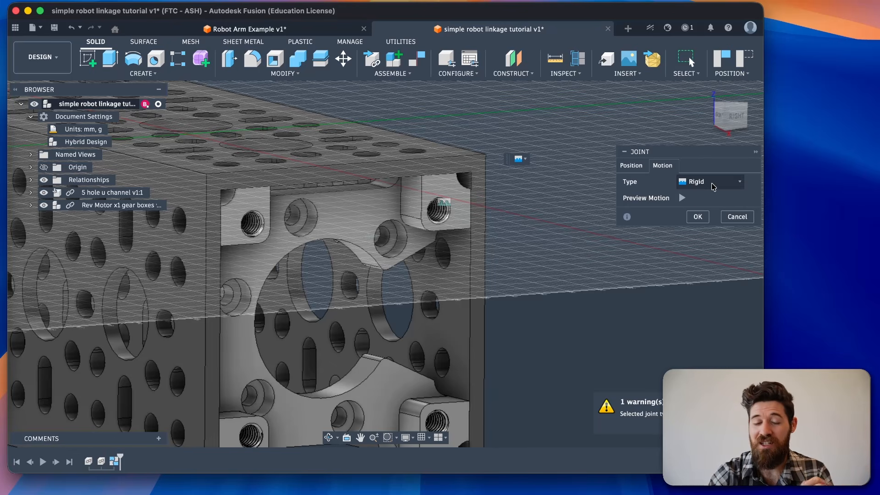
pyautogui.click(682, 198)
pyautogui.click(682, 198)
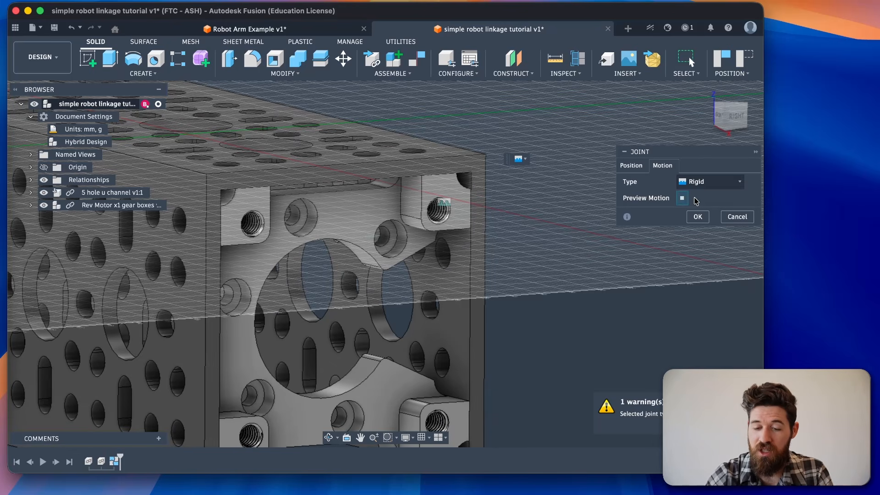
pyautogui.click(682, 198)
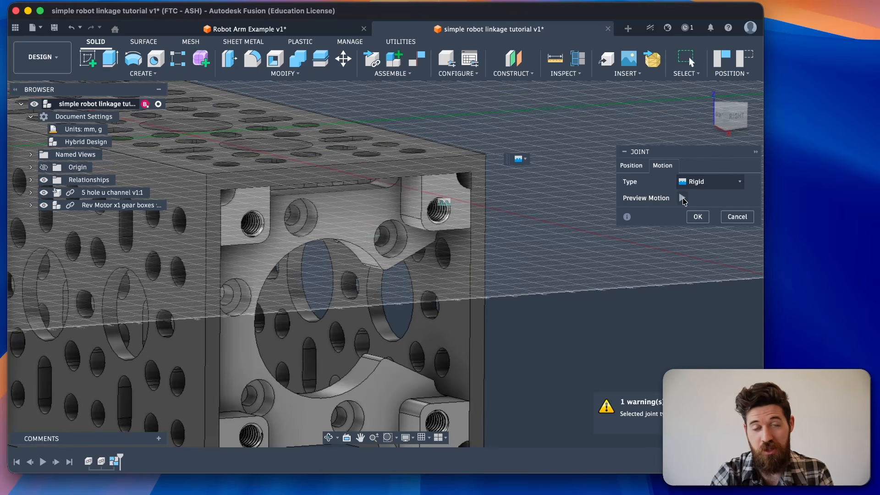
# - Flip the joint alignment and flip it back, and accept the joint between the motor mount and the u channel
pyautogui.click(634, 165)
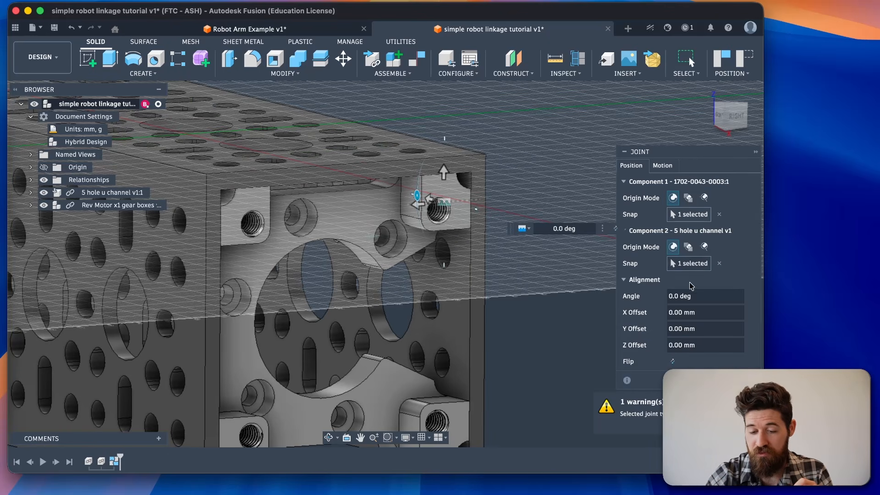
pyautogui.click(673, 362)
pyautogui.click(673, 361)
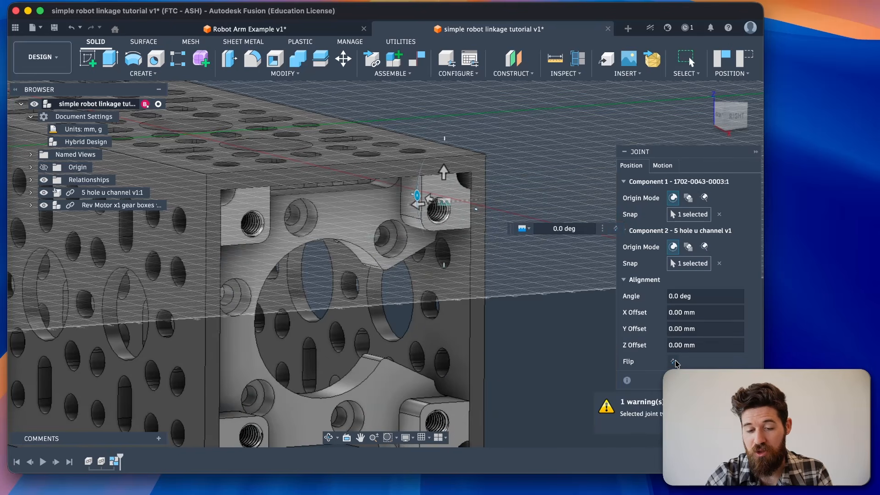
pyautogui.click(707, 380)
# - Search all project data for "sonic" and insert the Sonic Hub into the current design
pyautogui.scroll(-6, 558, 354)
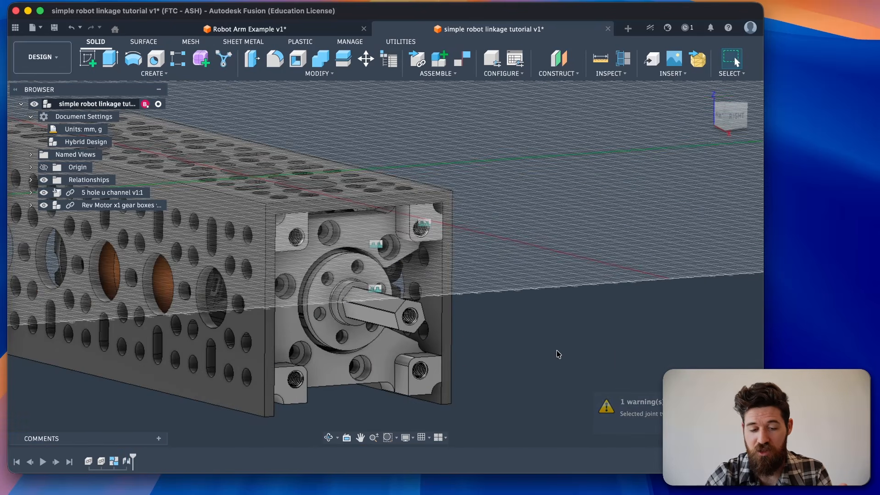
pyautogui.scroll(-3, 431, 331)
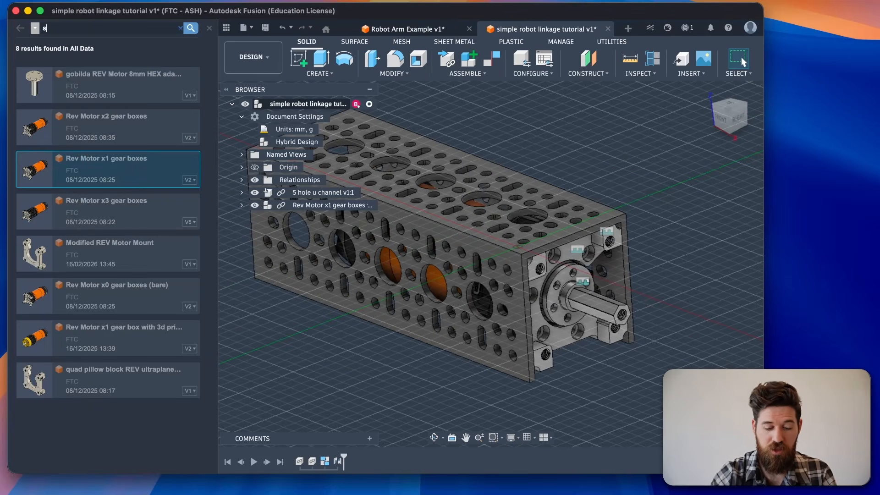
pyautogui.press('Return')
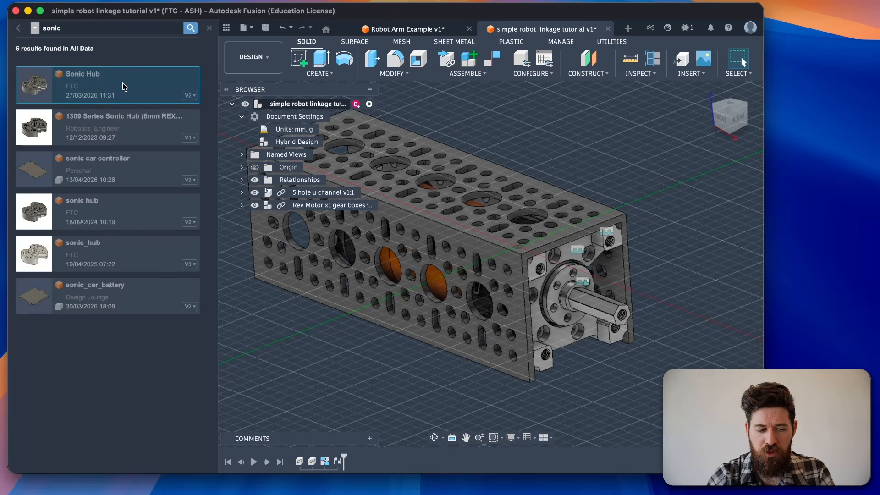
pyautogui.rightClick(122, 84)
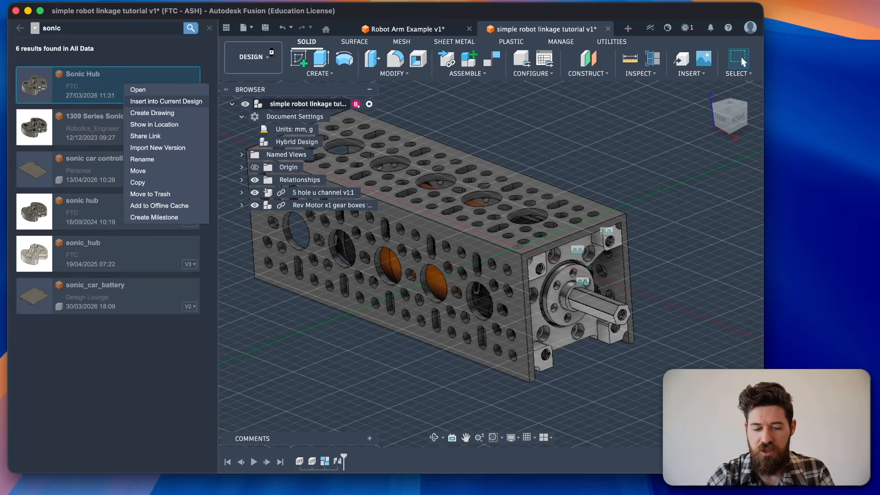
pyautogui.click(166, 102)
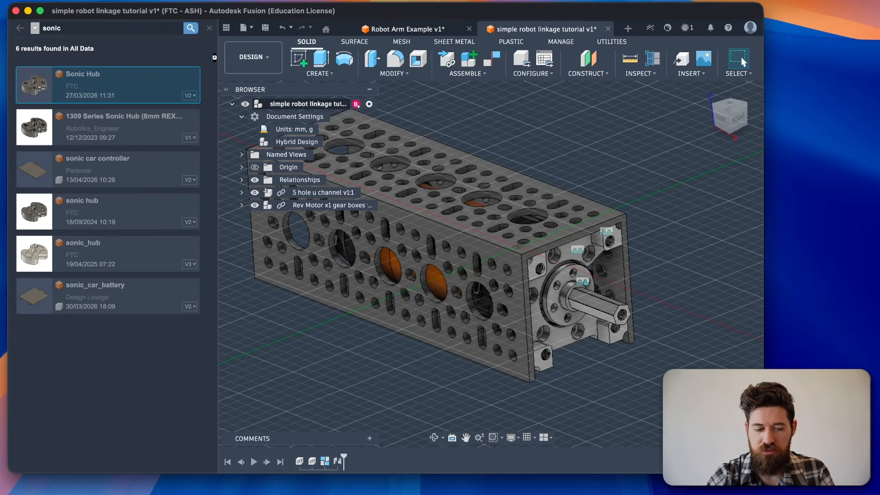
pyautogui.click(209, 28)
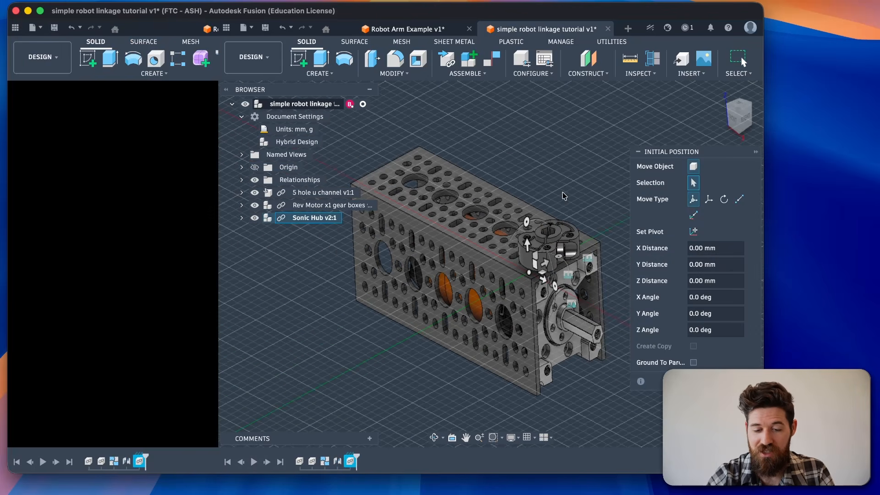
# - Place the Sonic Hub beside the u channel, offset about -46.6 mm in X, -85.8 mm in Y and -46.2 mm in Z
pyautogui.moveTo(427, 233); pyautogui.dragTo(185, 380)
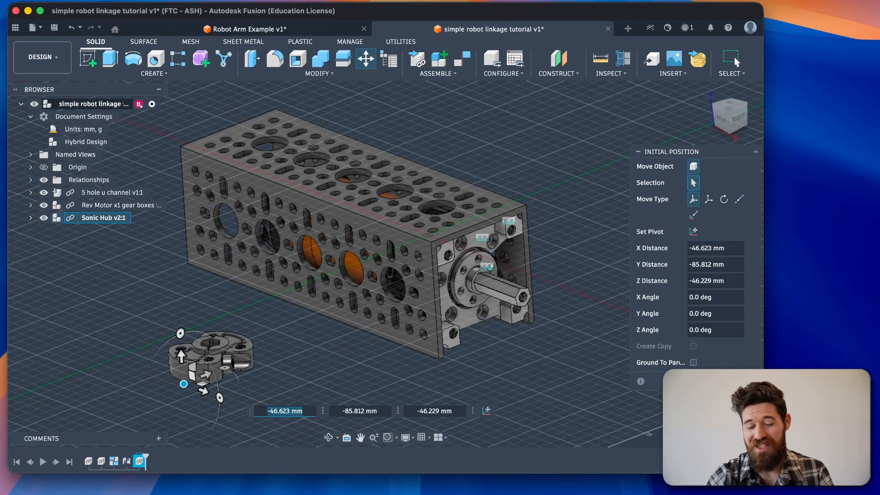
pyautogui.click(712, 382)
pyautogui.scroll(3, 283, 348)
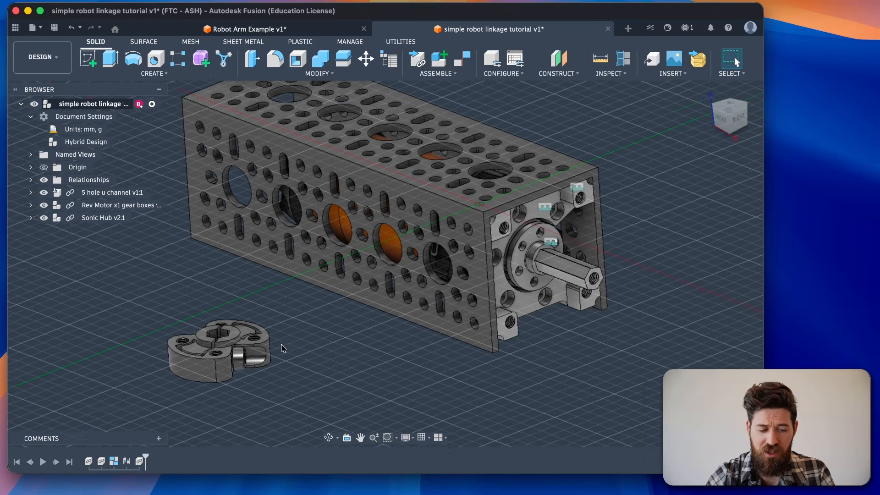
# - Make the Sonic Hub a rigid group with its child components included
pyautogui.rightClick(94, 218)
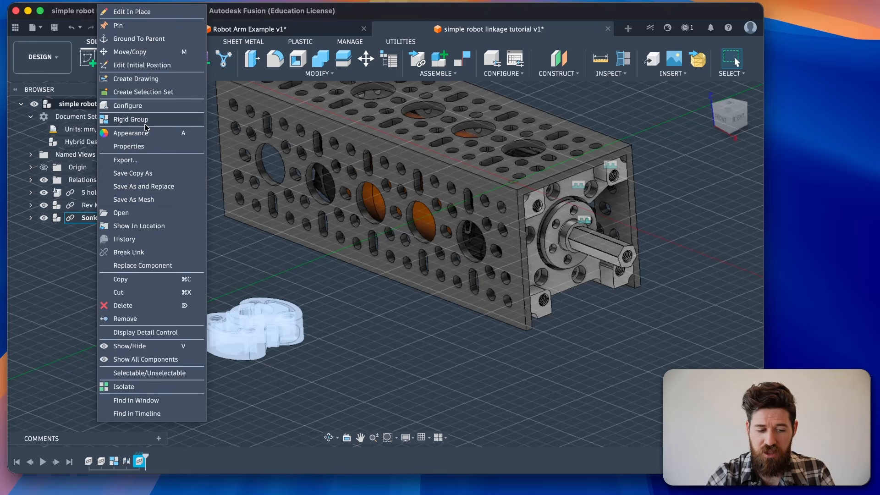
pyautogui.click(143, 119)
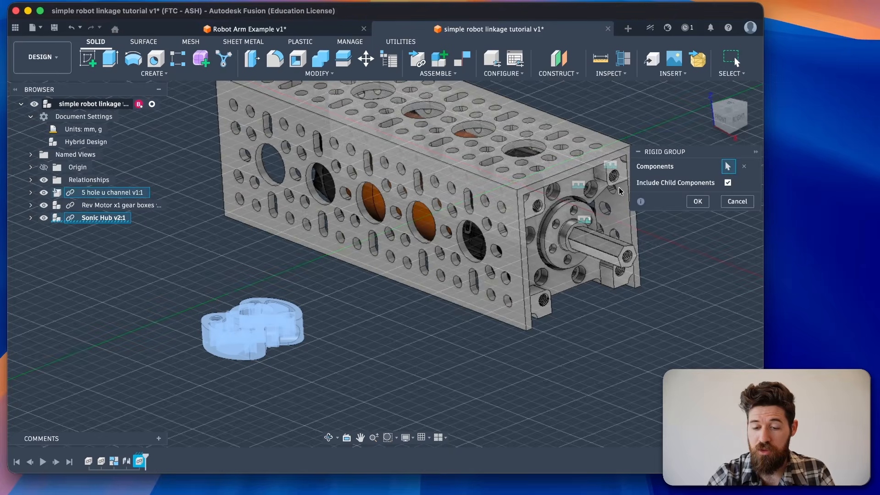
pyautogui.click(697, 200)
pyautogui.hscroll(-3, 316, 339)
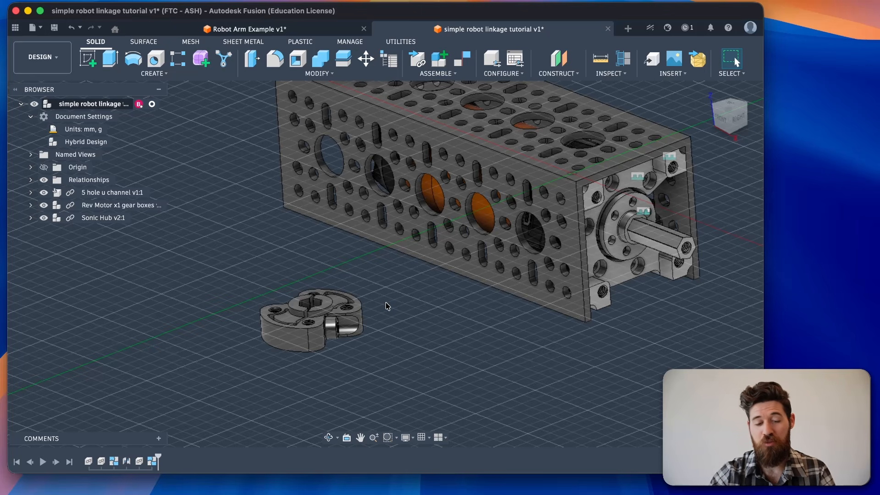
# - Start a joint with the centre of the Sonic Hub's hex bore face as the first component's snap point
pyautogui.scroll(5, 339, 268)
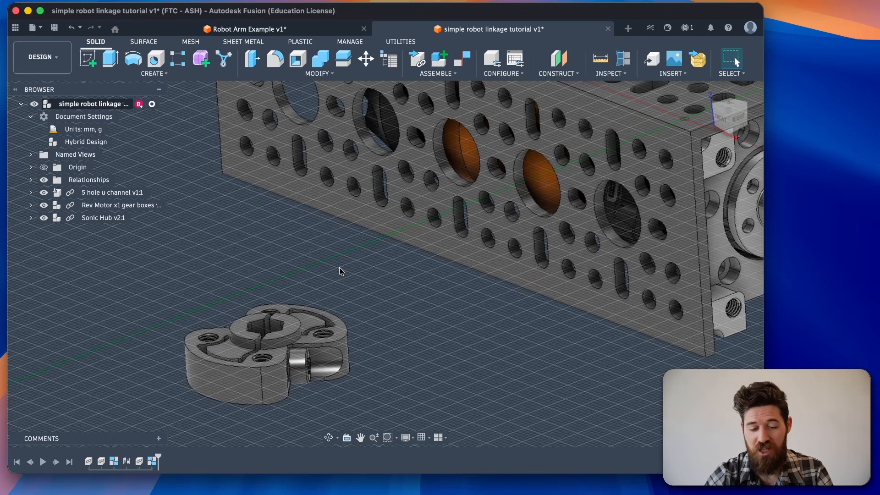
pyautogui.keyDown('shift'); pyautogui.scroll(4, 308, 226); pyautogui.keyUp('shift')
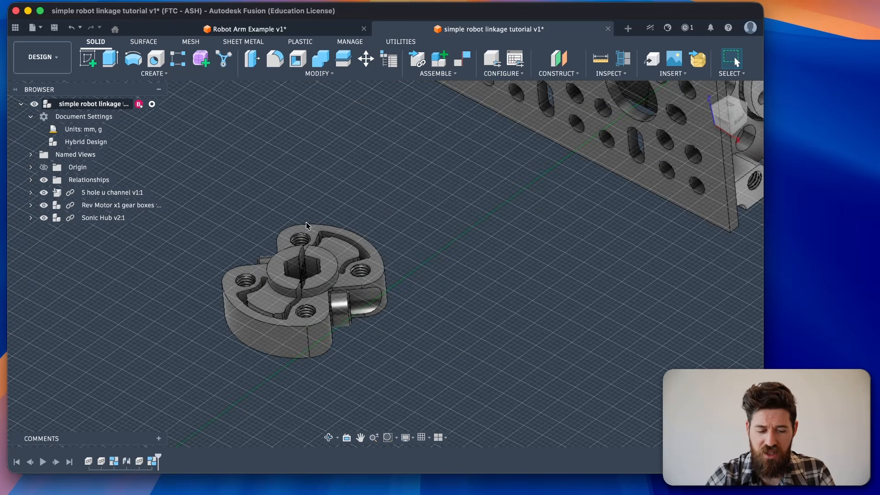
pyautogui.hscroll(-2, 230, 228)
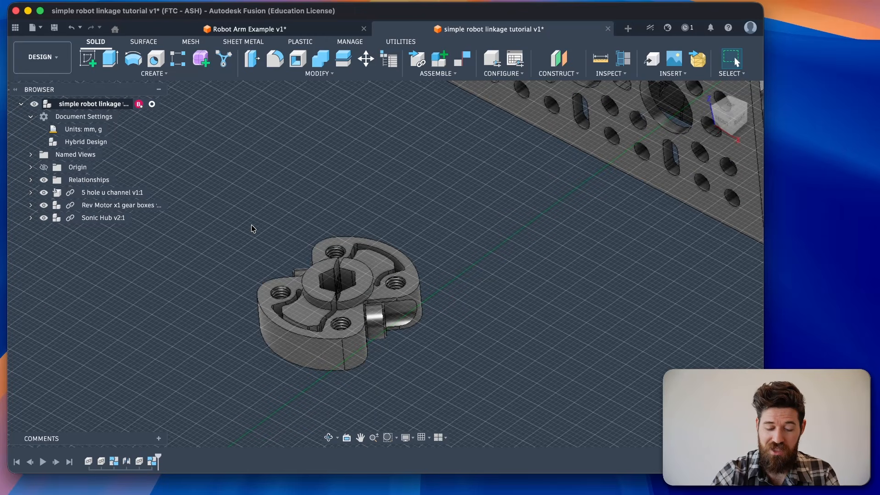
pyautogui.press('j')
pyautogui.scroll(2, 283, 215)
pyautogui.scroll(5, 282, 217)
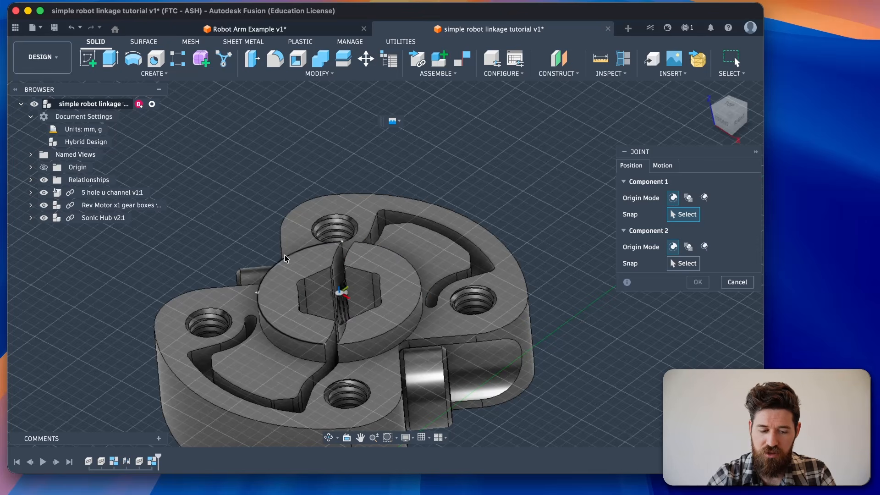
pyautogui.click(405, 319)
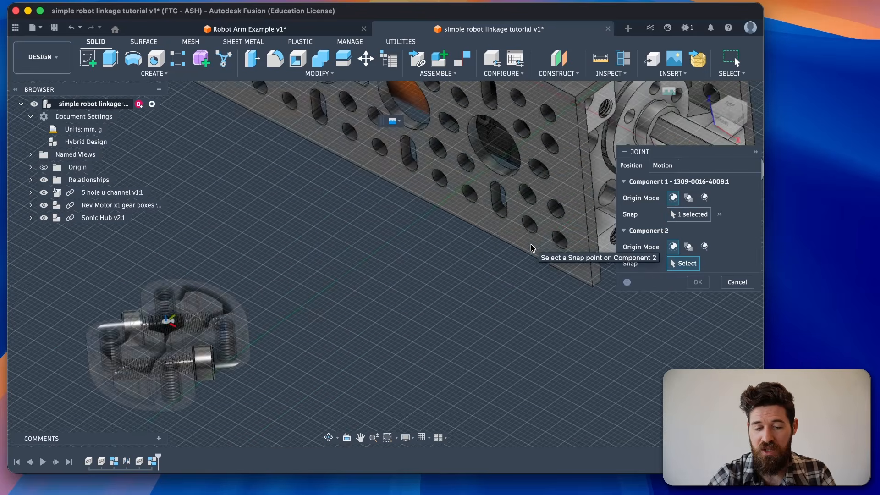
# - Choose the edge of the threaded hole at the end of the motor's hex shaft as the second component's snap point
pyautogui.hscroll(6, 531, 248)
pyautogui.scroll(5, 449, 265)
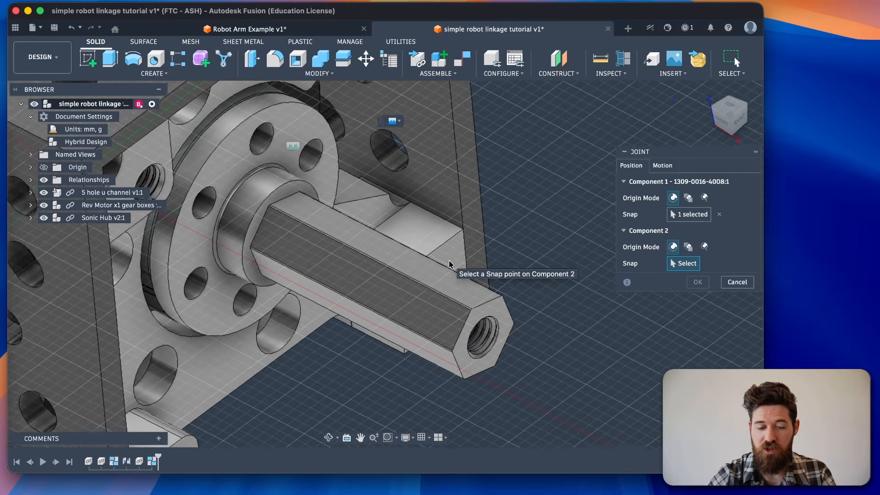
pyautogui.keyDown('shift'); pyautogui.scroll(-5, 449, 265); pyautogui.keyUp('shift')
pyautogui.scroll(5, 487, 353)
pyautogui.hscroll(3, 487, 353)
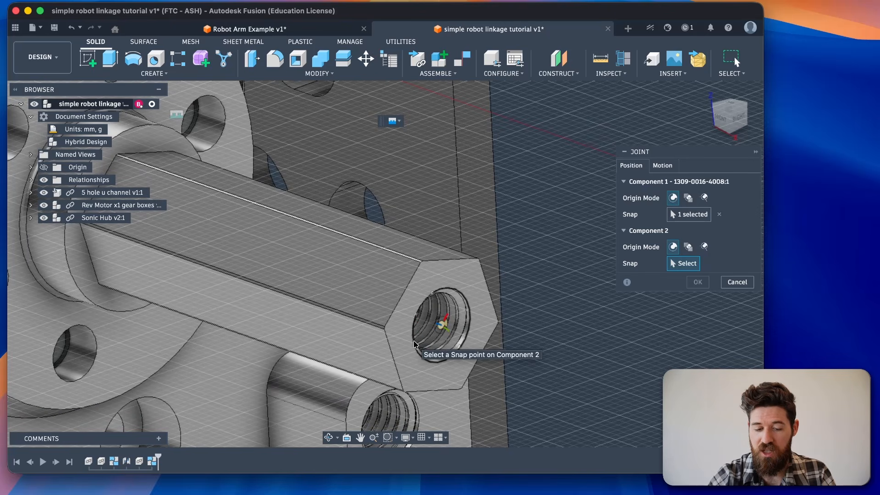
pyautogui.click(414, 343)
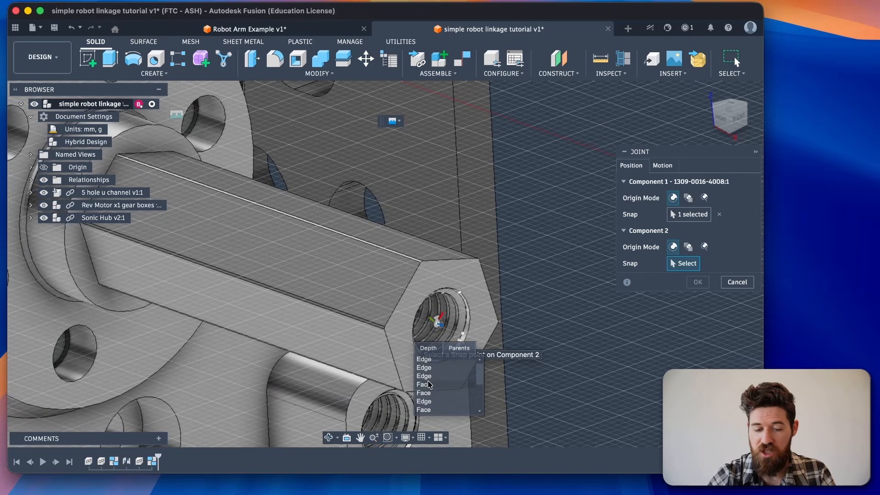
pyautogui.click(426, 359)
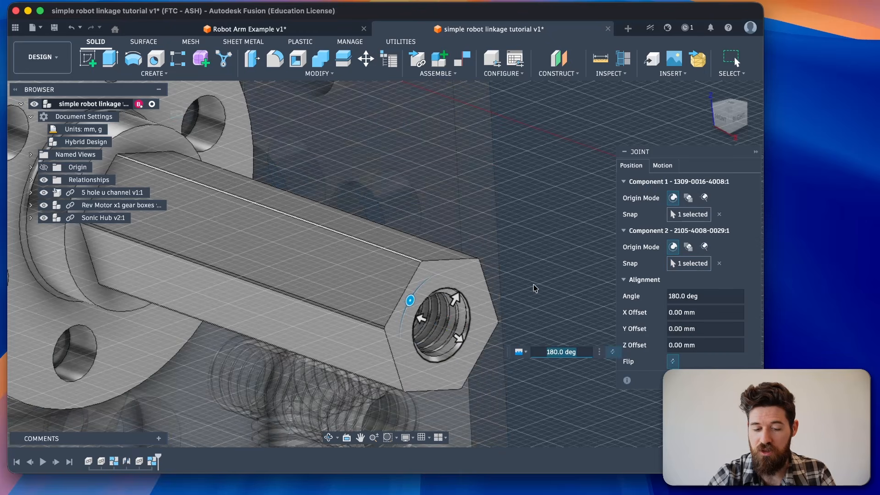
pyautogui.scroll(-4, 489, 306)
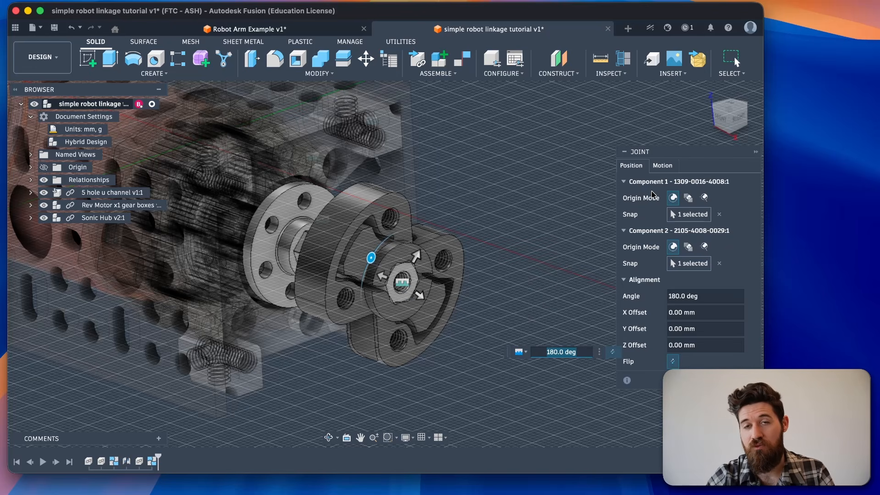
# - Set the joint's motion type to Revolute about the Z axis and preview the motion
pyautogui.click(666, 168)
pyautogui.click(703, 182)
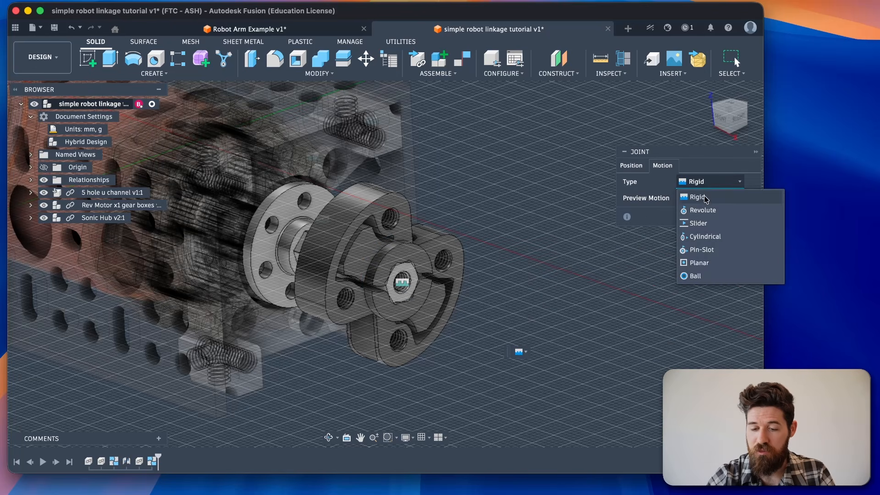
pyautogui.click(699, 211)
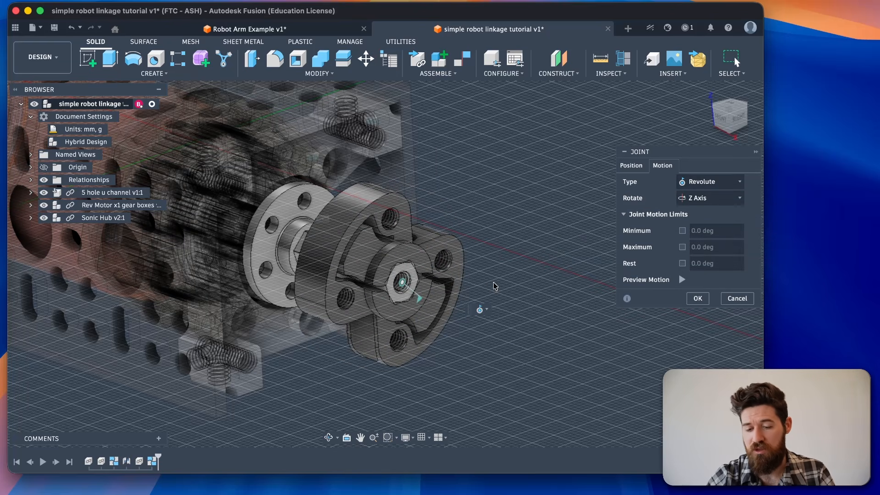
pyautogui.click(682, 279)
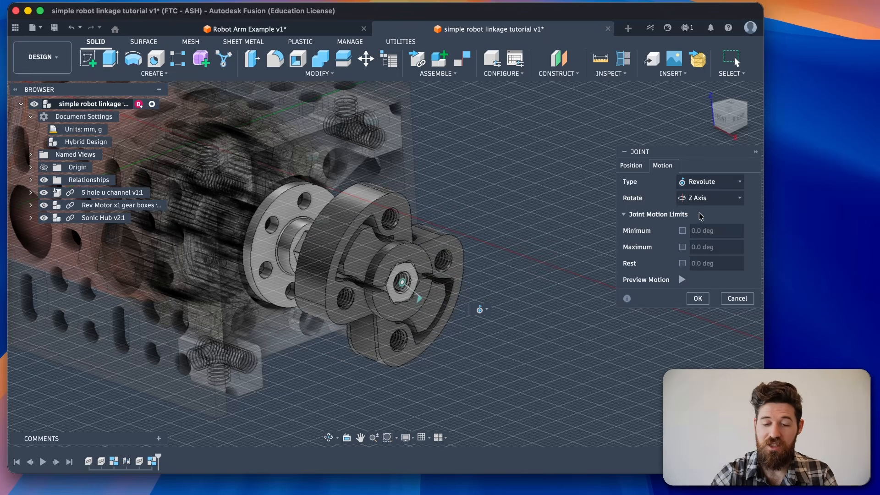
# - Try minimum and maximum motion limits of 90 deg each, preview them, and turn both limits off
pyautogui.click(682, 231)
pyautogui.write('1')
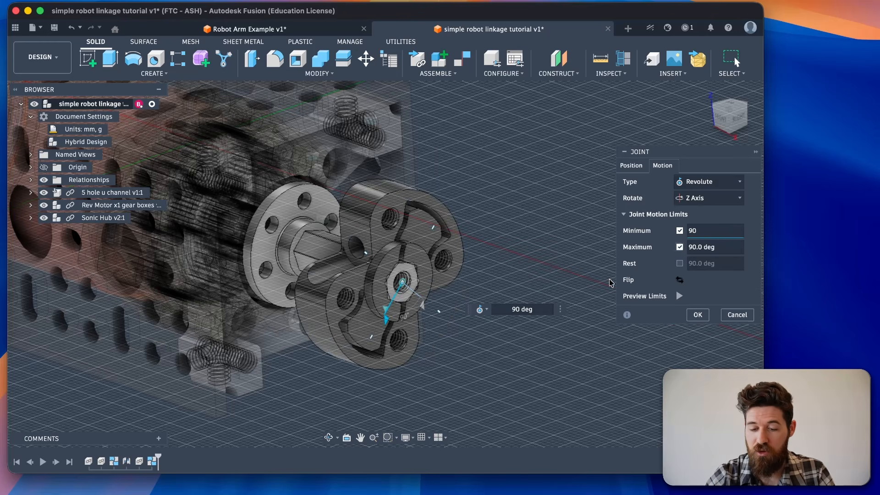
pyautogui.click(680, 296)
pyautogui.click(680, 296)
pyautogui.click(679, 247)
pyautogui.click(679, 230)
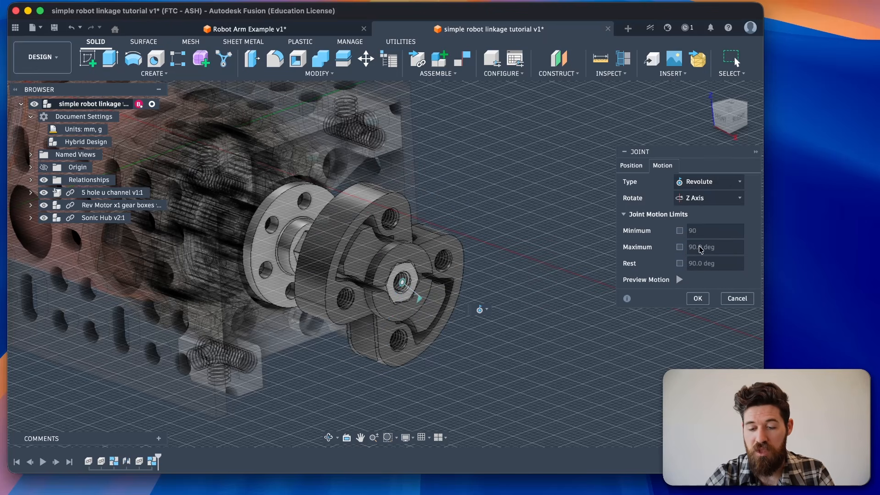
pyautogui.click(680, 230)
pyautogui.click(679, 230)
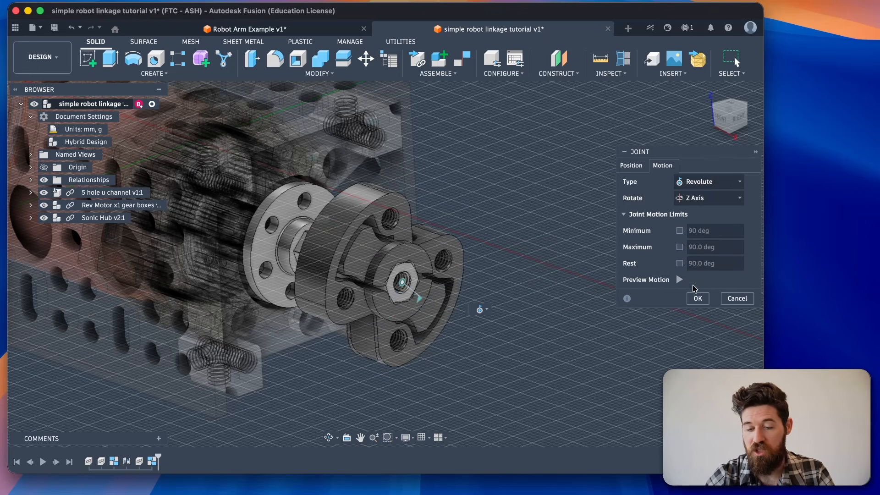
# - Try a minimum limit of 90 deg and a maximum of 180 deg, preview the range, and turn both off
pyautogui.click(679, 230)
pyautogui.click(679, 247)
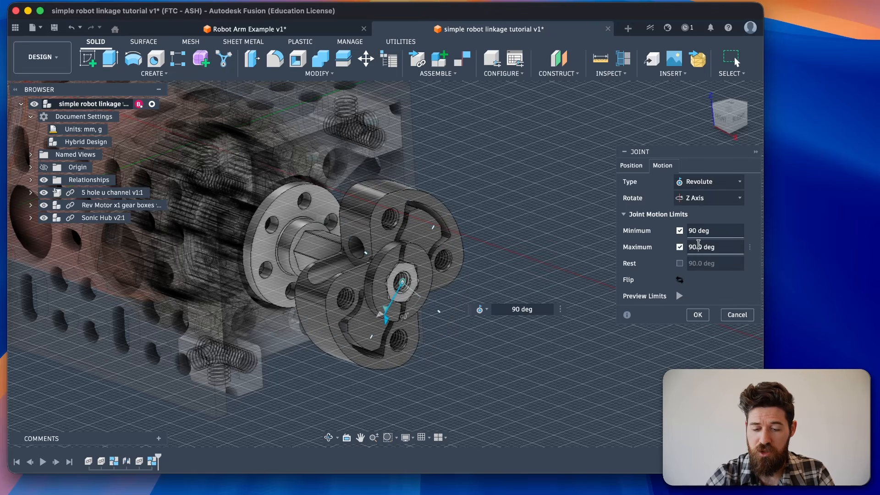
pyautogui.press('BackSpace')
pyautogui.press('BackSpace')
pyautogui.write('180')
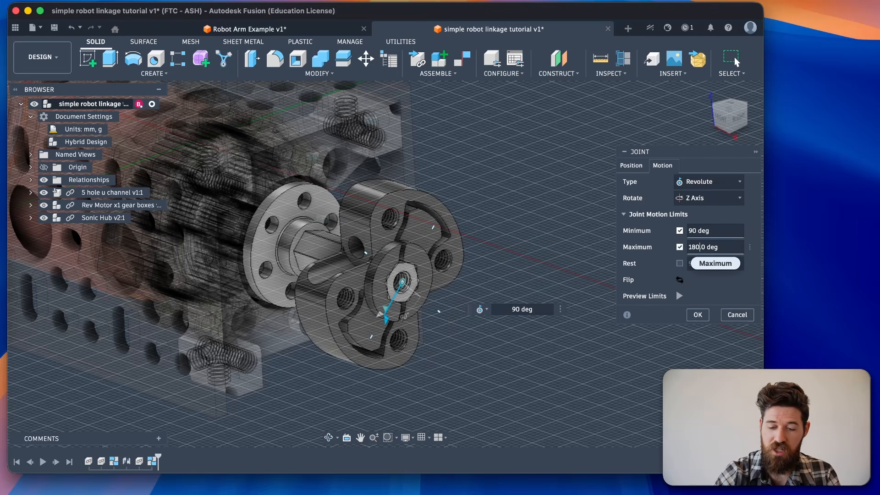
pyautogui.click(677, 296)
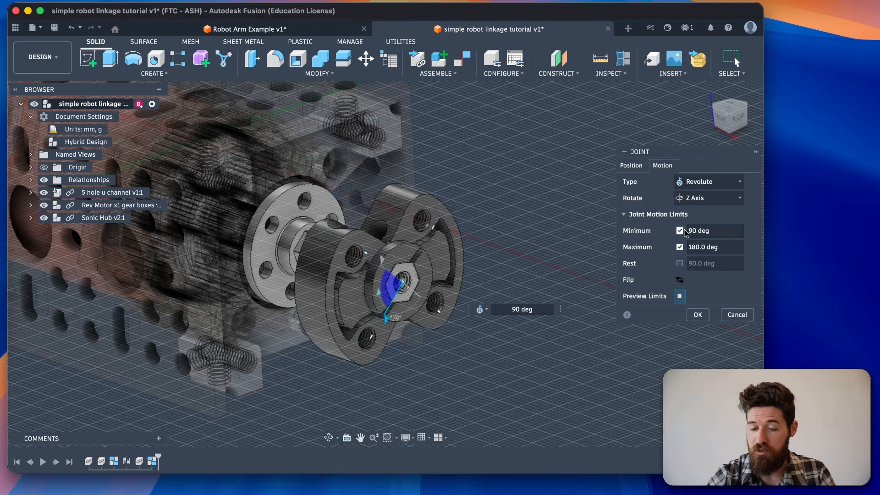
pyautogui.click(680, 230)
pyautogui.click(680, 247)
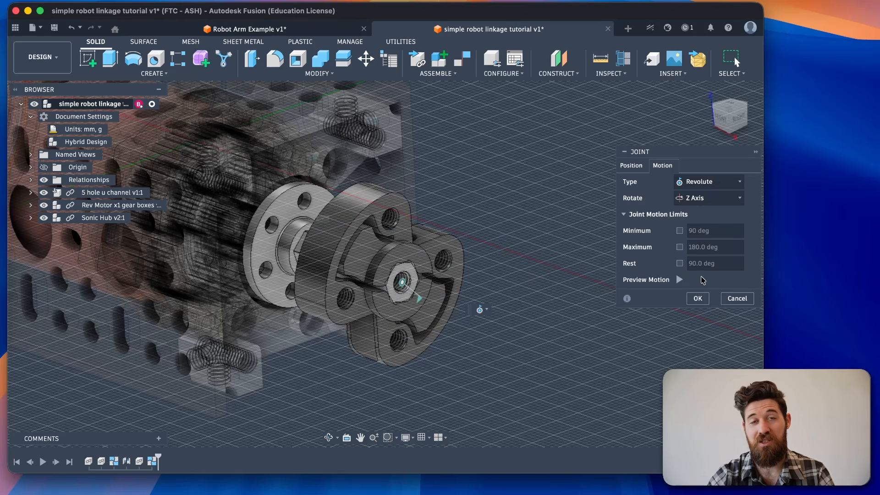
# - Give the revolute joint a rest angle of 190 deg, preview it, and accept the joint
pyautogui.click(680, 264)
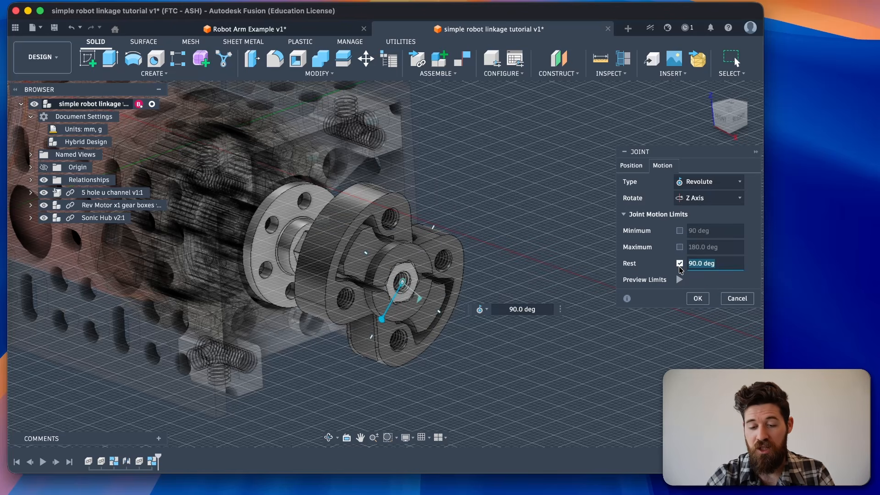
pyautogui.moveTo(381, 321); pyautogui.dragTo(372, 239)
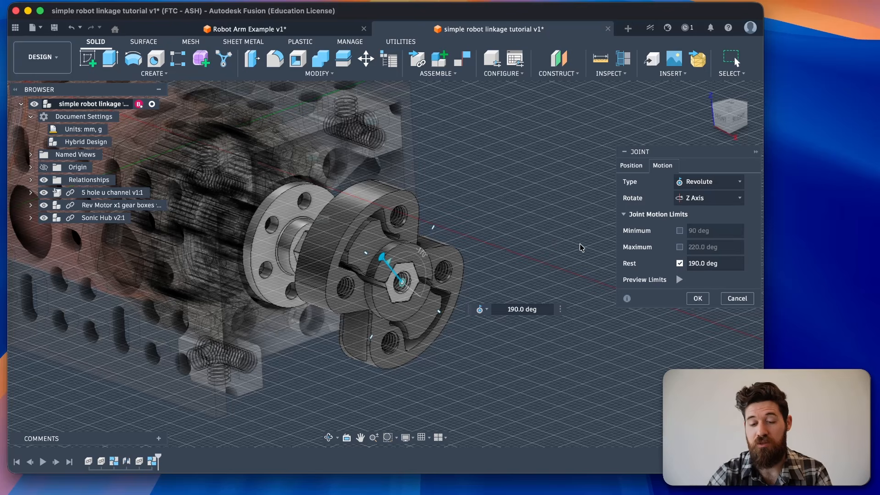
pyautogui.click(679, 279)
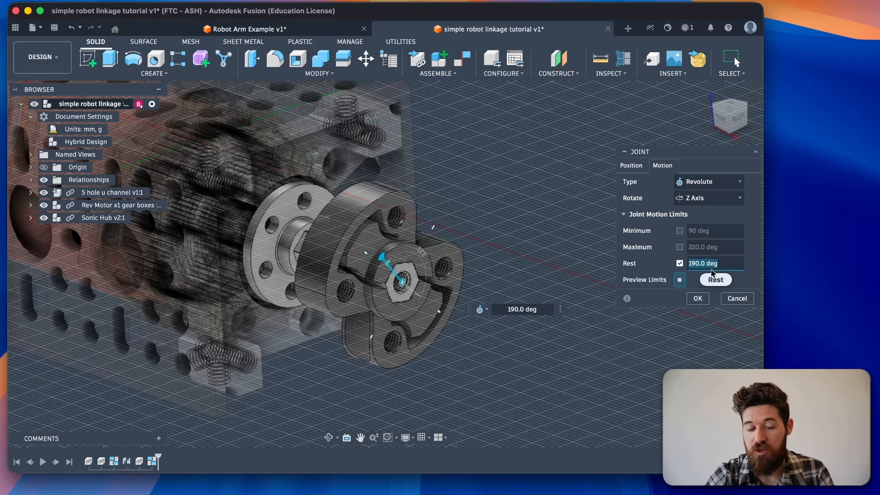
pyautogui.click(679, 279)
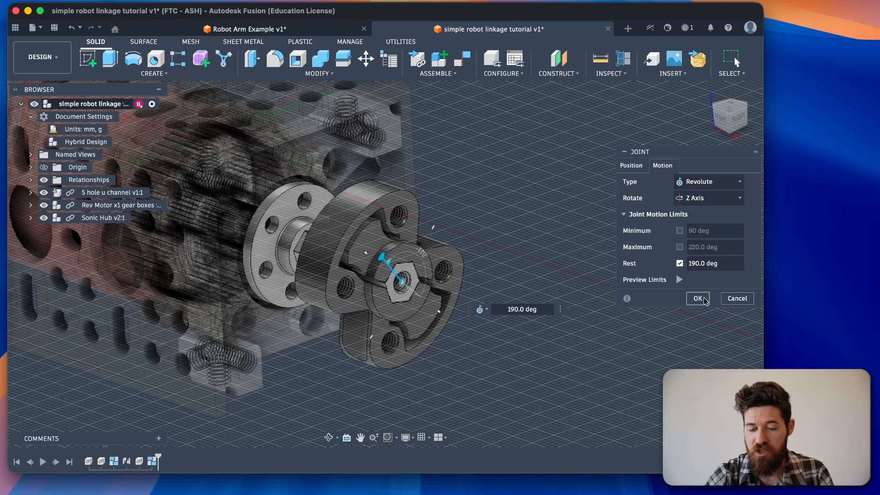
pyautogui.press('Return')
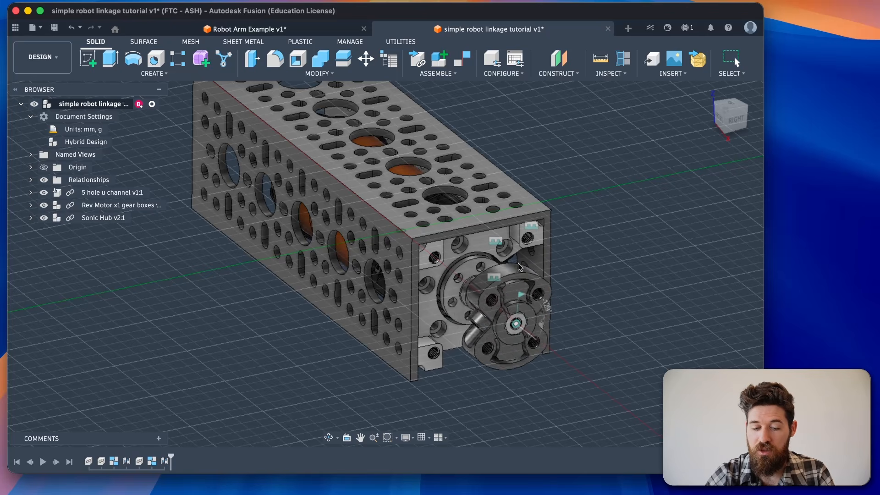
# - Rotate the Sonic Hub around the motor shaft to test the revolute joint
pyautogui.moveTo(449, 305); pyautogui.dragTo(499, 275)
pyautogui.scroll(3, 584, 303)
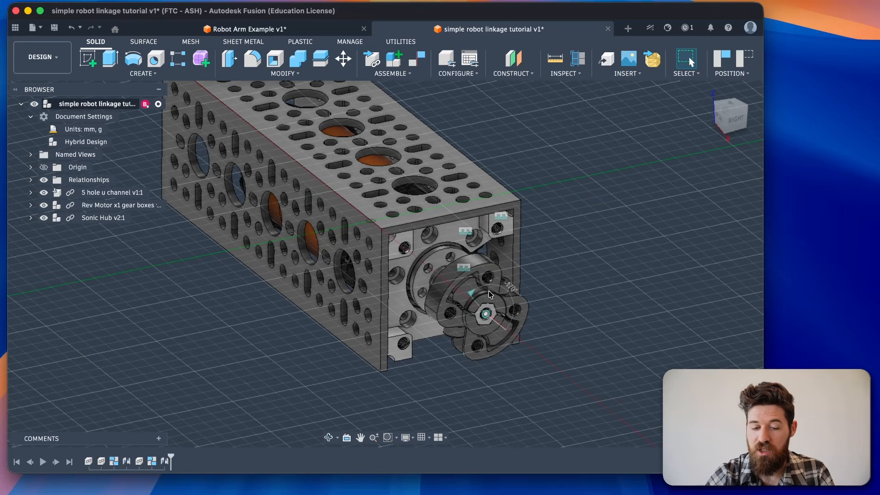
pyautogui.scroll(3, 488, 294)
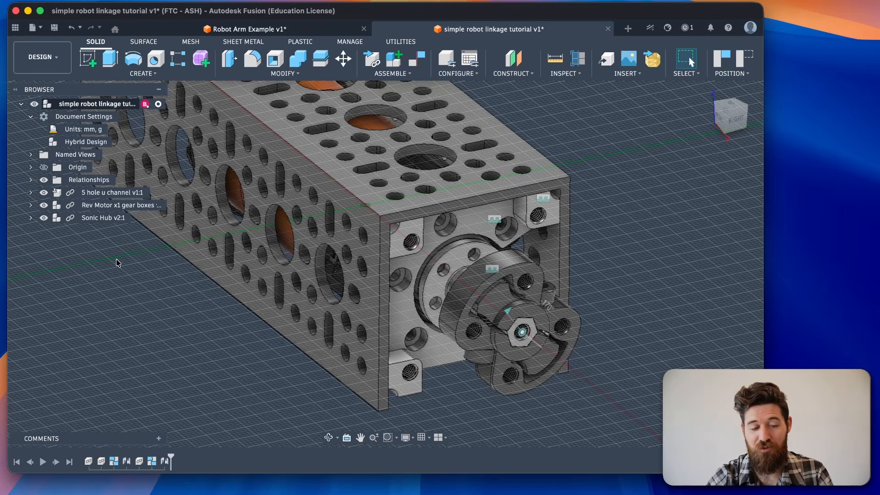
# - Rename the rigid joint between the motor and the u channel as motor-uchannel
pyautogui.click(31, 180)
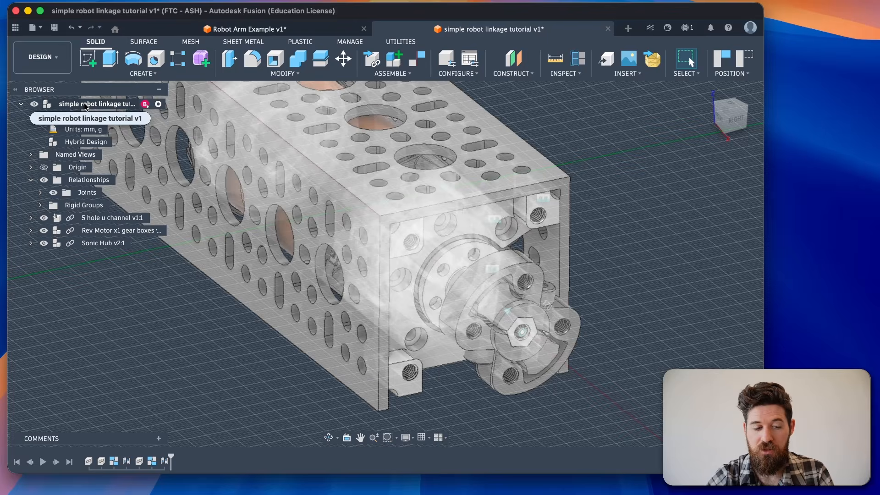
pyautogui.click(40, 193)
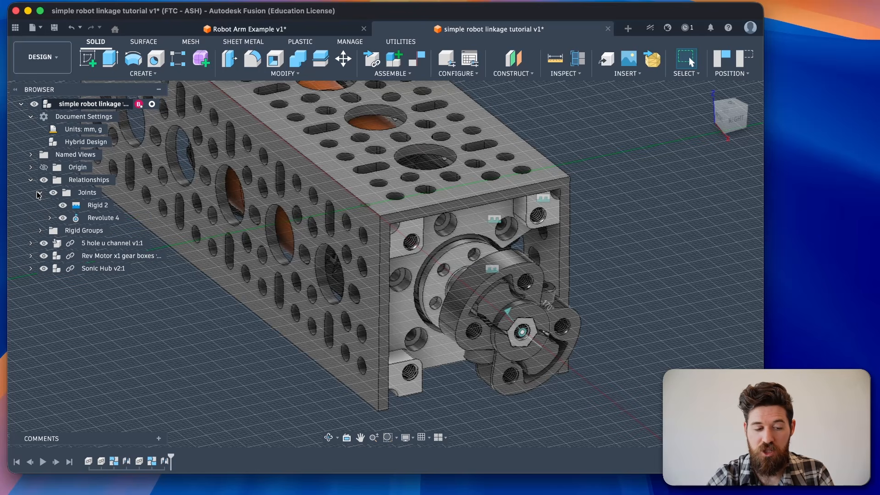
pyautogui.click(97, 207)
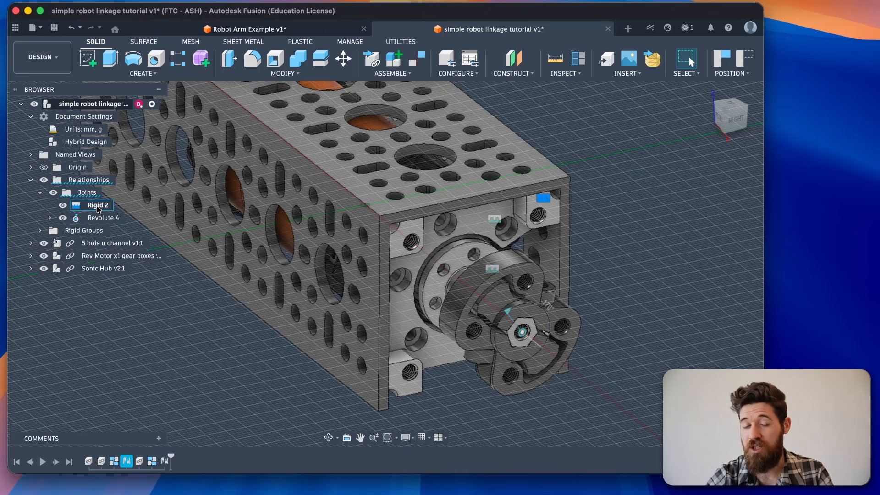
pyautogui.rightClick(97, 210)
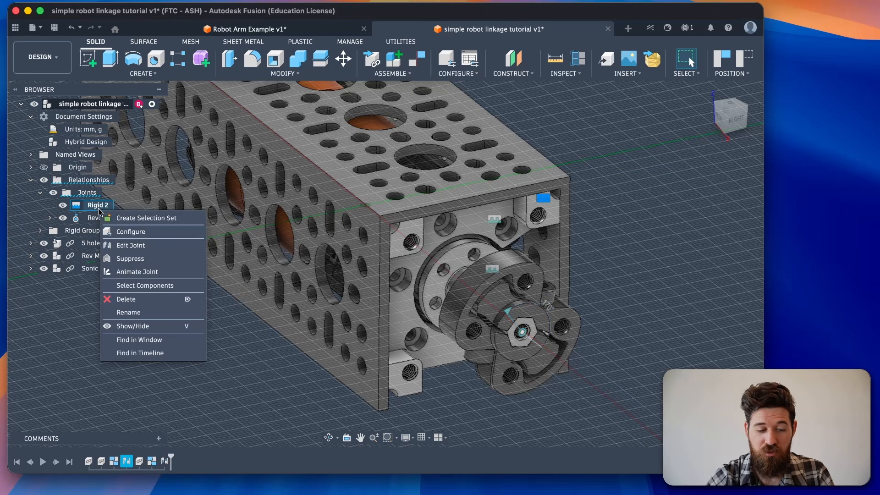
pyautogui.click(137, 313)
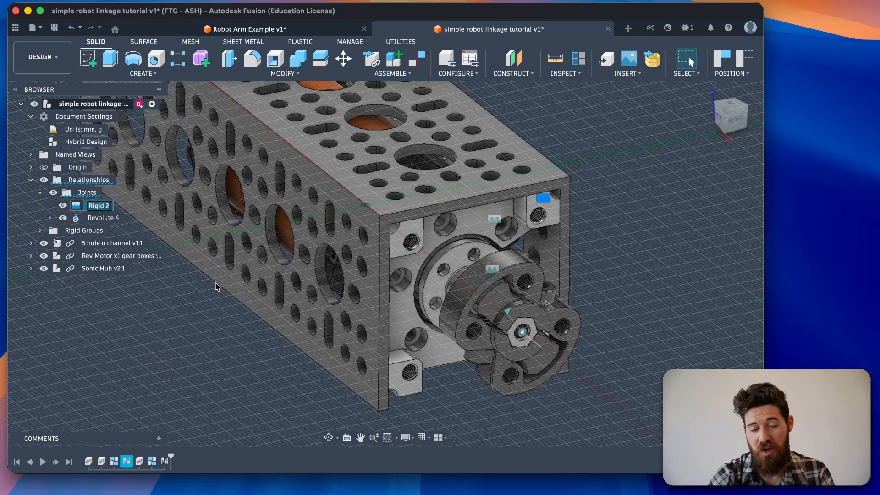
pyautogui.write('motor-')
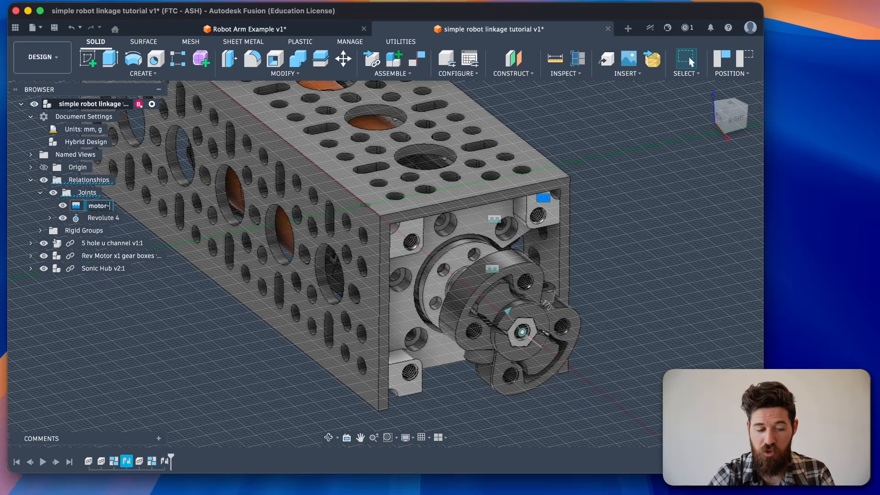
pyautogui.write('uchannel')
pyautogui.press('Return')
# - Rename the revolute joint between the Sonic Hub and the motor as sonic-motor
pyautogui.click(110, 219)
pyautogui.rightClick(110, 219)
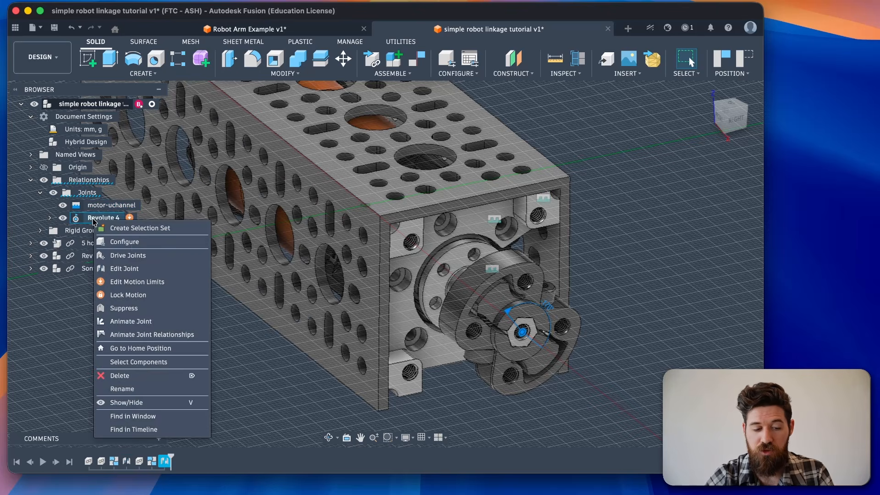
pyautogui.click(139, 389)
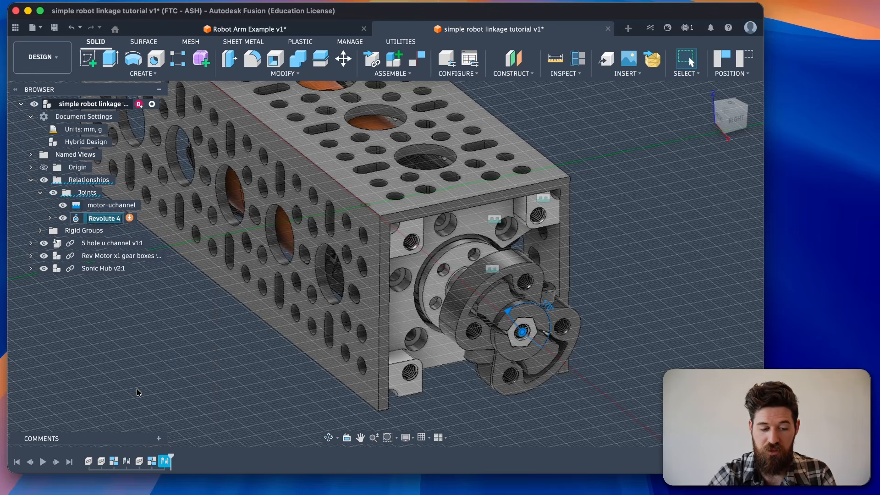
pyautogui.write('R')
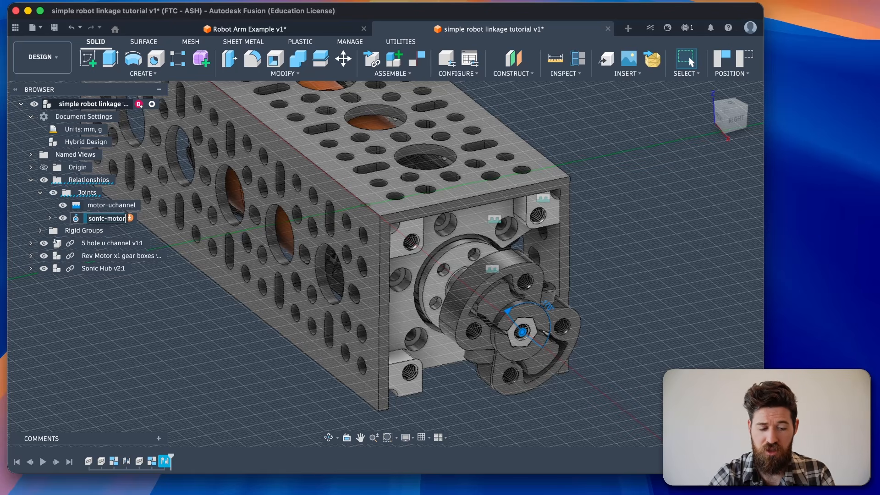
pyautogui.press('Return')
# - Open the motion limits of the sonic-motor joint's rotation, turn off its rest angle, and accept
pyautogui.moveTo(351, 273); pyautogui.dragTo(327, 250, button='middle')
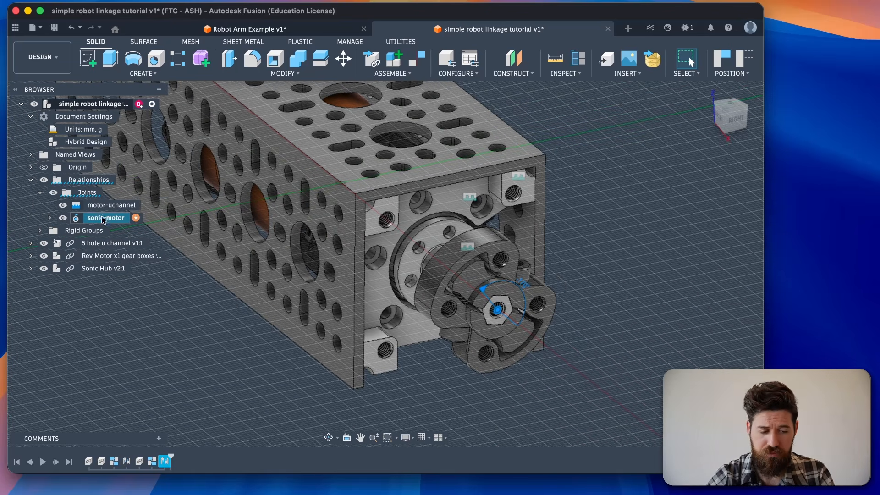
pyautogui.click(49, 217)
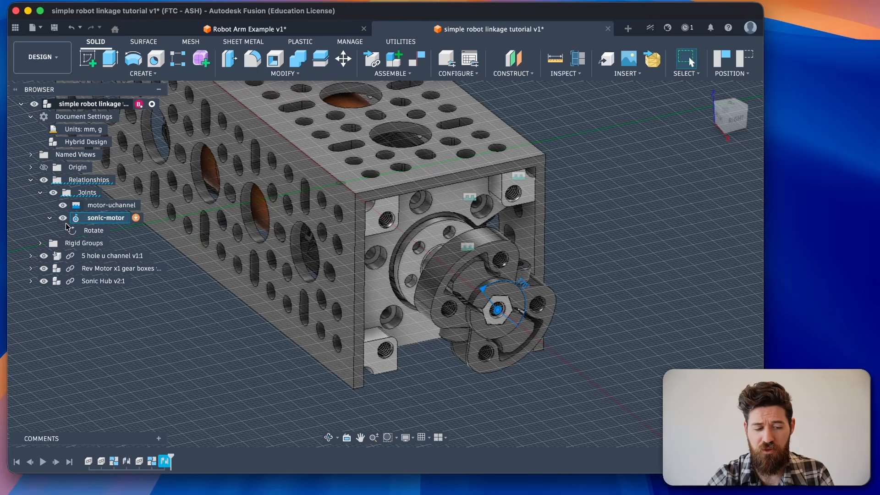
pyautogui.click(129, 231)
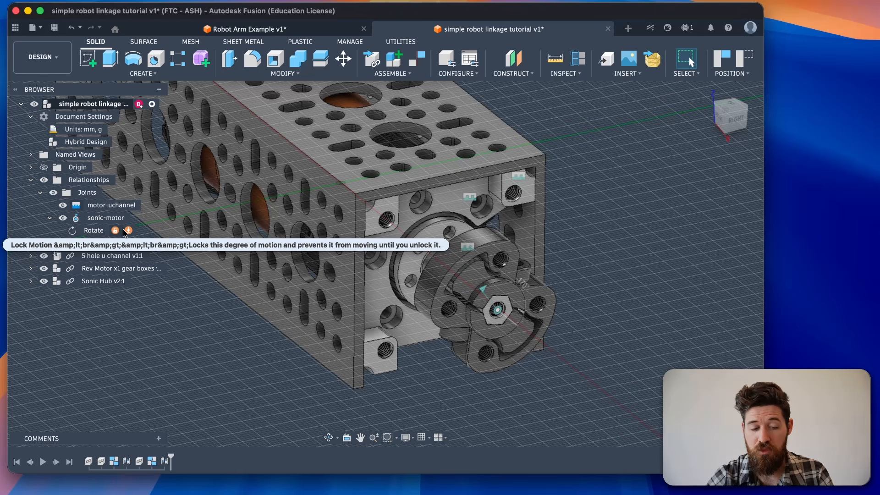
pyautogui.click(129, 230)
pyautogui.click(693, 232)
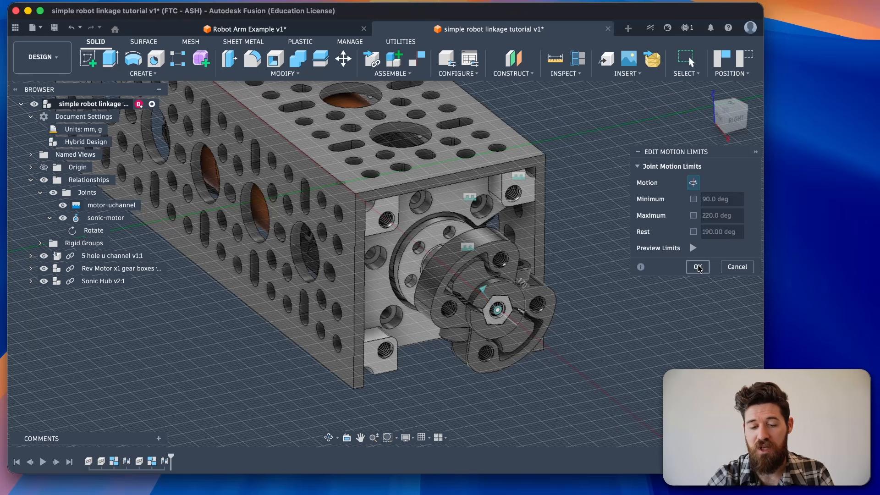
pyautogui.click(697, 267)
# - Turn on the rest position of the sonic-motor joint and set it to 225 deg so the hub sits upright
pyautogui.moveTo(539, 297); pyautogui.dragTo(520, 308, button='middle')
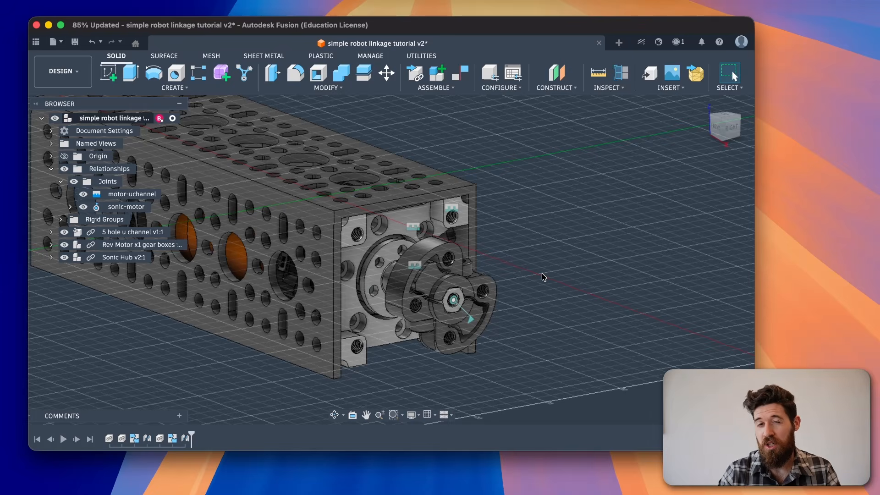
pyautogui.moveTo(504, 290); pyautogui.dragTo(482, 284, button='middle')
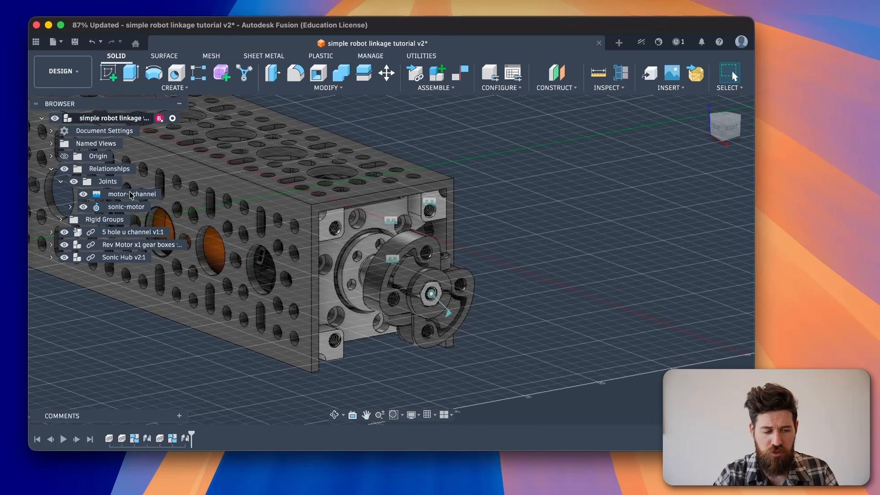
pyautogui.click(135, 207)
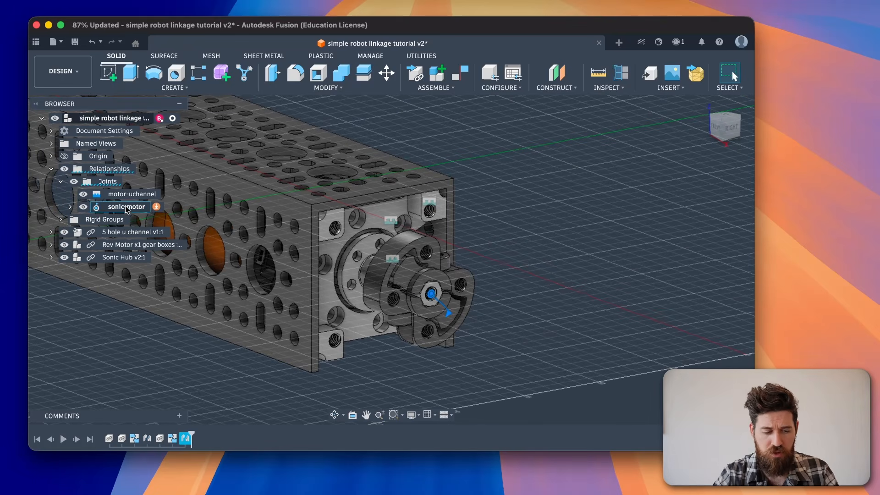
pyautogui.click(156, 207)
pyautogui.click(684, 239)
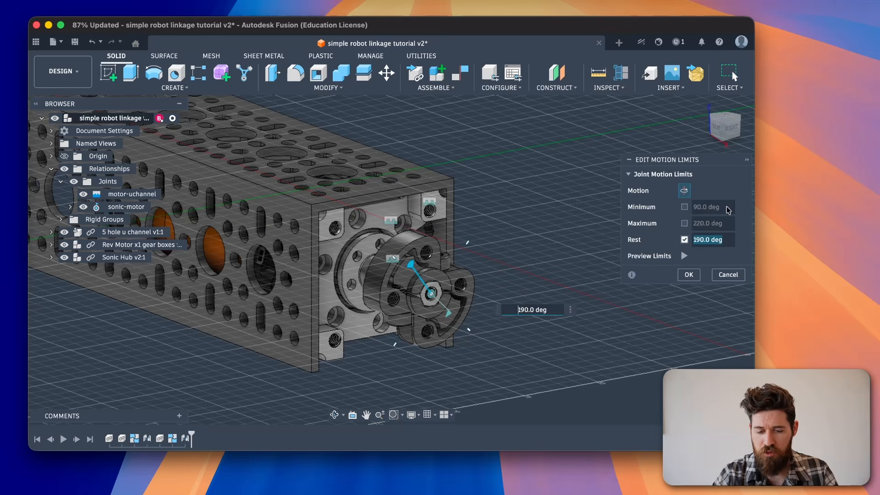
pyautogui.click(730, 126)
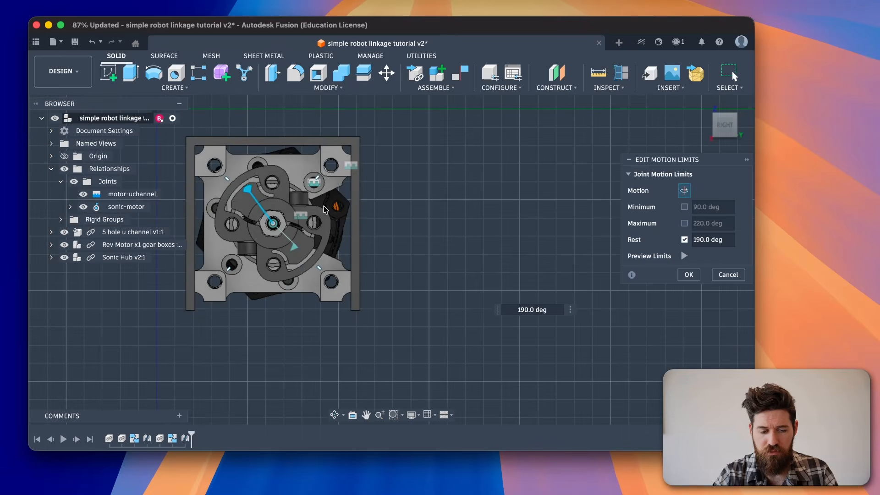
pyautogui.hscroll(-3, 323, 210)
pyautogui.scroll(3, 362, 219)
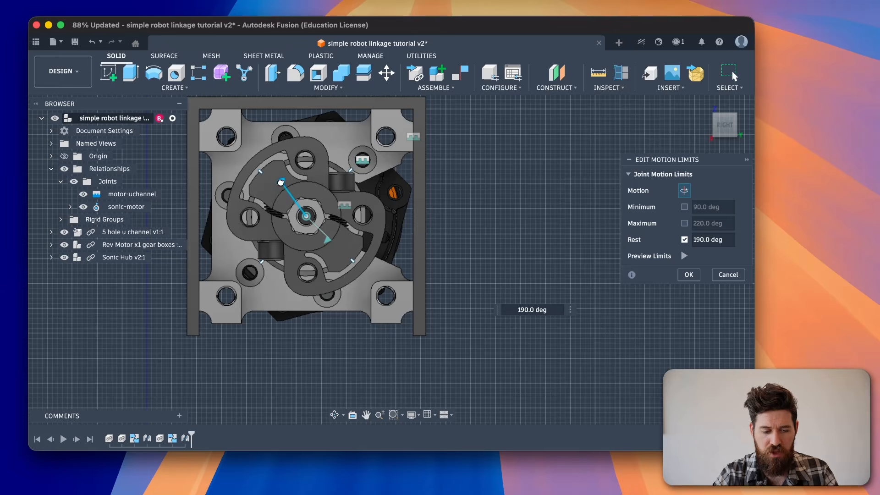
pyautogui.moveTo(280, 182); pyautogui.dragTo(305, 174)
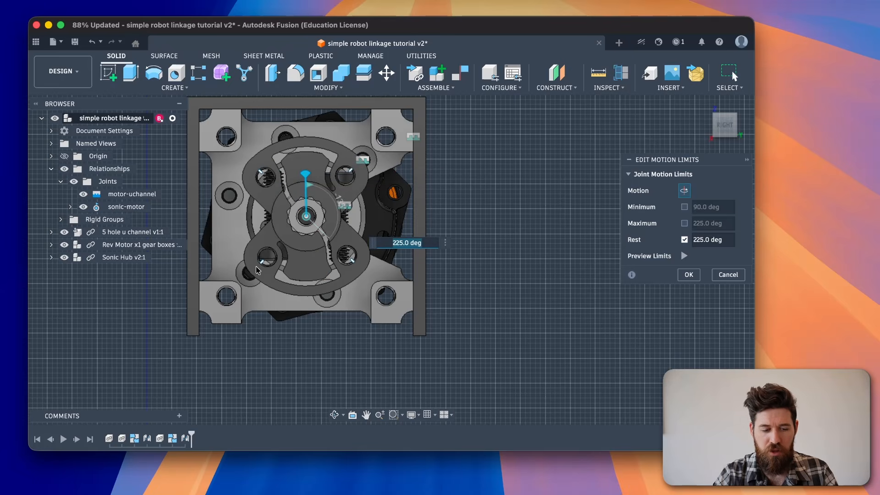
pyautogui.click(689, 274)
# - Create an active internal component named linkage 1 under the top-level assembly
pyautogui.moveTo(439, 249); pyautogui.dragTo(492, 202)
pyautogui.click(698, 72)
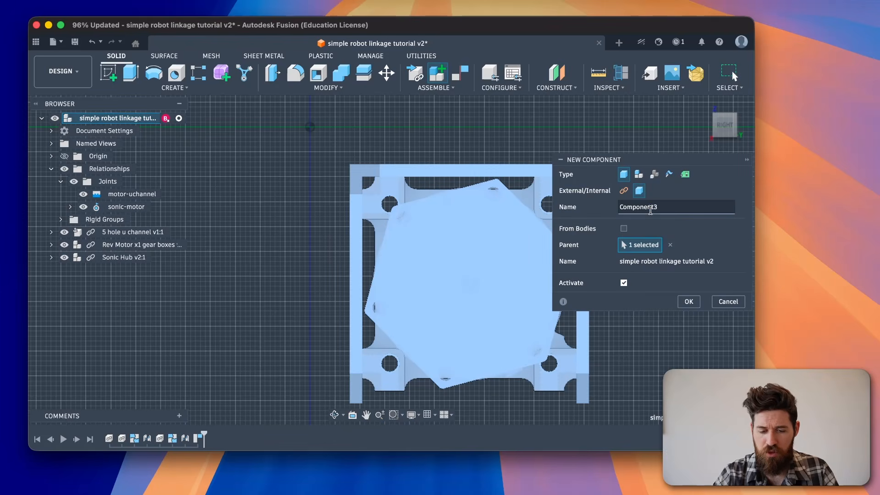
pyautogui.write('linkage')
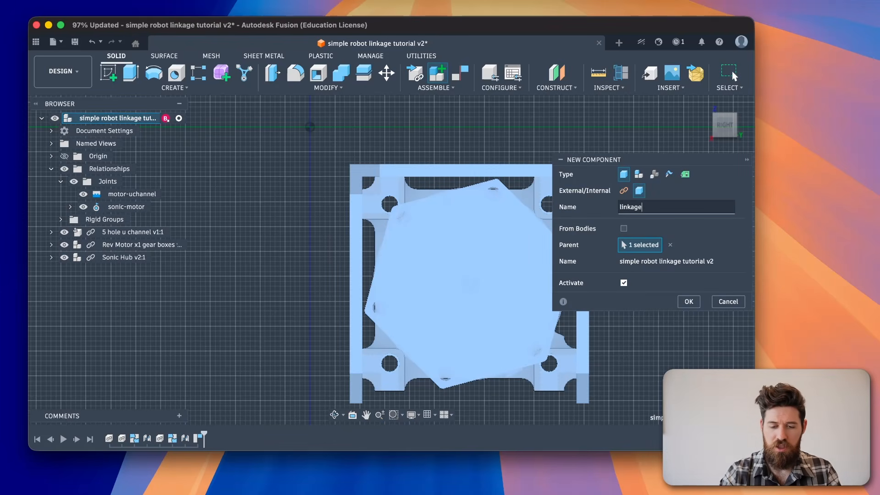
pyautogui.write(' 1')
pyautogui.press('Return')
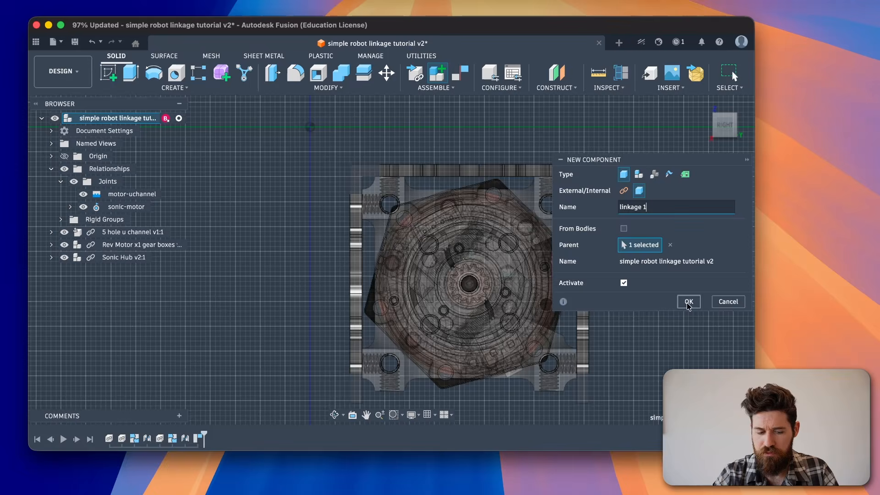
# - Start a sketch in linkage 1 on the front face of the Sonic Hub
pyautogui.scroll(-1, 303, 300)
pyautogui.hscroll(1, 303, 301)
pyautogui.click(110, 72)
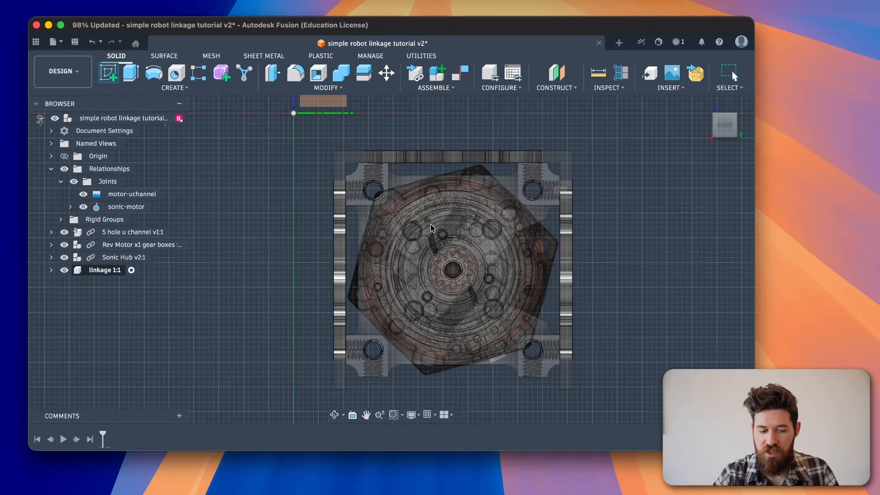
pyautogui.click(490, 249)
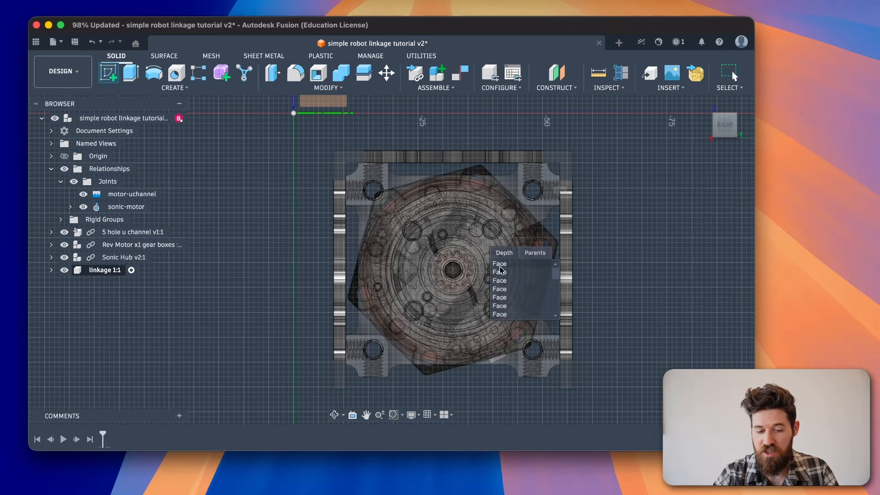
pyautogui.click(499, 265)
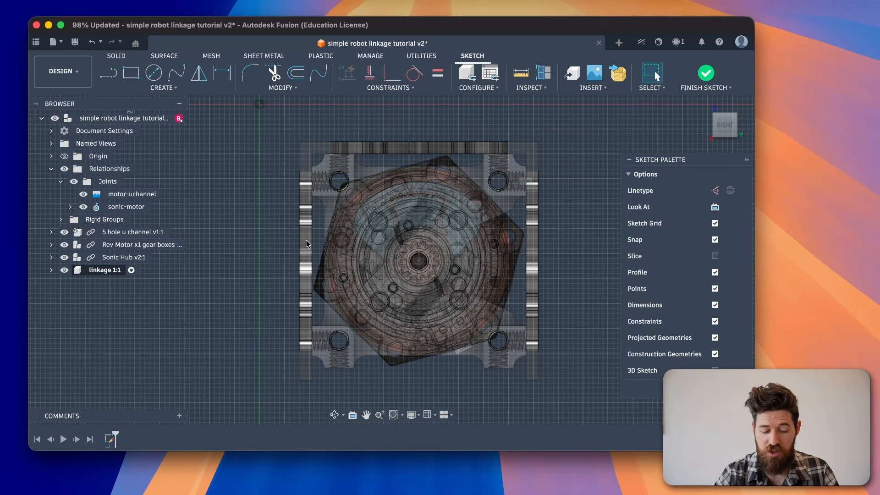
# - Project the Sonic Hub's upper, lower and central faces into the sketch with projection link on, and isolate linkage 1
pyautogui.press('p')
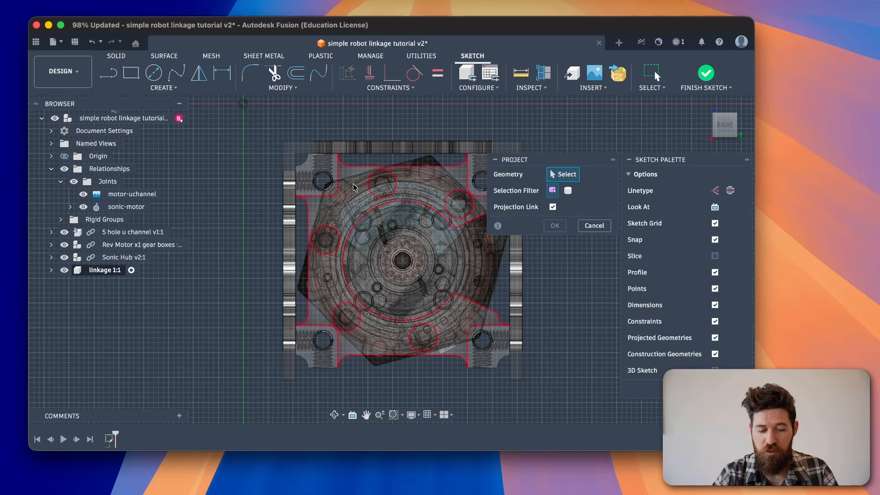
pyautogui.click(362, 233)
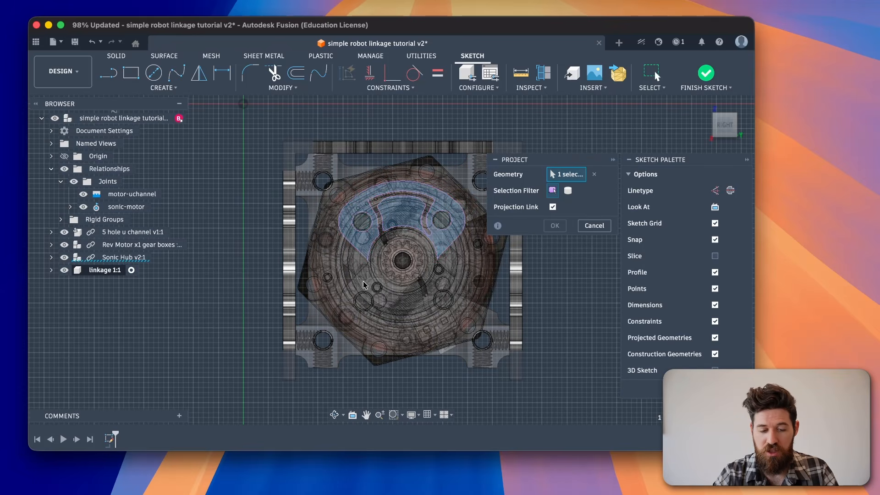
pyautogui.click(354, 305)
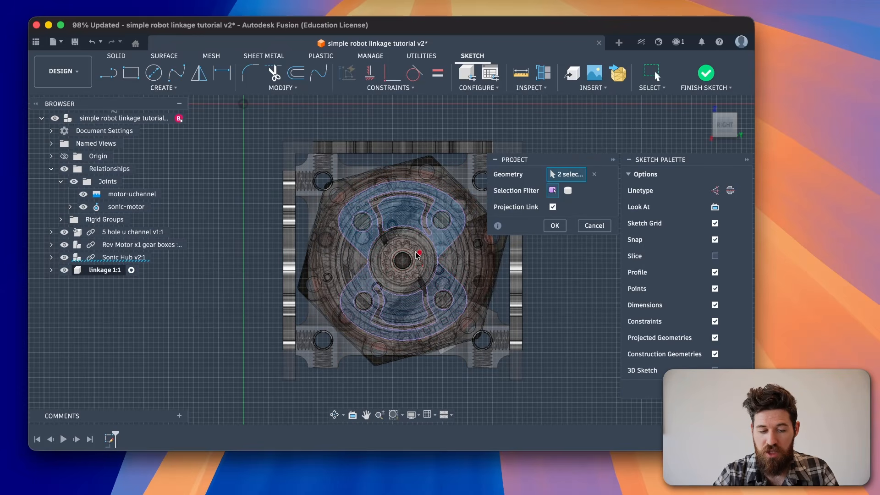
pyautogui.click(415, 255)
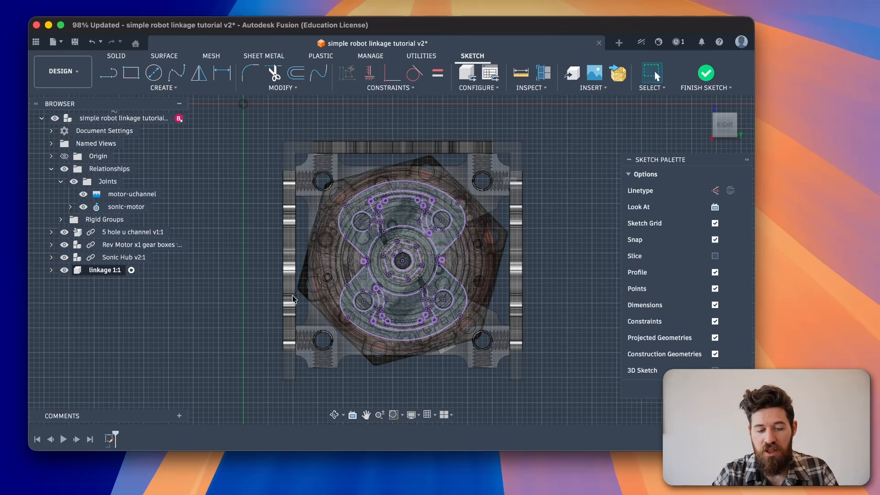
pyautogui.rightClick(108, 272)
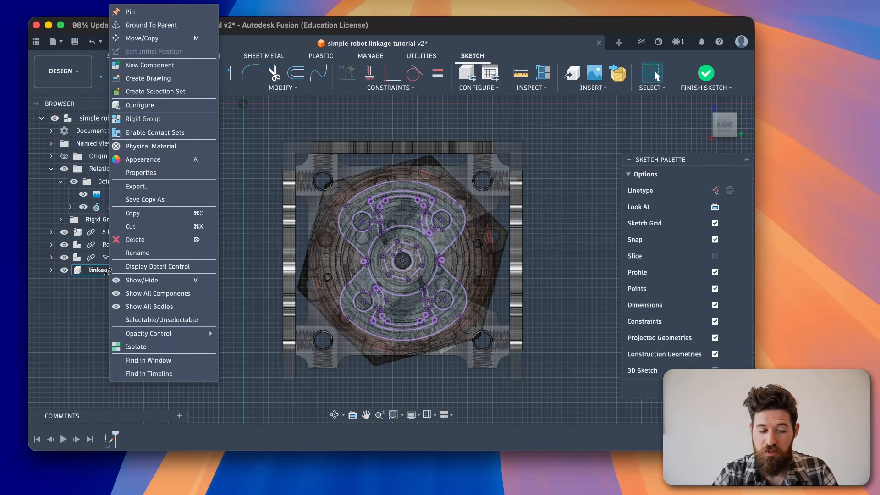
pyautogui.click(136, 347)
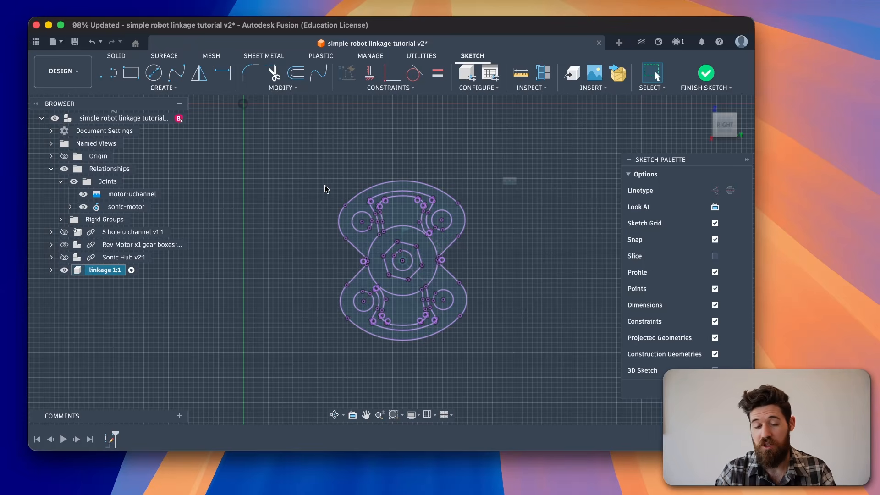
# - Sketch an upright two-point rectangle about 42 mm wide that encloses the projected hub outline near its lower end
pyautogui.scroll(-5, 353, 208)
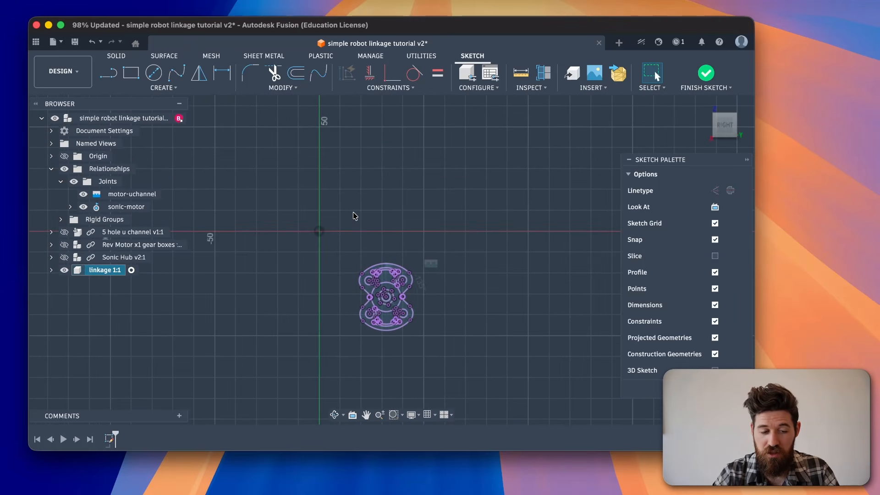
pyautogui.click(131, 73)
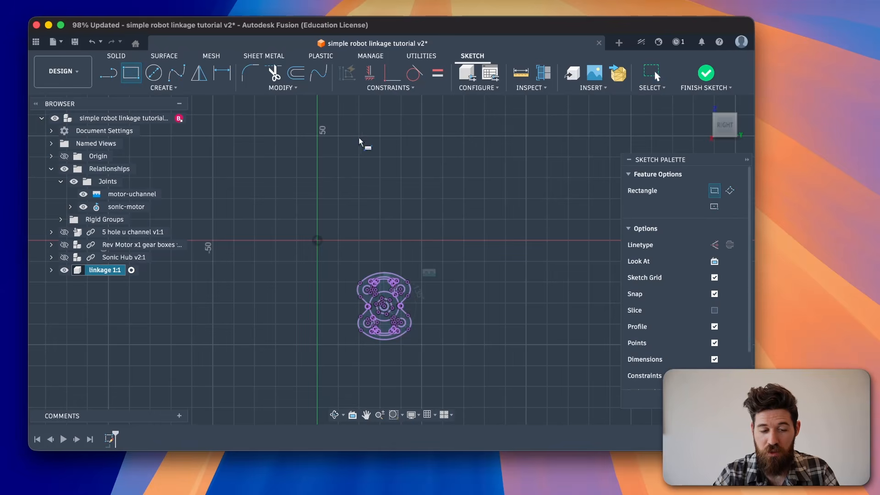
pyautogui.click(345, 122)
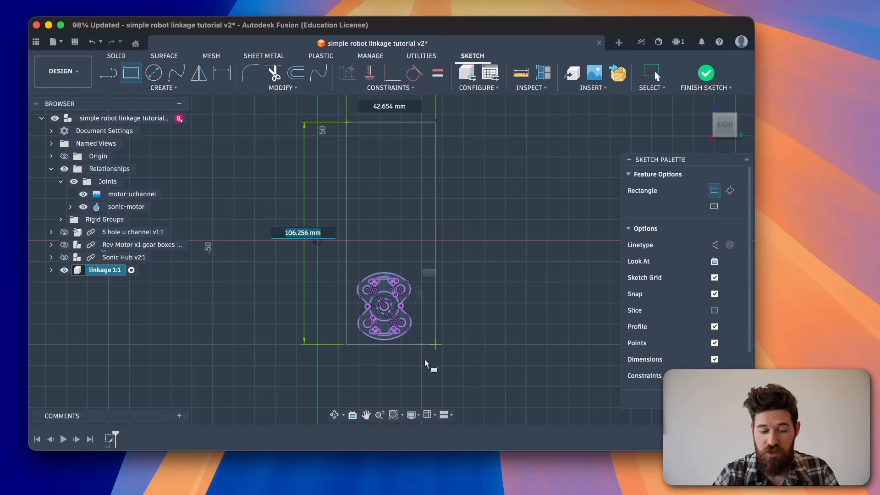
pyautogui.click(424, 282)
pyautogui.scroll(3, 395, 271)
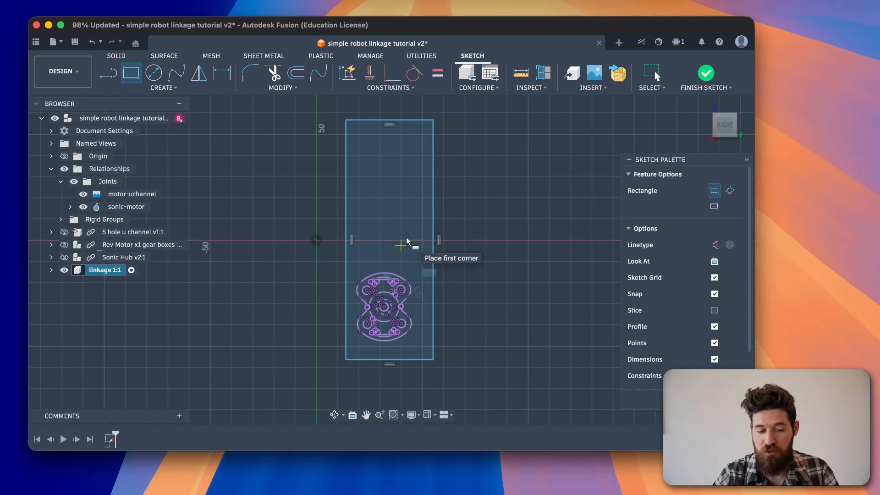
pyautogui.scroll(-3, 394, 236)
pyautogui.press('Escape')
# - Sketch a circle about 12.4 mm in diameter centred near the rectangle's upper end, dismiss the update notice and finish the sketch
pyautogui.scroll(10, 365, 287)
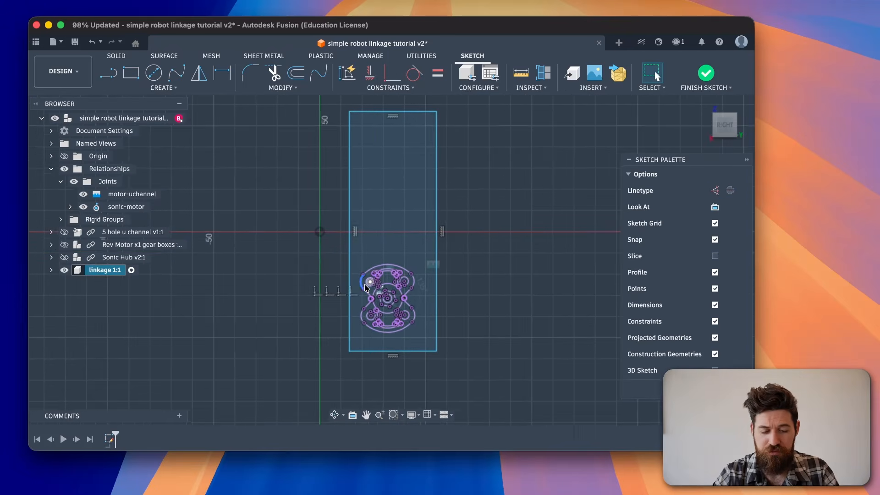
pyautogui.scroll(3, 426, 227)
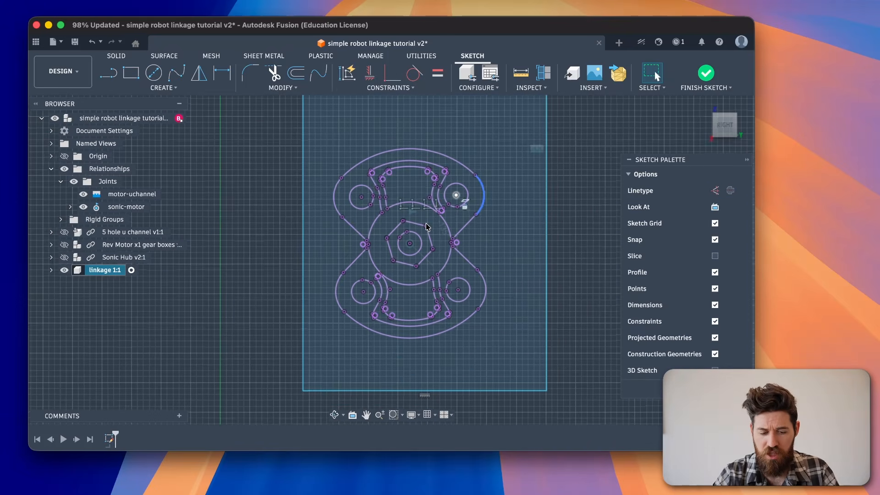
pyautogui.moveTo(280, 235); pyautogui.dragTo(281, 236)
pyautogui.scroll(-2, 368, 203)
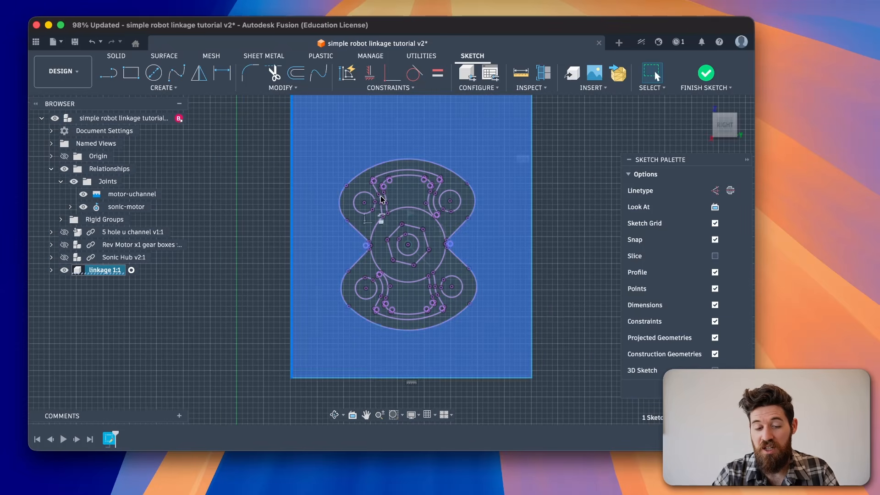
pyautogui.scroll(-5, 342, 174)
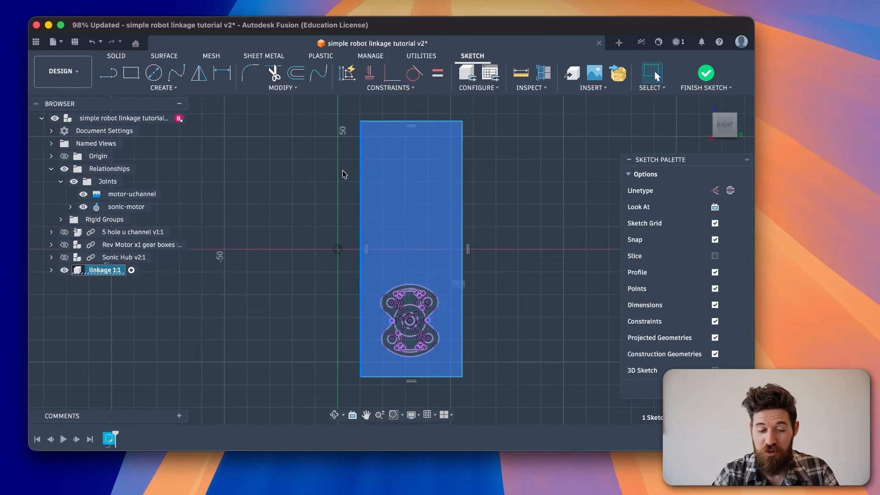
pyautogui.scroll(3, 414, 160)
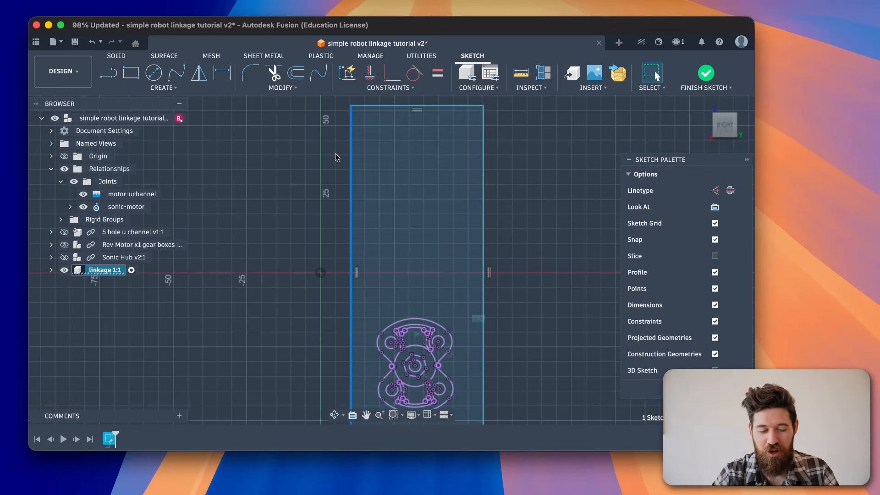
pyautogui.click(154, 73)
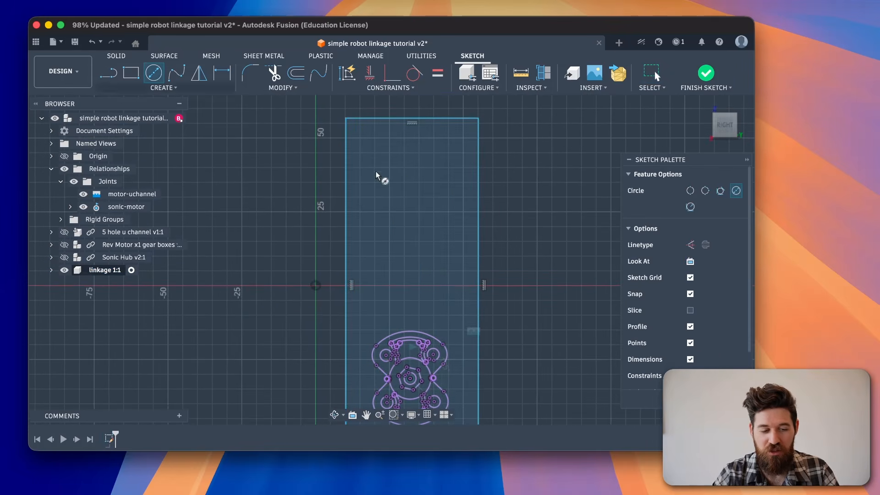
pyautogui.click(411, 173)
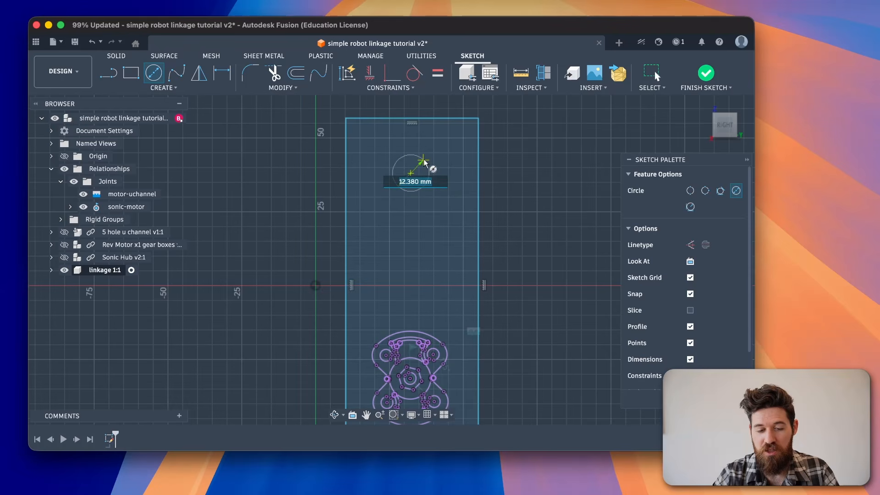
pyautogui.click(424, 161)
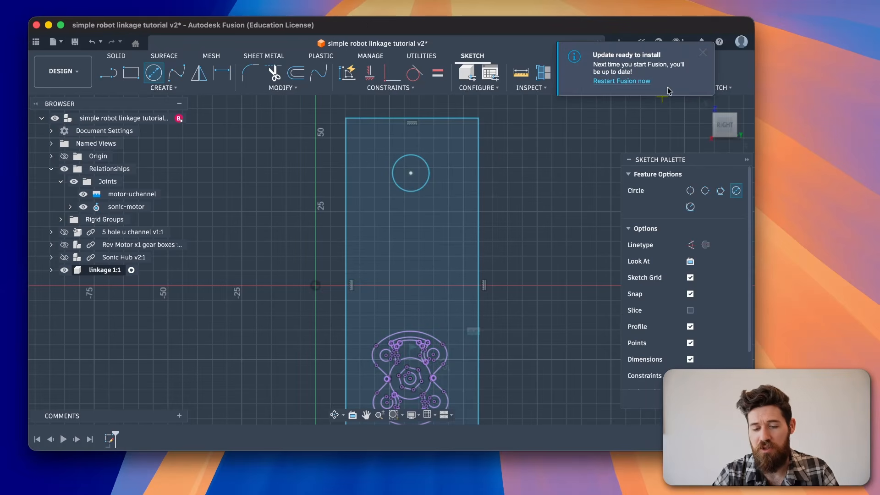
pyautogui.click(702, 51)
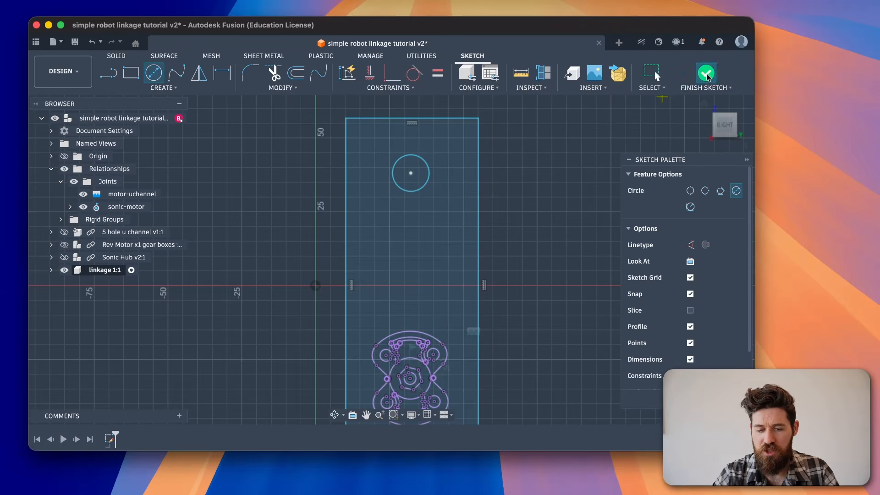
pyautogui.press('Escape')
# - Extrude the rectangle and hub profiles 4 mm as a new body, leaving out the large circle, four bolt holes and central hex
pyautogui.scroll(-2, 466, 223)
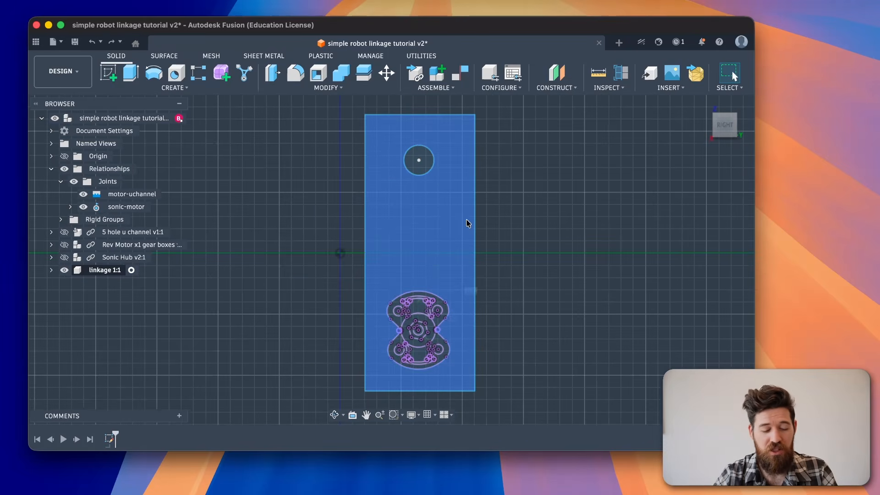
pyautogui.press('e')
pyautogui.click(420, 234)
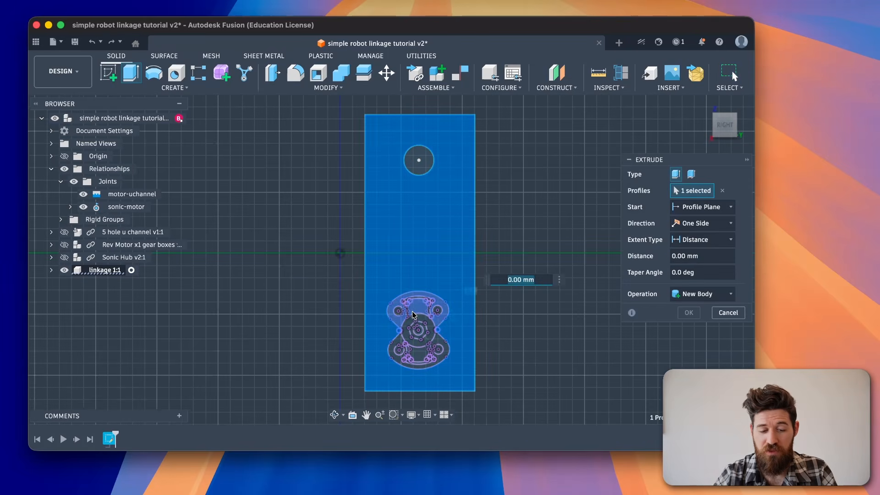
pyautogui.click(416, 323)
pyautogui.click(406, 333)
pyautogui.click(400, 342)
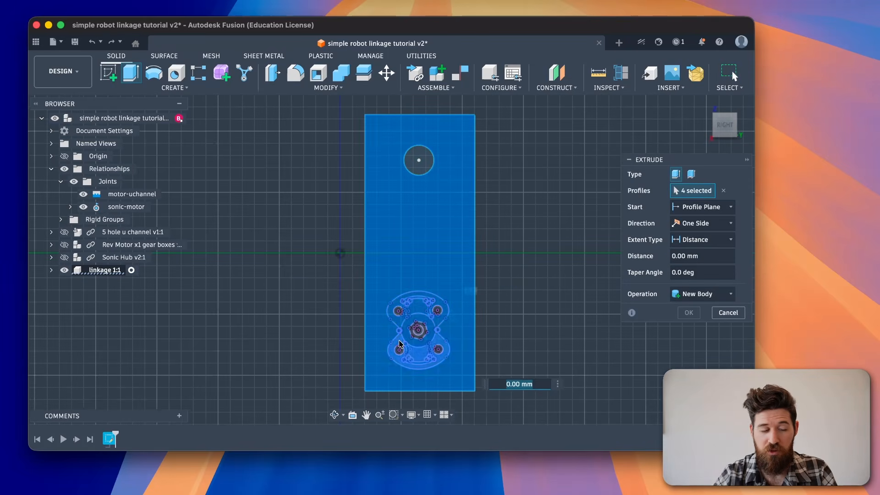
pyautogui.write('4')
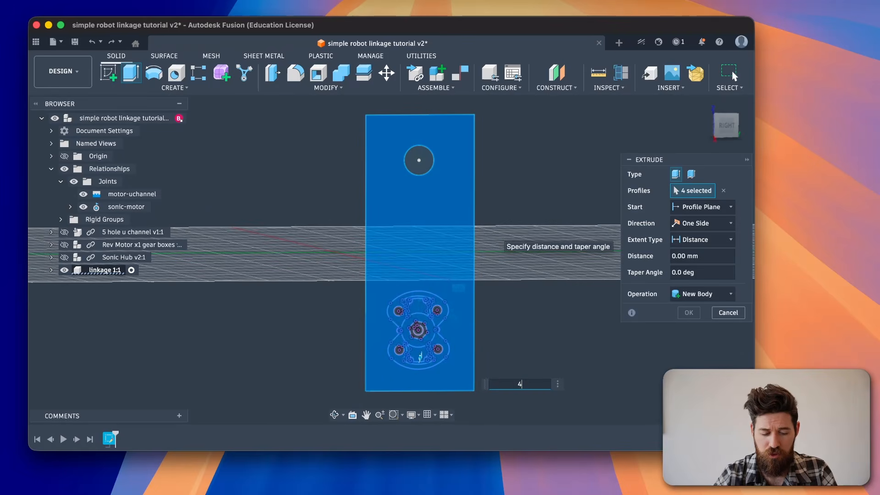
pyautogui.press('Return')
pyautogui.scroll(3, 410, 228)
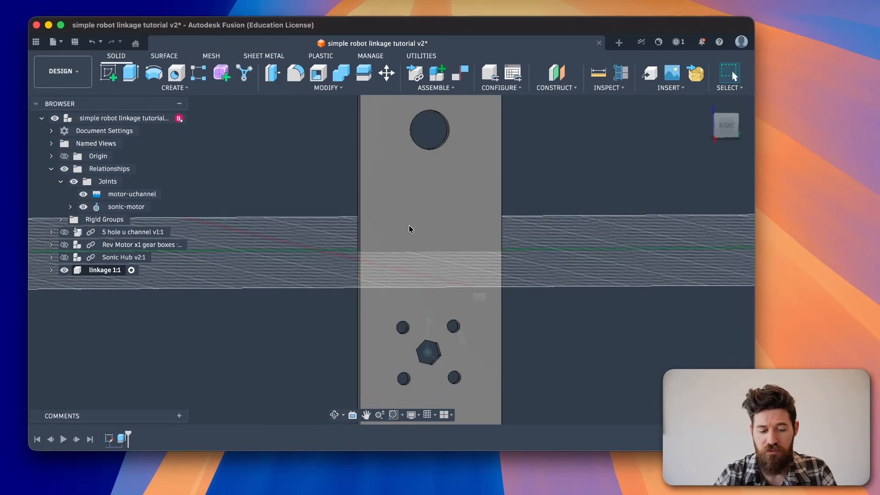
# - Unisolate linkage 1 and activate the top-level assembly
pyautogui.rightClick(112, 275)
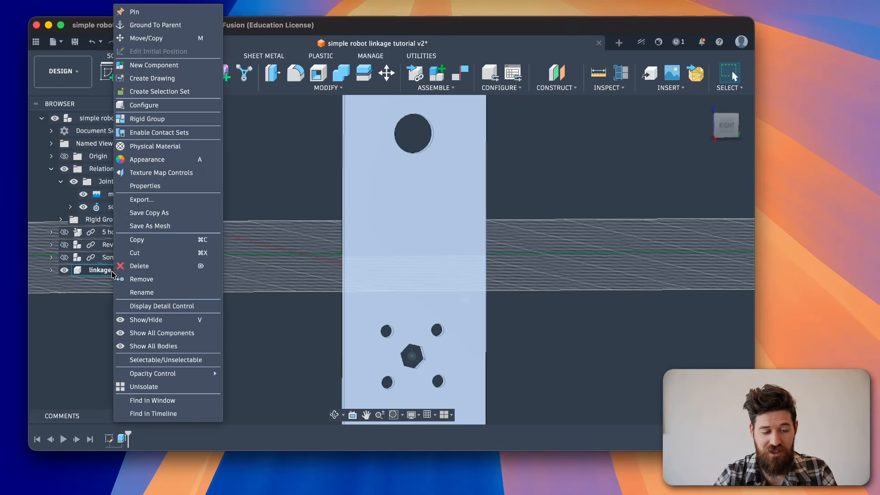
pyautogui.click(146, 388)
pyautogui.click(232, 344)
pyautogui.keyDown('shift'); pyautogui.hscroll(-10, 233, 343); pyautogui.keyUp('shift')
pyautogui.hscroll(5, 331, 177)
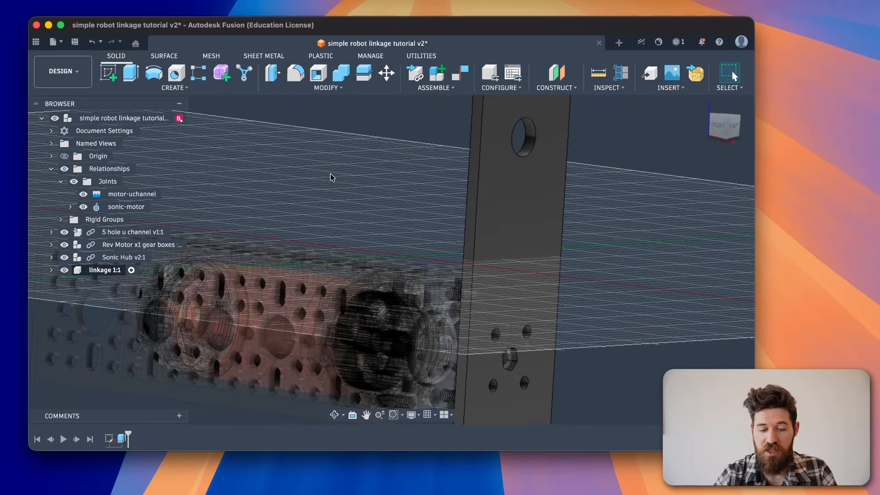
pyautogui.keyDown('shift'); pyautogui.hscroll(-5, 520, 365); pyautogui.keyUp('shift')
pyautogui.keyDown('shift'); pyautogui.hscroll(-5, 519, 364); pyautogui.keyUp('shift')
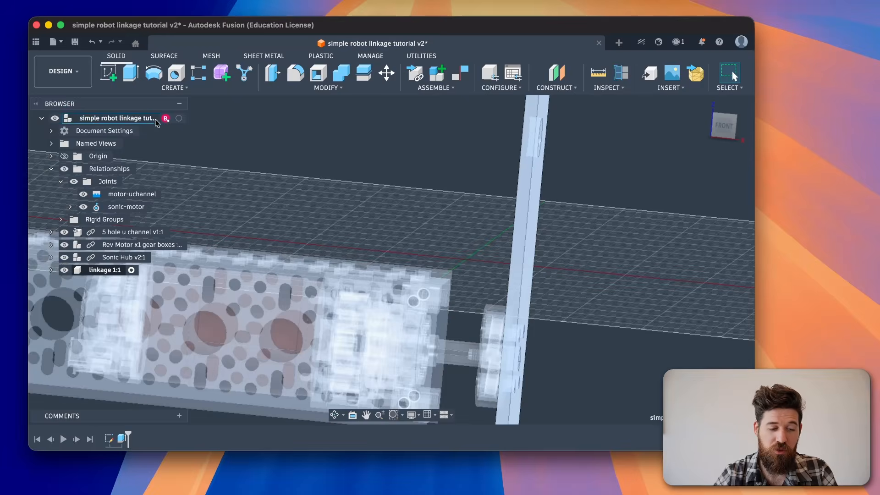
pyautogui.click(179, 118)
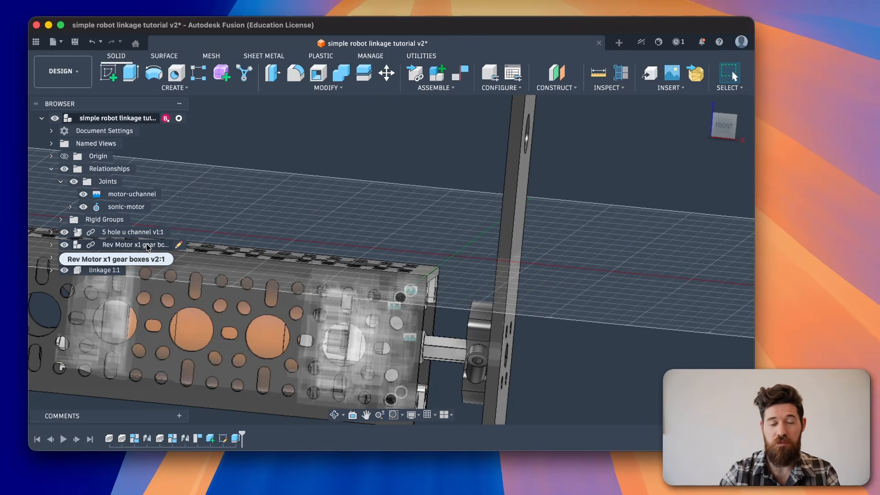
# - Create a Rigid as-built joint between linkage 1 and the Sonic Hub
pyautogui.keyDown('shift'); pyautogui.hscroll(10, 487, 281); pyautogui.keyUp('shift')
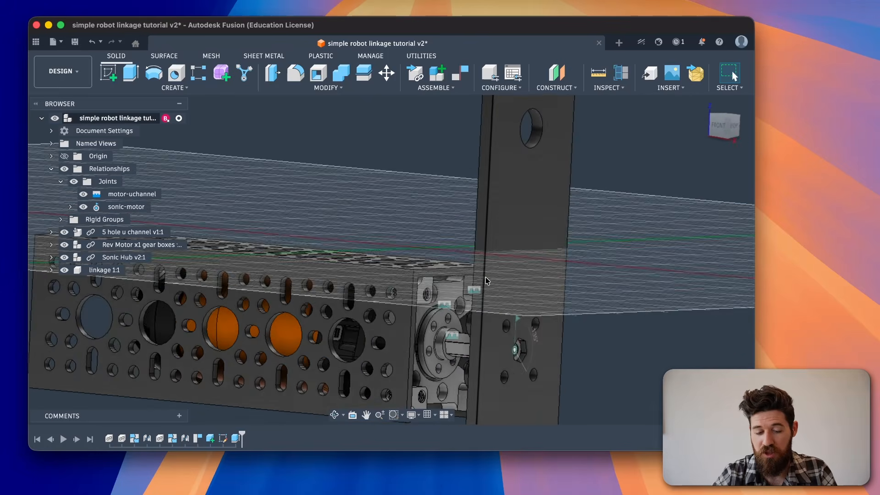
pyautogui.keyDown('shift'); pyautogui.scroll(-5, 487, 281); pyautogui.keyUp('shift')
pyautogui.scroll(-4, 545, 298)
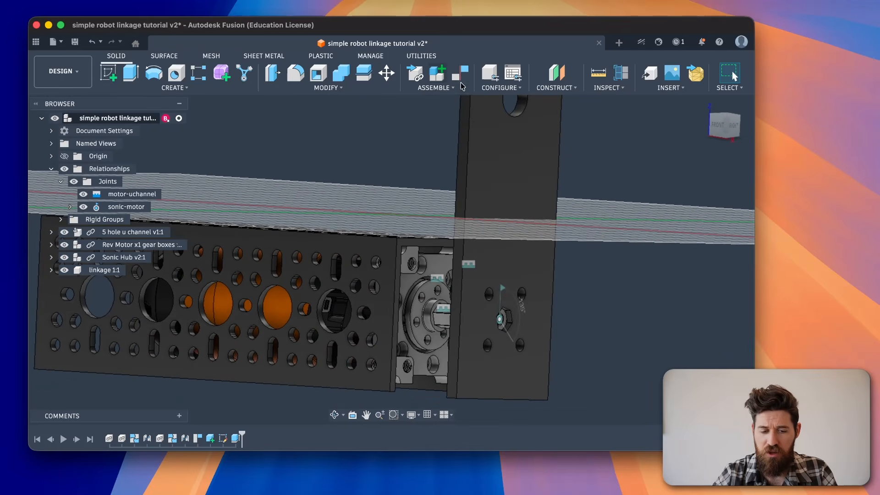
pyautogui.click(443, 88)
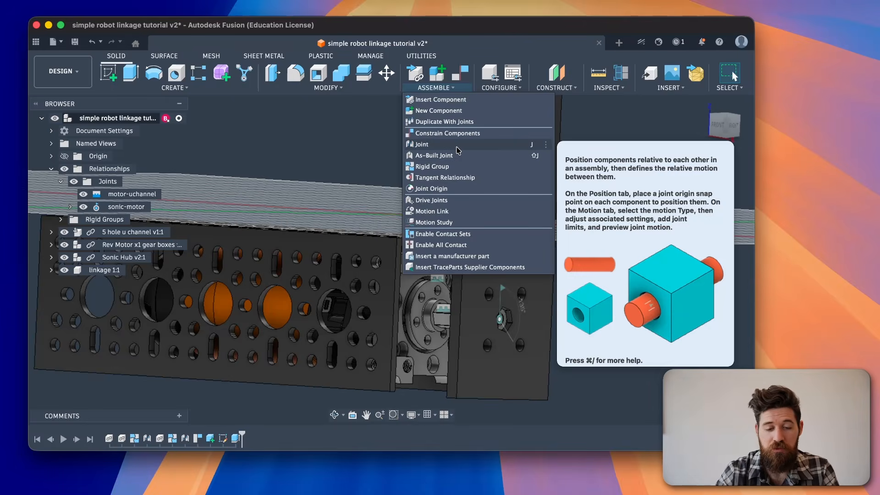
pyautogui.click(458, 156)
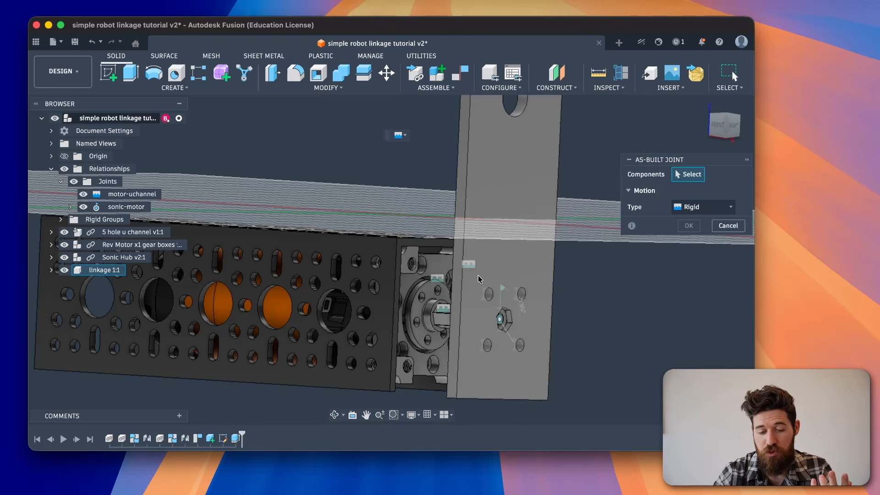
pyautogui.click(477, 327)
pyautogui.keyDown('shift'); pyautogui.moveTo(477, 328); pyautogui.dragTo(439, 312, button='middle'); pyautogui.keyUp('shift')
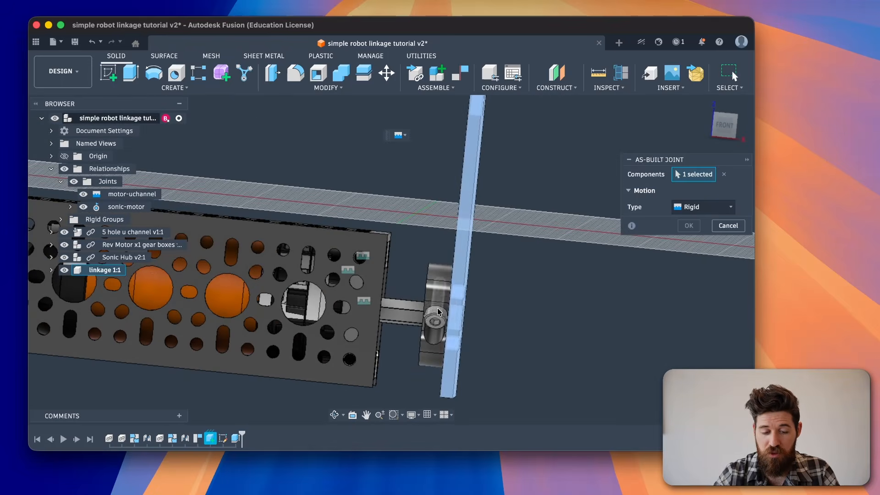
pyautogui.click(438, 312)
pyautogui.keyDown('shift'); pyautogui.moveTo(516, 290); pyautogui.dragTo(485, 313, button='middle'); pyautogui.keyUp('shift')
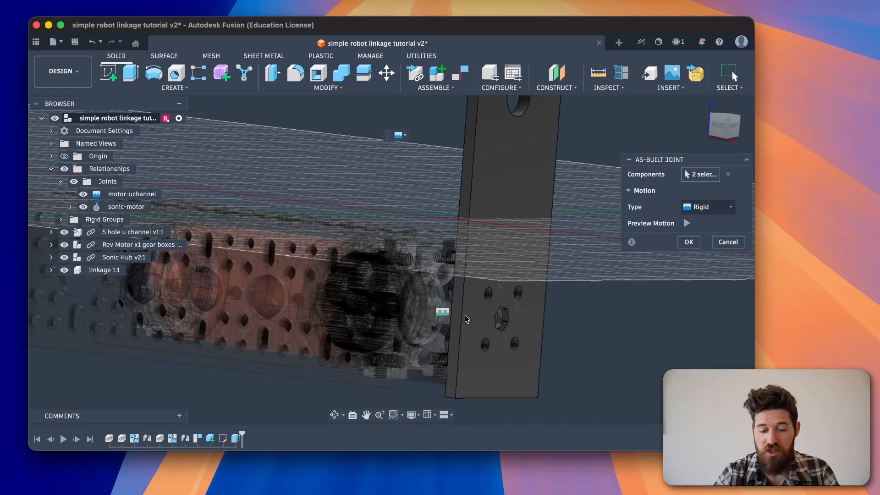
pyautogui.click(689, 242)
# - Swing linkage 1 around the motor shaft to check how it moves with the Sonic Hub
pyautogui.keyDown('shift'); pyautogui.moveTo(486, 298); pyautogui.dragTo(503, 282, button='middle'); pyautogui.keyUp('shift')
pyautogui.moveTo(418, 202); pyautogui.dragTo(403, 284)
pyautogui.keyDown('shift'); pyautogui.moveTo(403, 284); pyautogui.dragTo(499, 193, button='middle'); pyautogui.keyUp('shift')
pyautogui.moveTo(500, 193); pyautogui.dragTo(558, 199)
pyautogui.keyDown('shift'); pyautogui.moveTo(558, 198); pyautogui.dragTo(573, 221, button='middle'); pyautogui.keyUp('shift')
pyautogui.keyDown('shift'); pyautogui.moveTo(446, 232); pyautogui.dragTo(422, 205, button='middle'); pyautogui.keyUp('shift')
pyautogui.moveTo(300, 183); pyautogui.dragTo(295, 198, button='middle')
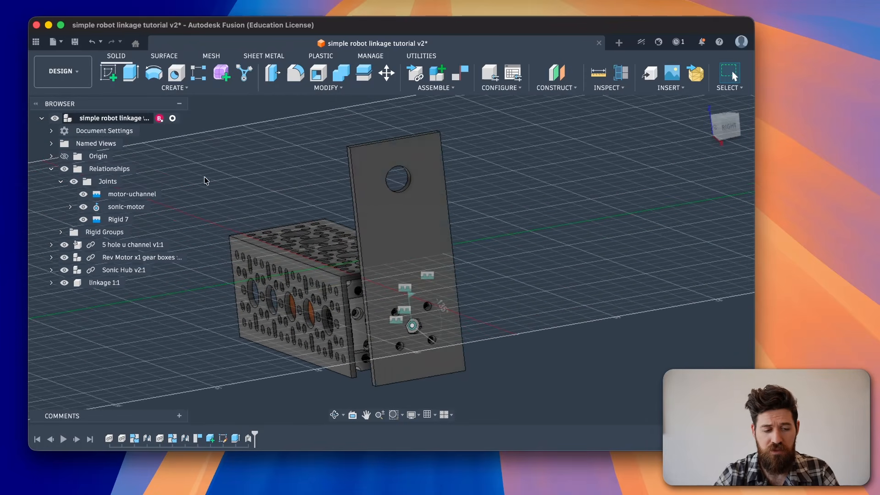
# - Create a new component named linkage2 under the top-level assembly
pyautogui.rightClick(98, 119)
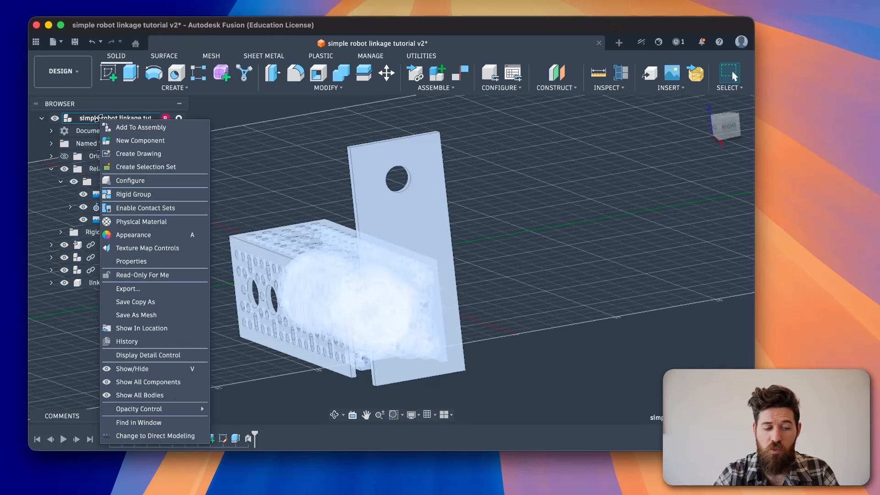
pyautogui.click(130, 140)
pyautogui.write('linkage2')
pyautogui.press('Return')
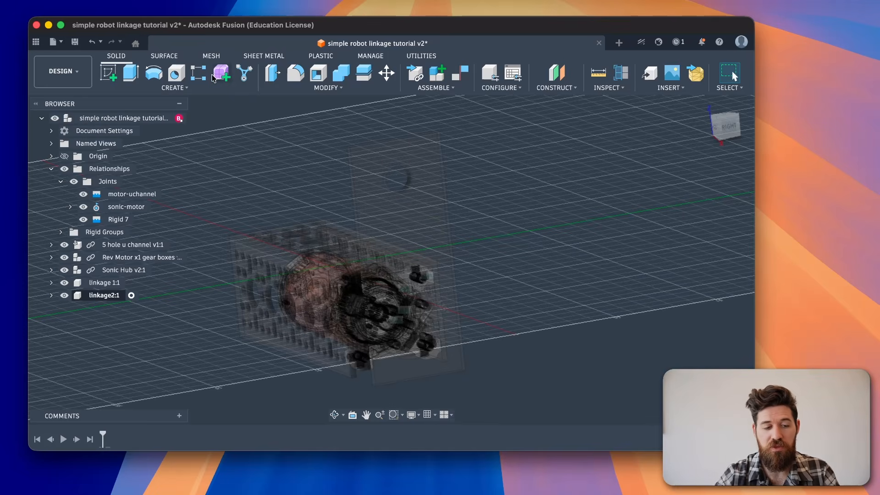
# - Sketch a two-point rectangle on linkage 1's front face, matching its width, enclosing its upper hole and extending above it, and finish the sketch
pyautogui.click(112, 74)
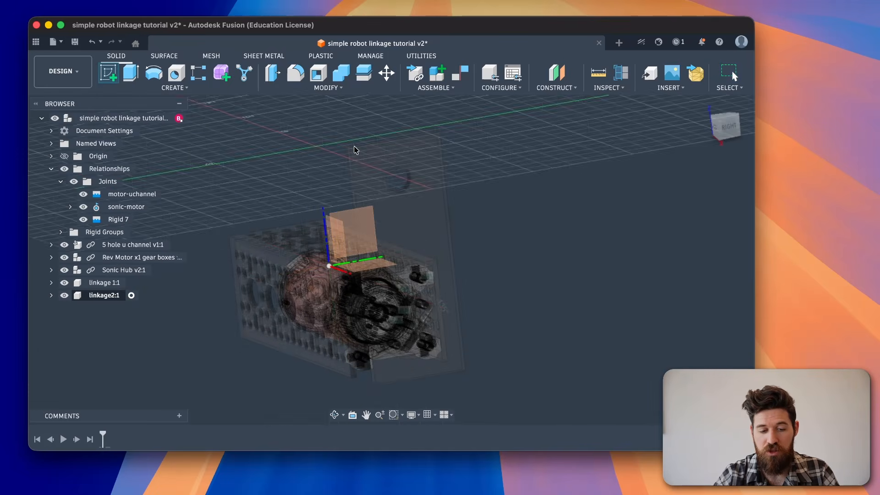
pyautogui.click(380, 161)
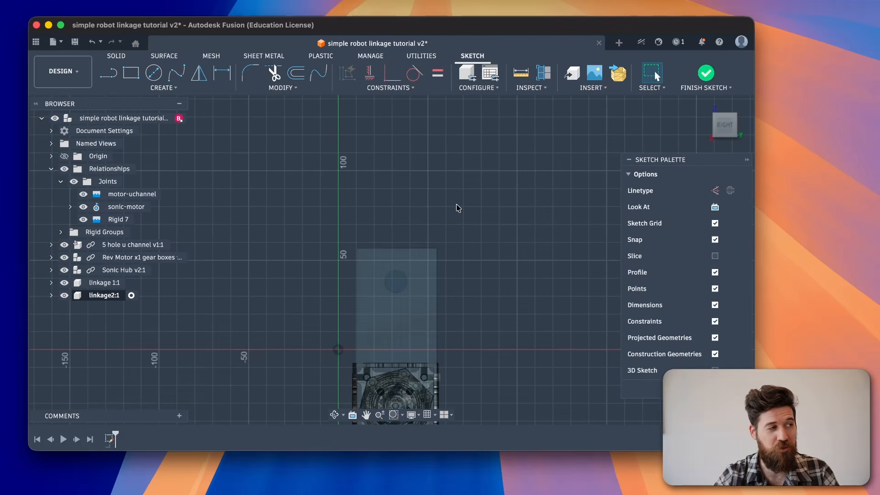
pyautogui.press('r')
pyautogui.click(357, 321)
pyautogui.click(437, 117)
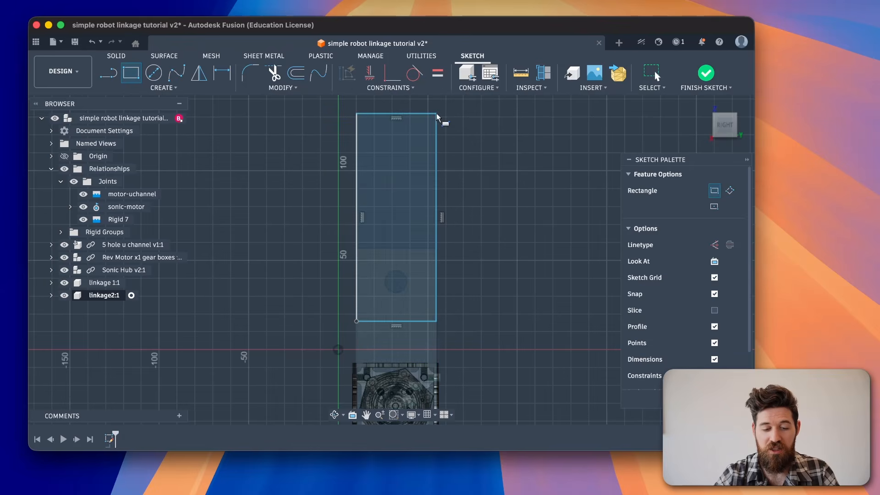
pyautogui.click(706, 73)
# - Extrude both rectangle profiles around the hole 4 mm as a new body and activate the top-level assembly
pyautogui.press('e')
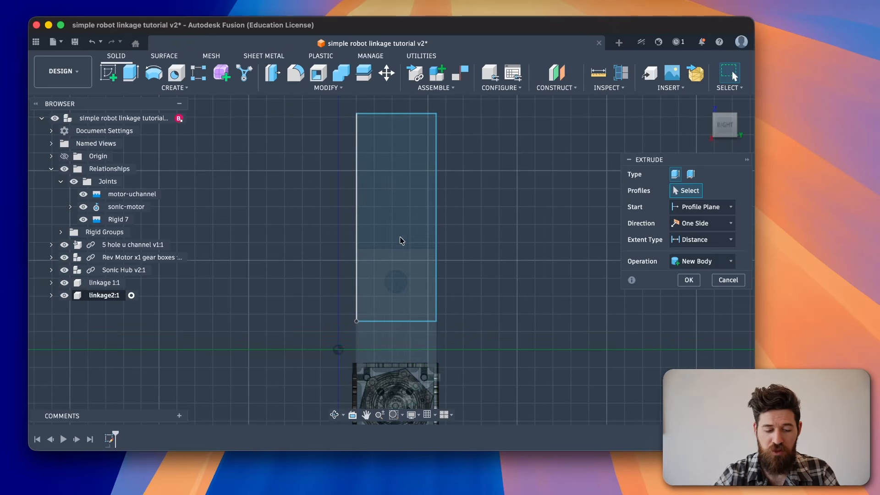
pyautogui.click(378, 200)
pyautogui.click(370, 277)
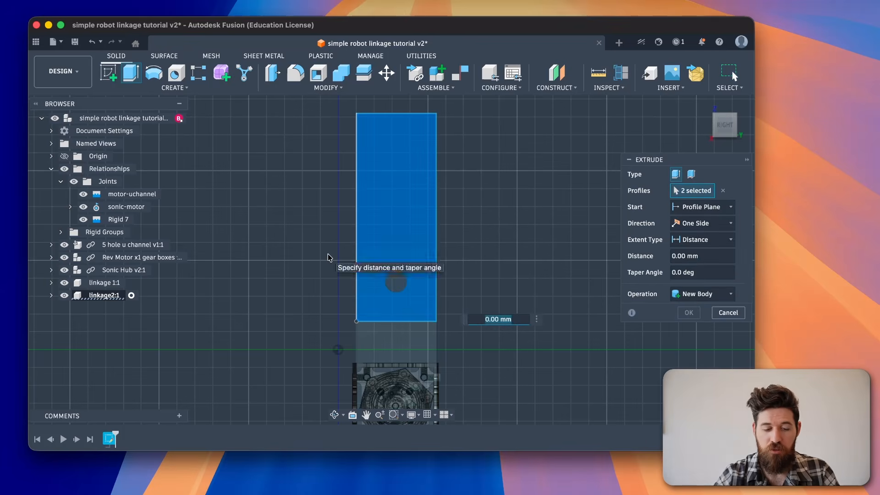
pyautogui.write('4')
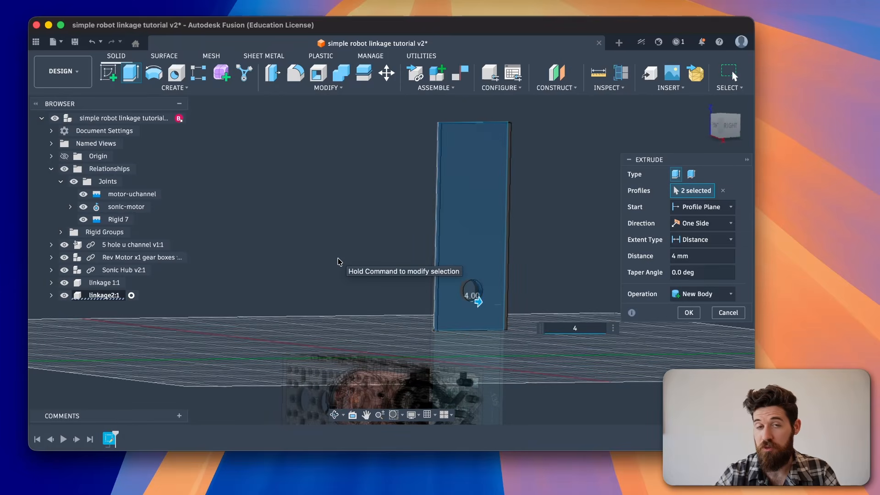
pyautogui.press('Return')
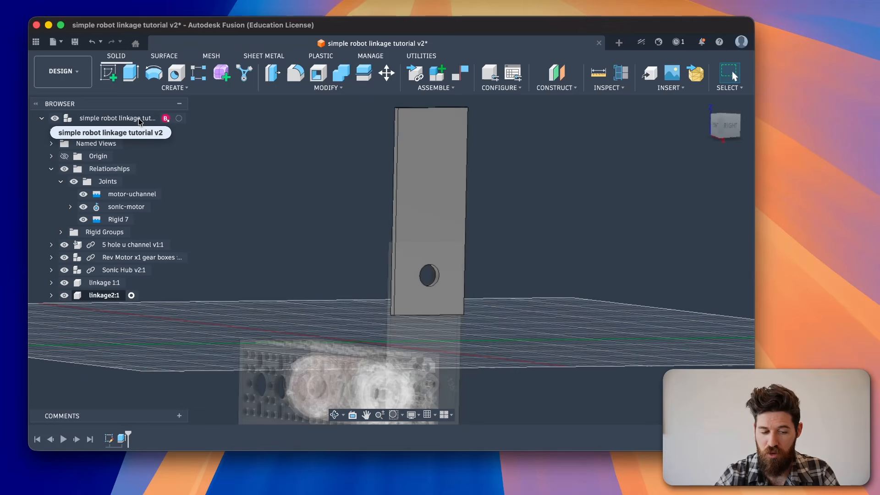
pyautogui.click(178, 118)
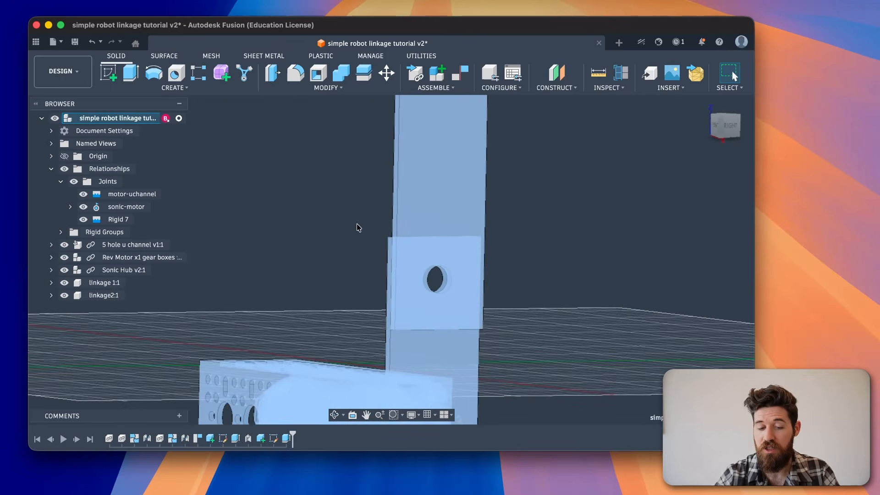
# - Create a revolute as-built joint between linkage2 and linkage 1 about the Z axis at their shared hole, and swing linkage2 to test it
pyautogui.click(357, 224)
pyautogui.hscroll(2, 357, 224)
pyautogui.keyDown('shift'); pyautogui.hscroll(-5, 315, 225); pyautogui.keyUp('shift')
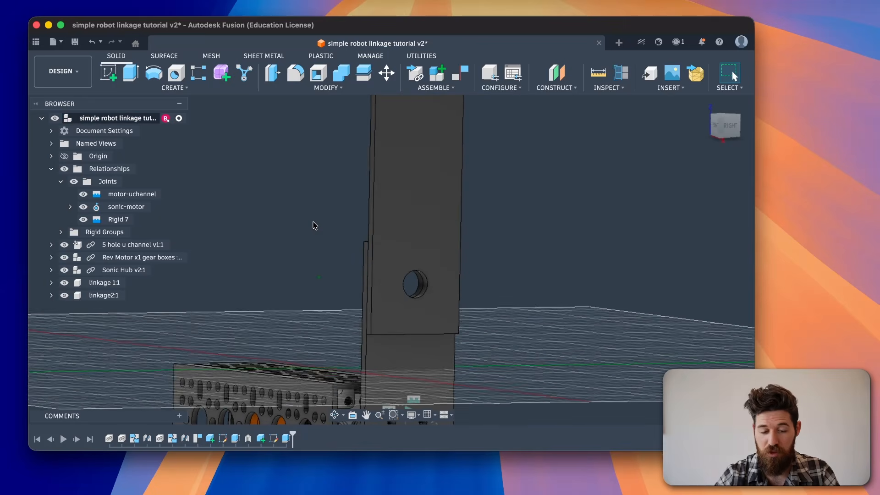
pyautogui.click(448, 87)
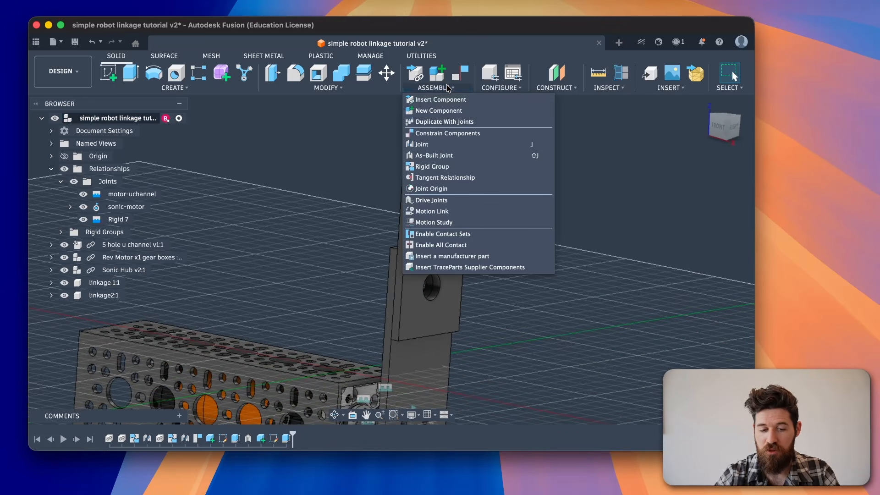
pyautogui.click(452, 156)
pyautogui.click(439, 198)
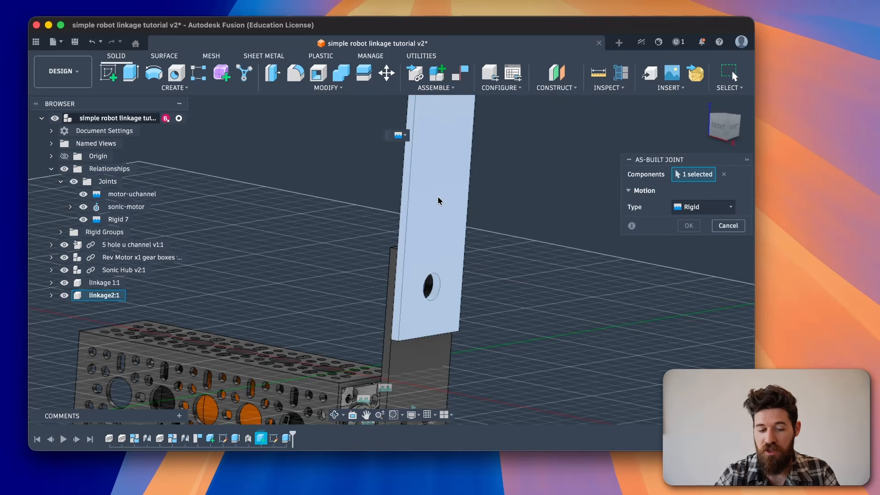
pyautogui.click(403, 356)
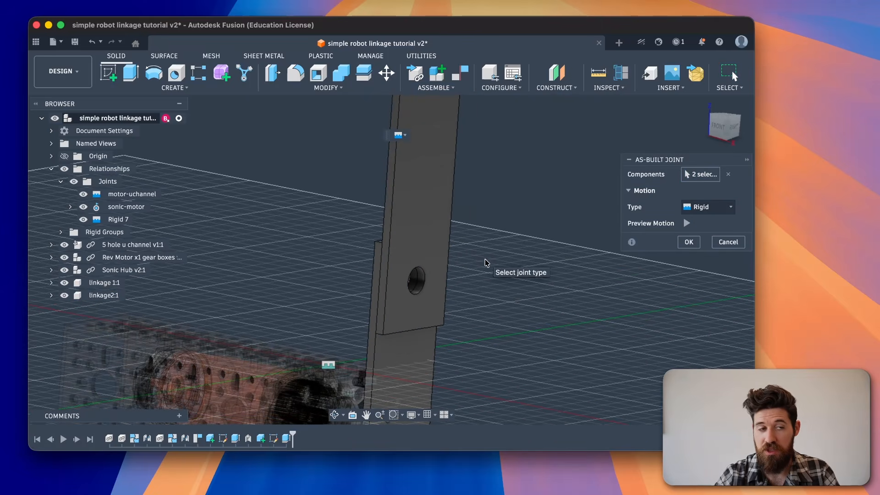
pyautogui.click(717, 215)
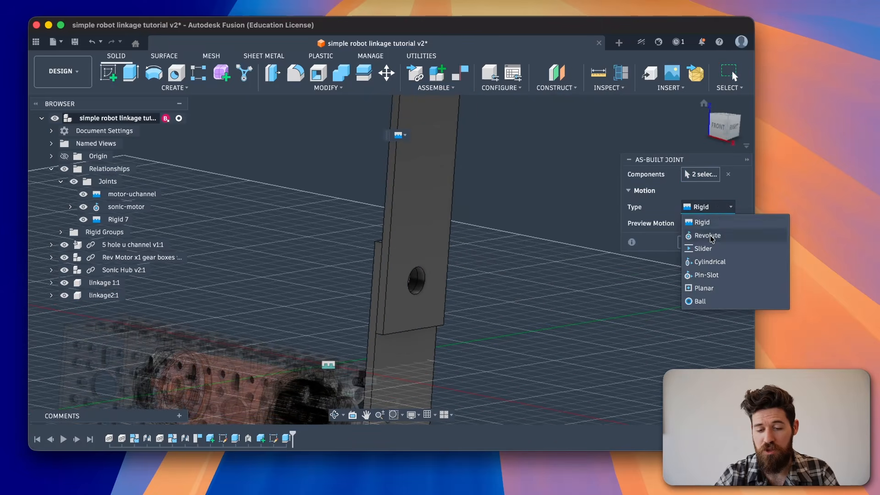
pyautogui.click(711, 235)
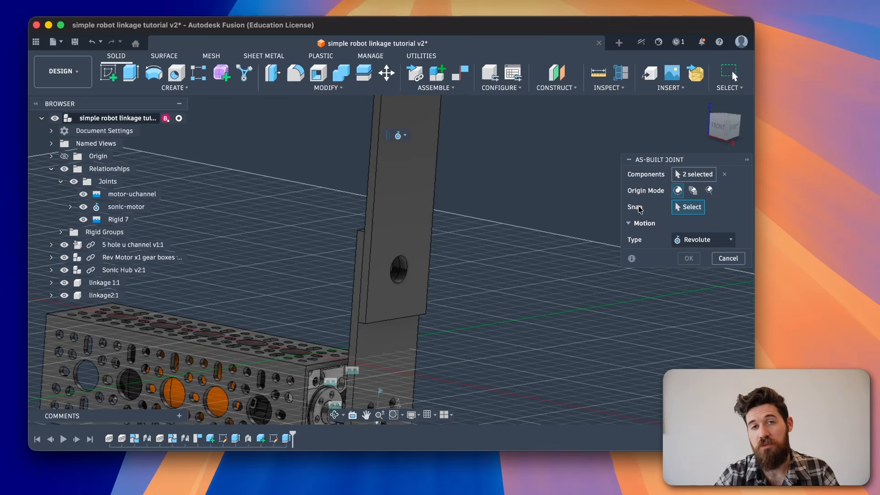
pyautogui.scroll(10, 467, 250)
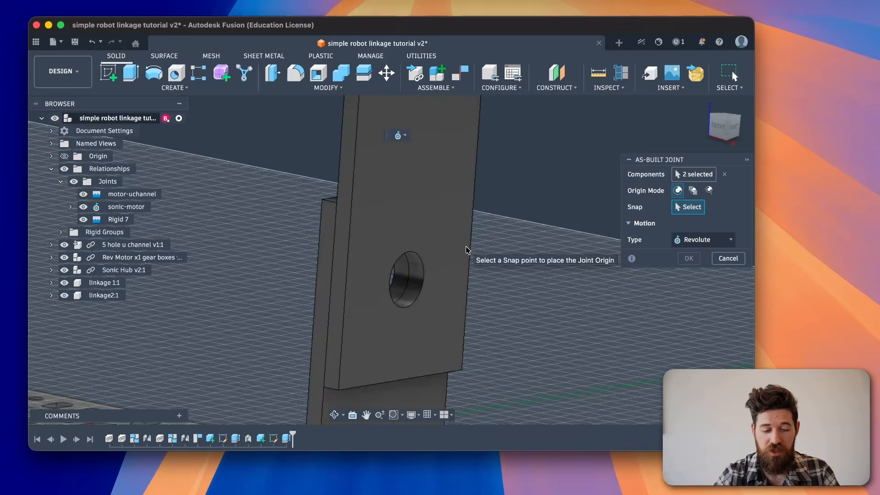
pyautogui.keyDown('shift'); pyautogui.hscroll(5, 467, 250); pyautogui.keyUp('shift')
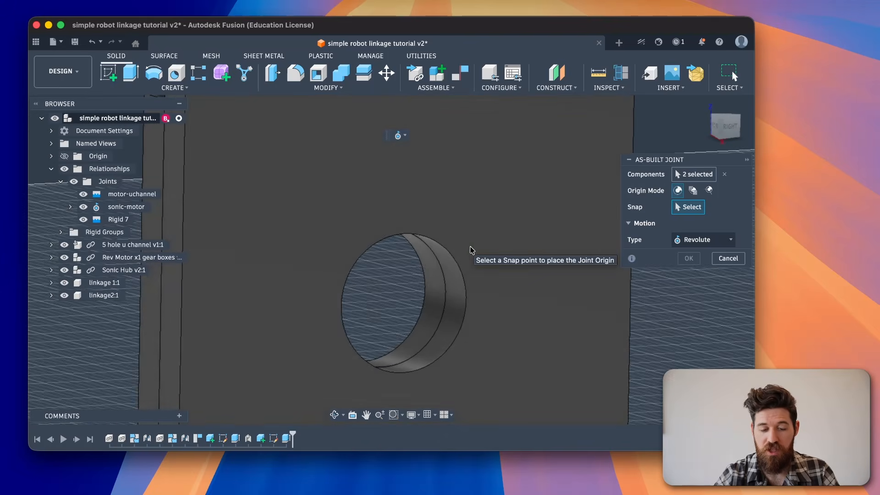
pyautogui.click(441, 320)
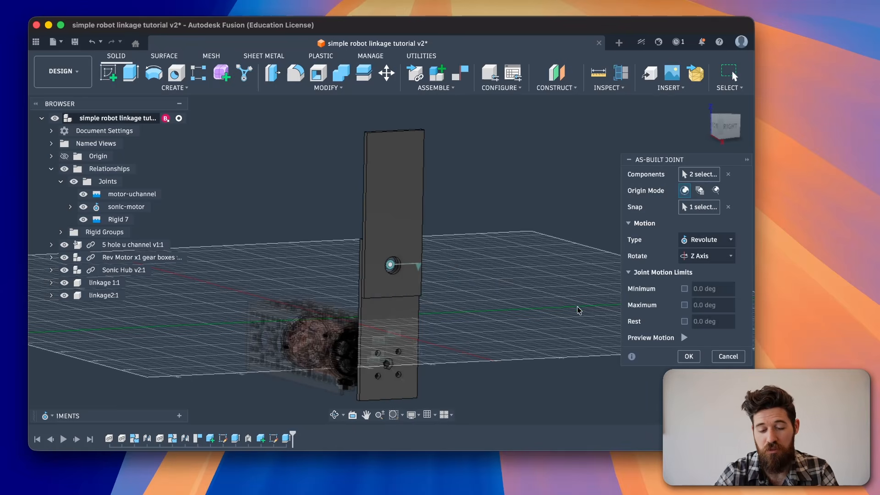
pyautogui.click(688, 357)
pyautogui.moveTo(388, 174); pyautogui.dragTo(398, 292)
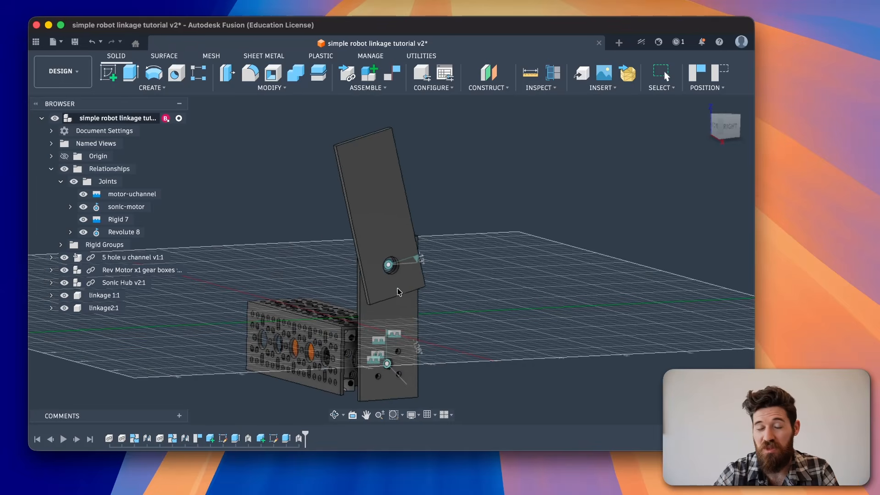
# - Open the sonic-motor joint's motion limits, accept them, and swing the linkages to check how both revolute joints move together
pyautogui.click(154, 208)
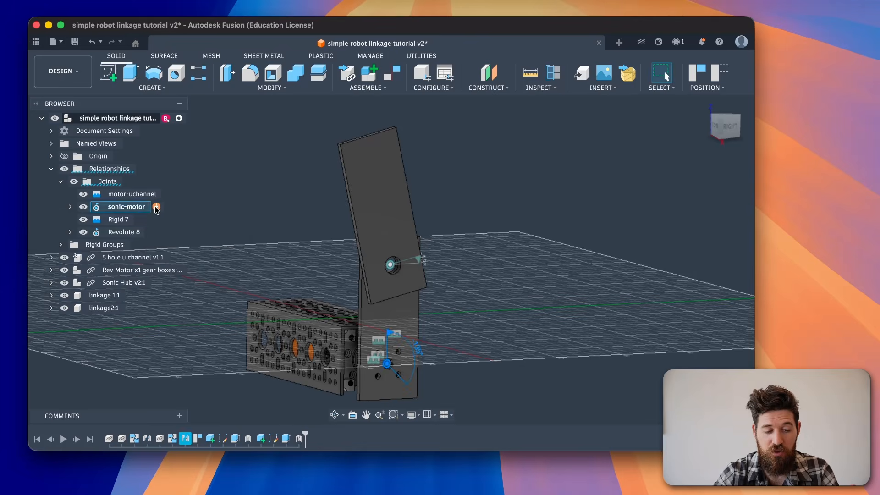
pyautogui.click(156, 208)
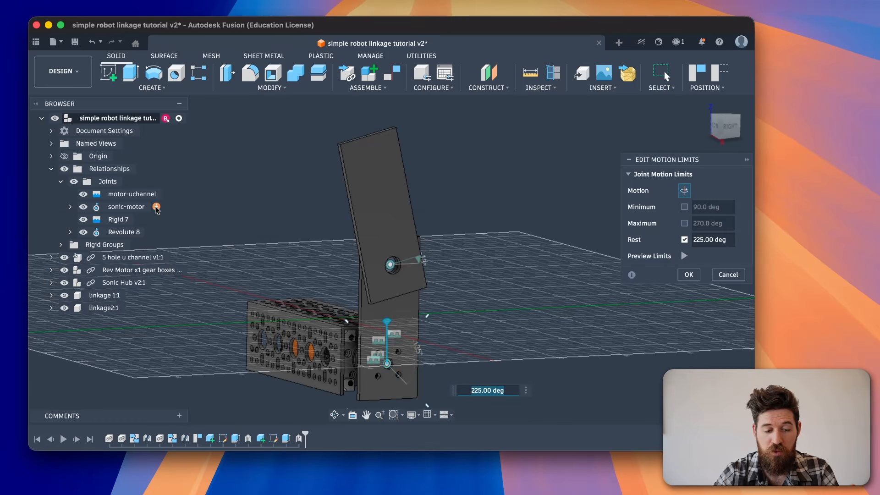
pyautogui.click(688, 275)
pyautogui.moveTo(365, 188); pyautogui.dragTo(391, 137)
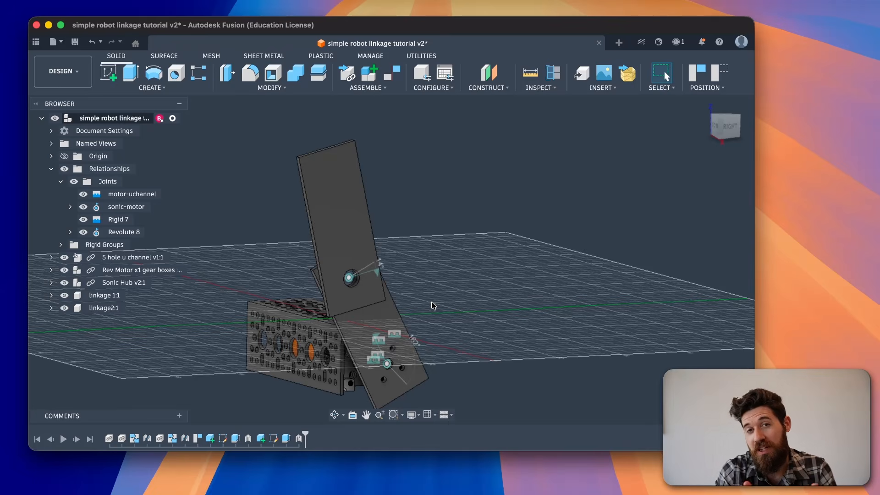